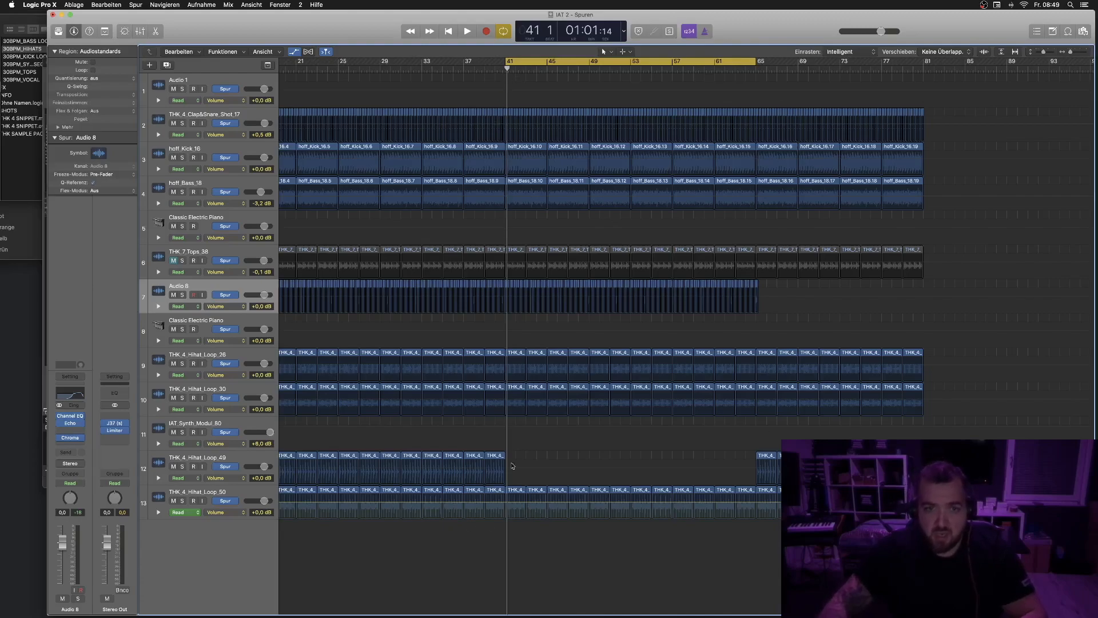
scroll(366, 77, left, 10)
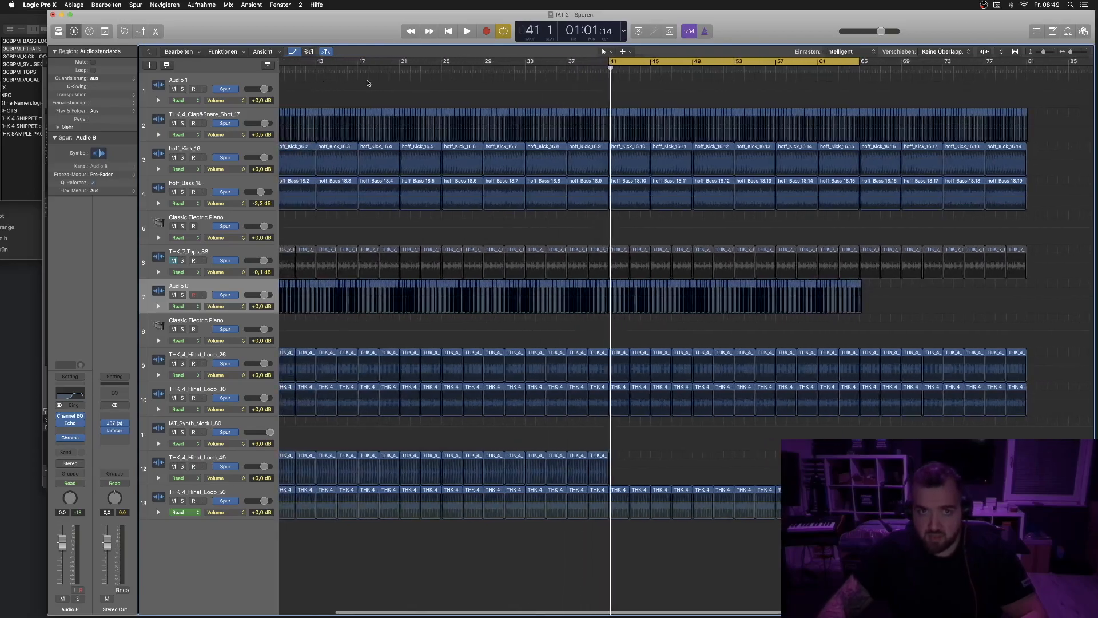
scroll(360, 85, right, 4)
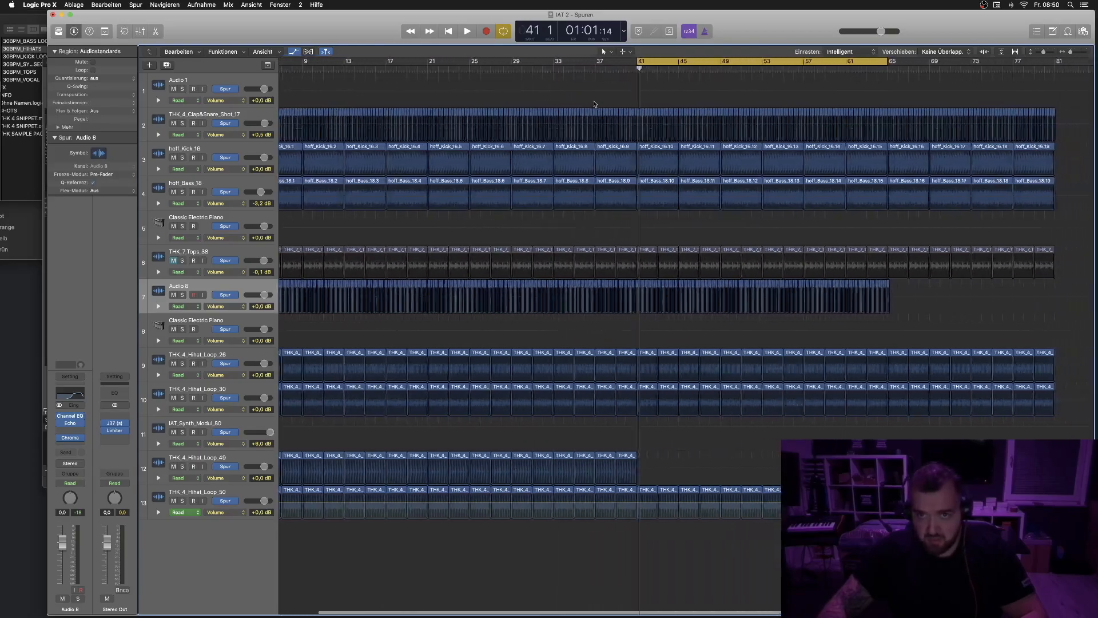
scroll(690, 82, right, 3)
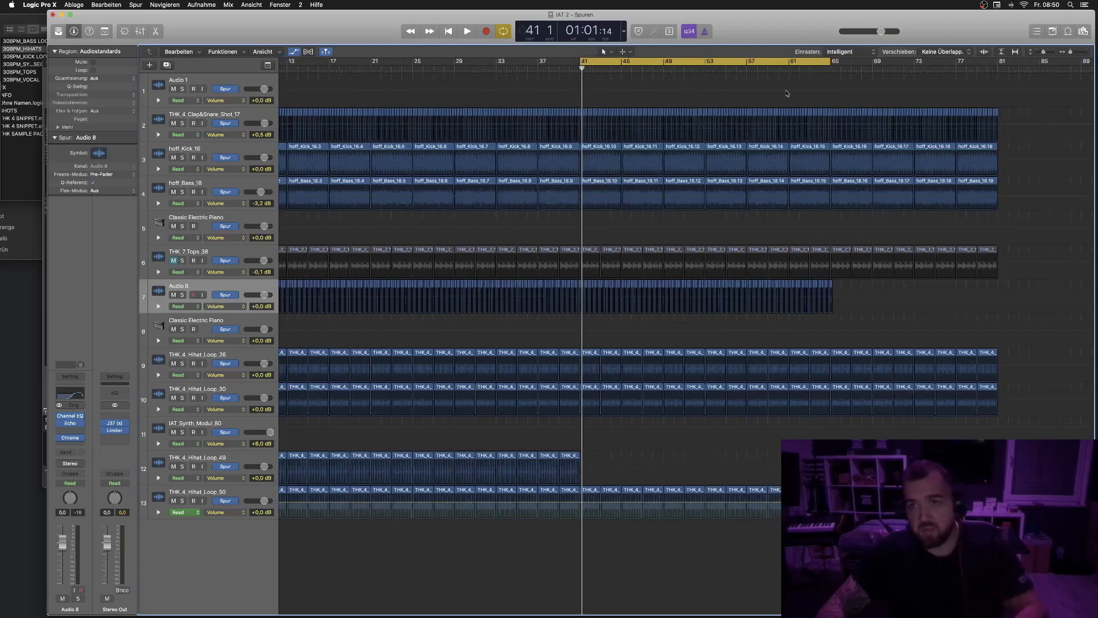
scroll(819, 76, right, 1)
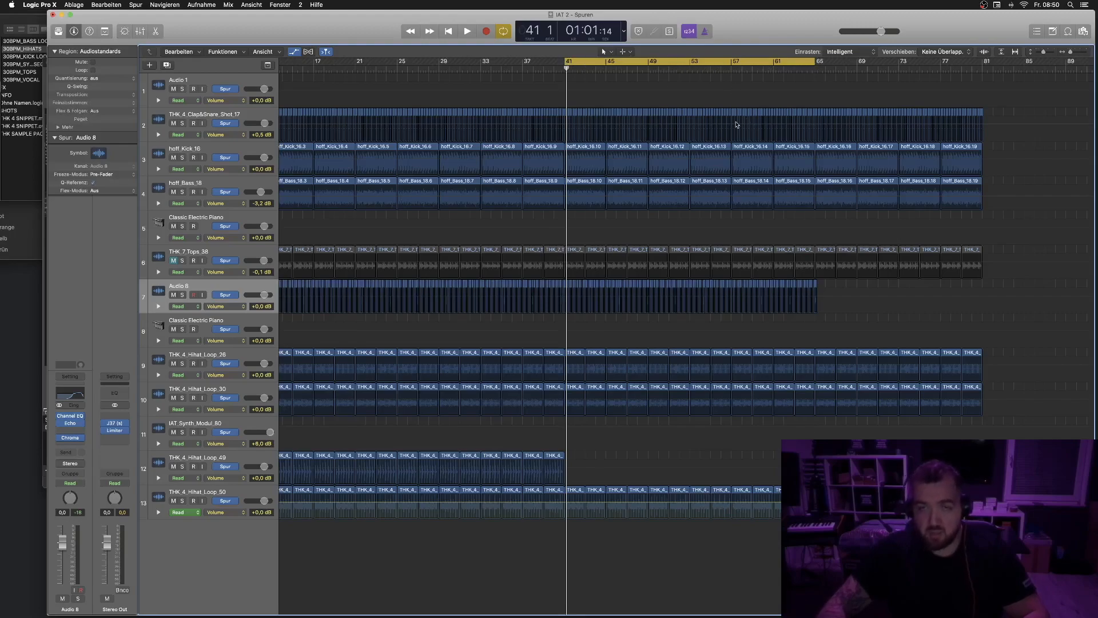
drag(742, 16, 738, 16)
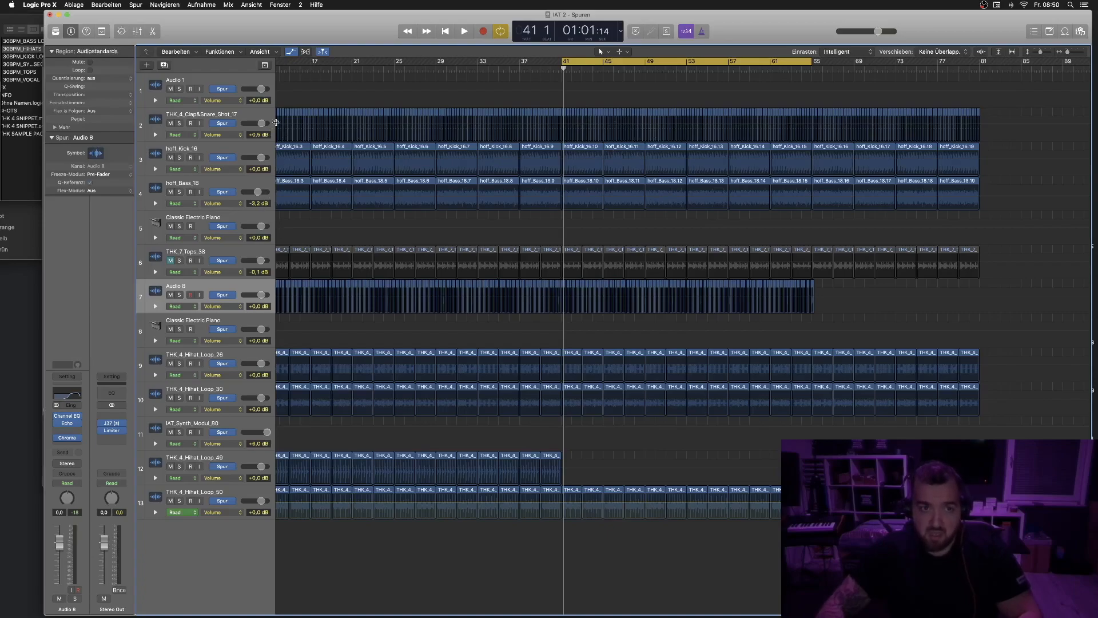
- Solo the clap, kick and bass tracks one after another during playback to listen, then release the solos
click(179, 123)
key(space)
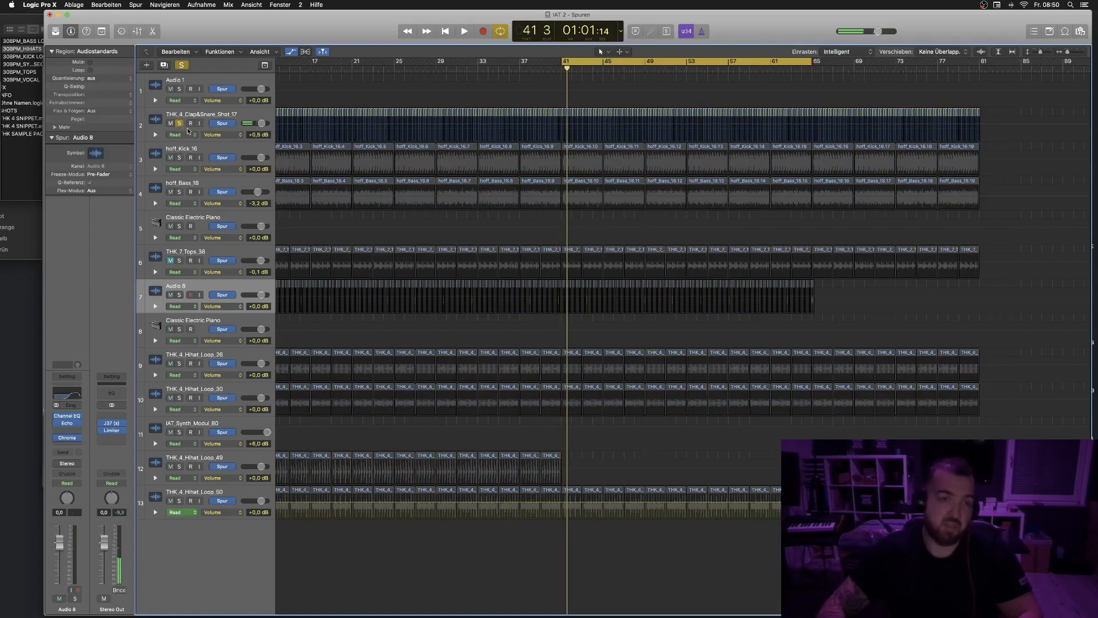
click(179, 158)
key(space)
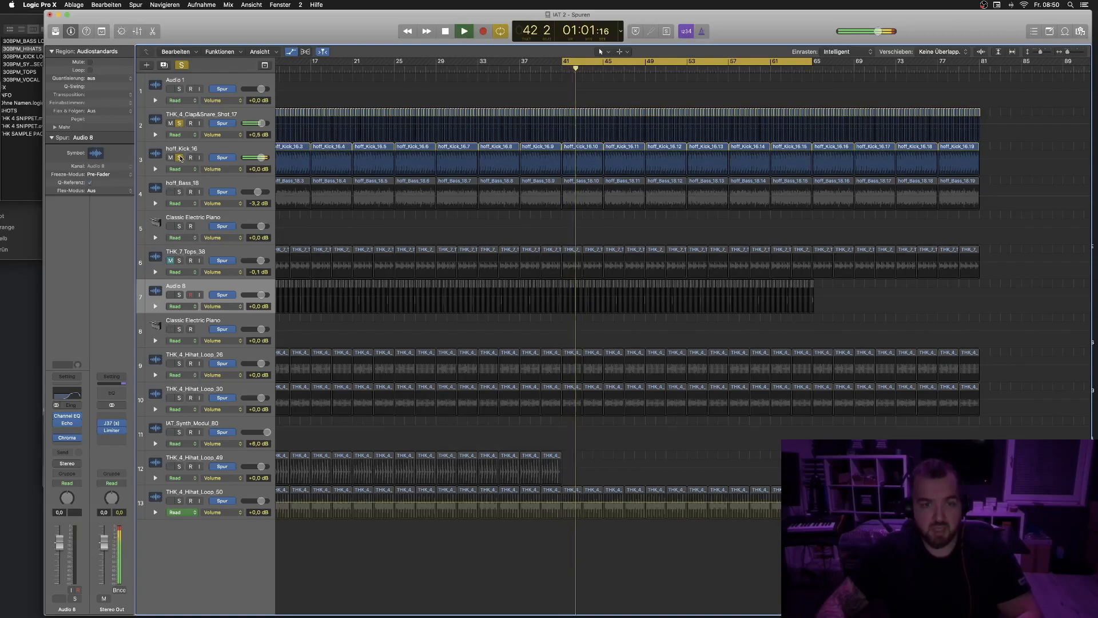
click(179, 192)
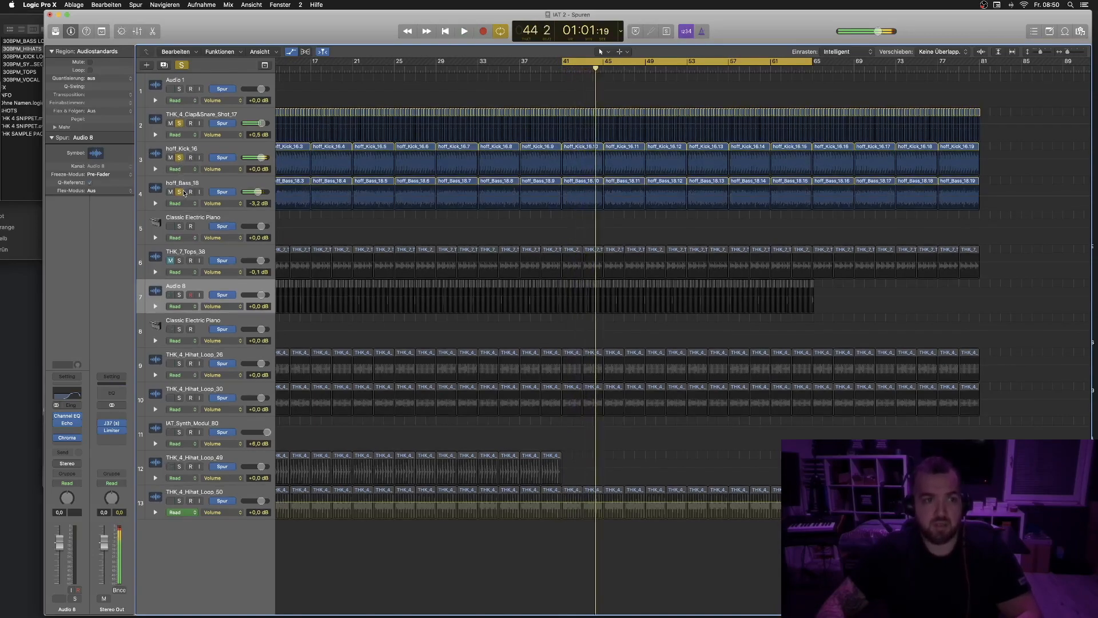
click(179, 193)
click(180, 158)
click(179, 123)
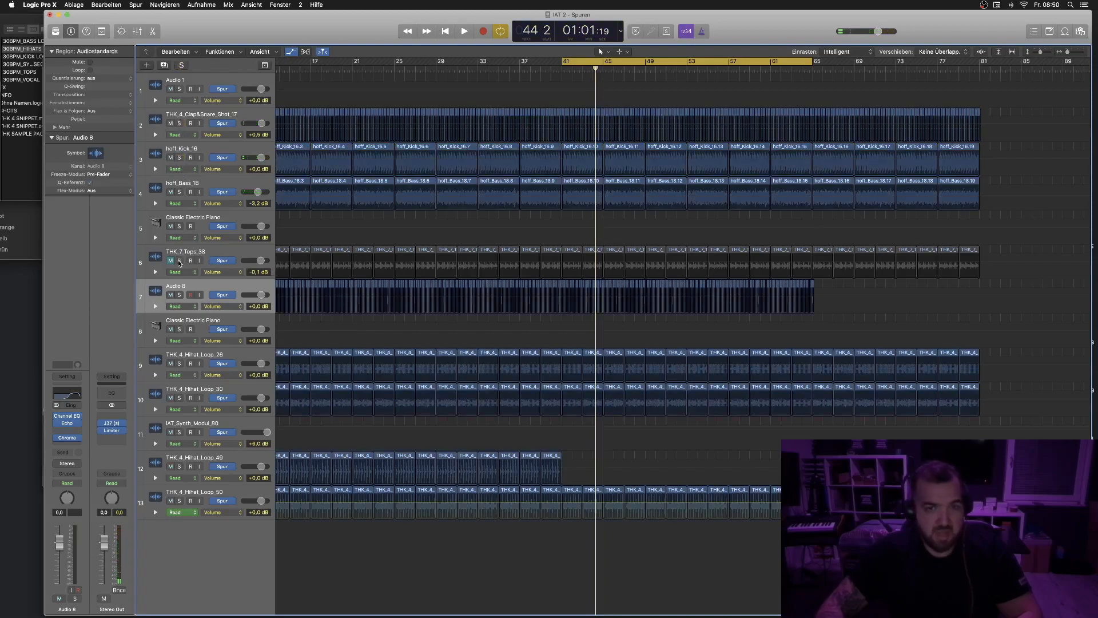
key(space)
- Solo the THK_7_Tops_38 and Audio 8 tracks in turn during playback to listen, then release the solos
click(180, 261)
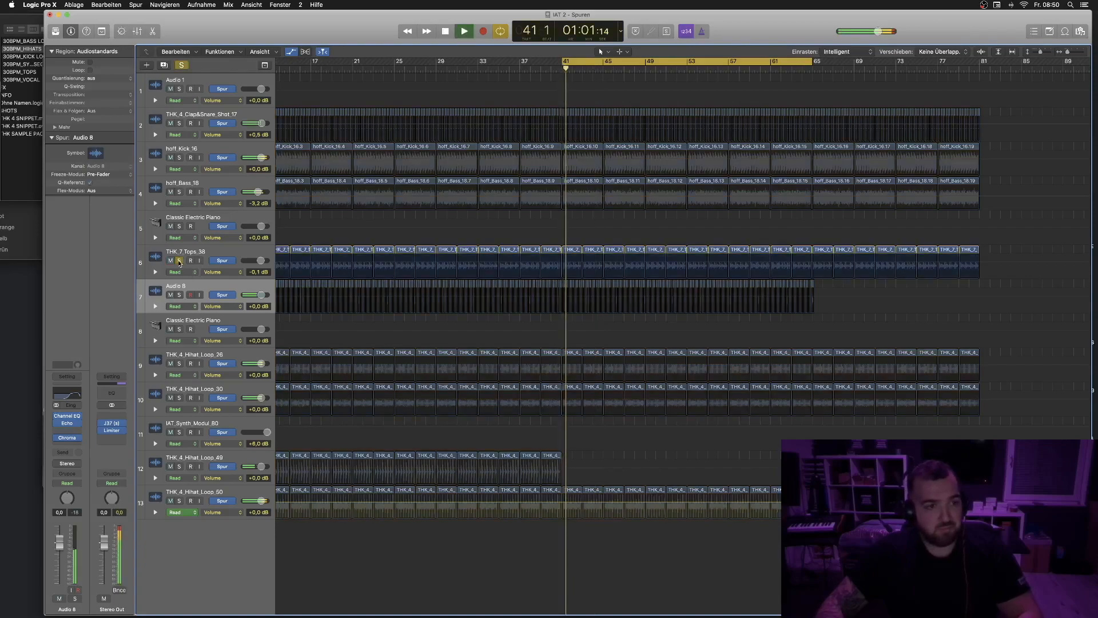
key(space)
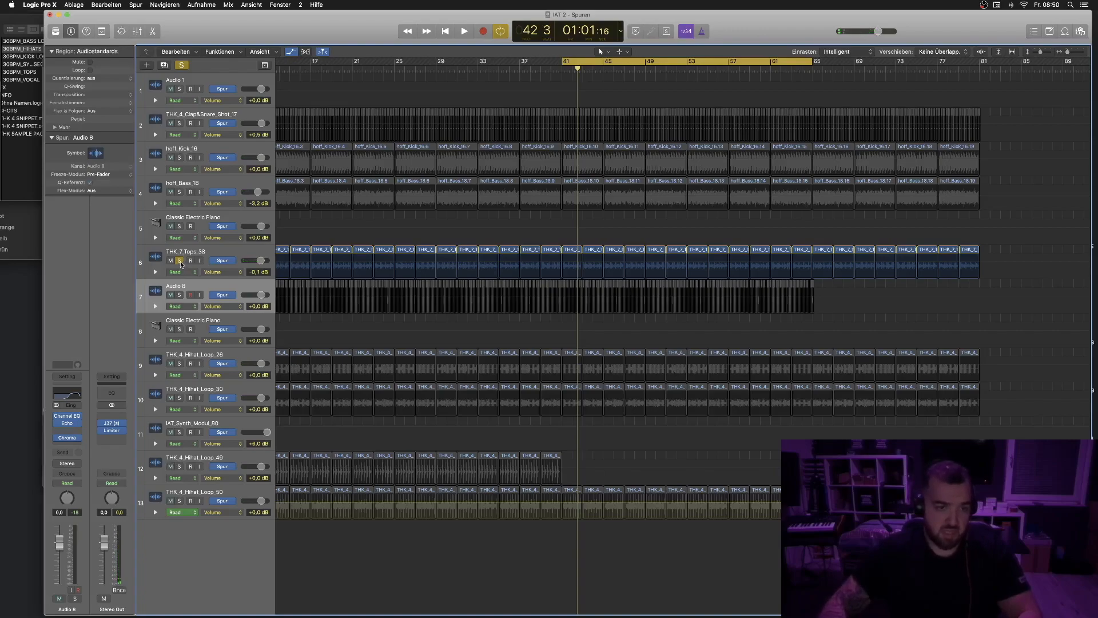
click(189, 289)
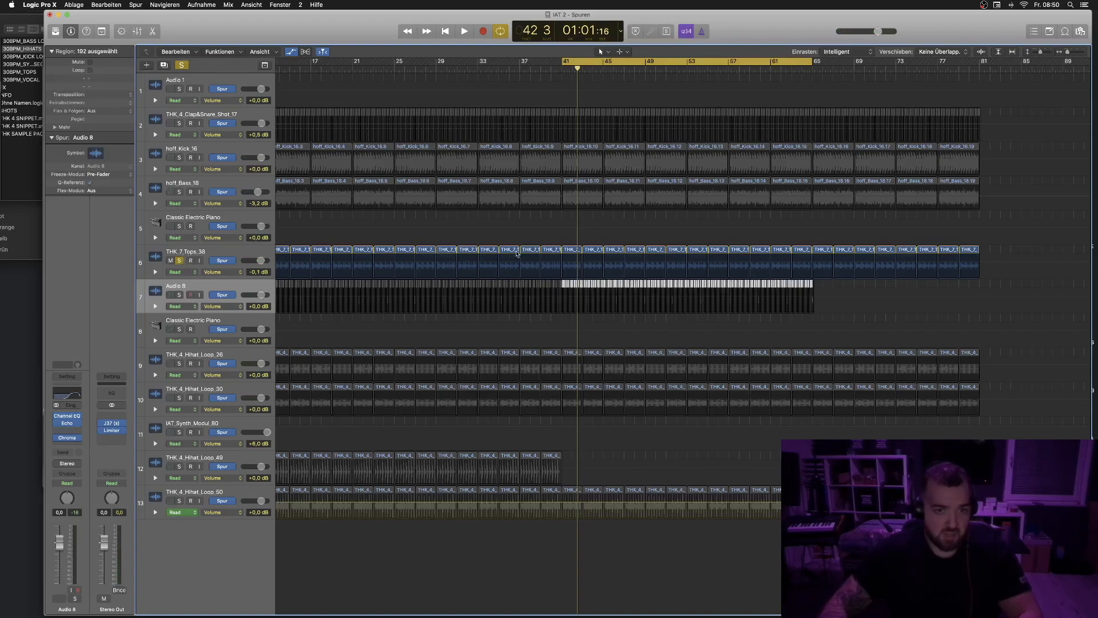
click(178, 295)
click(179, 260)
key(space)
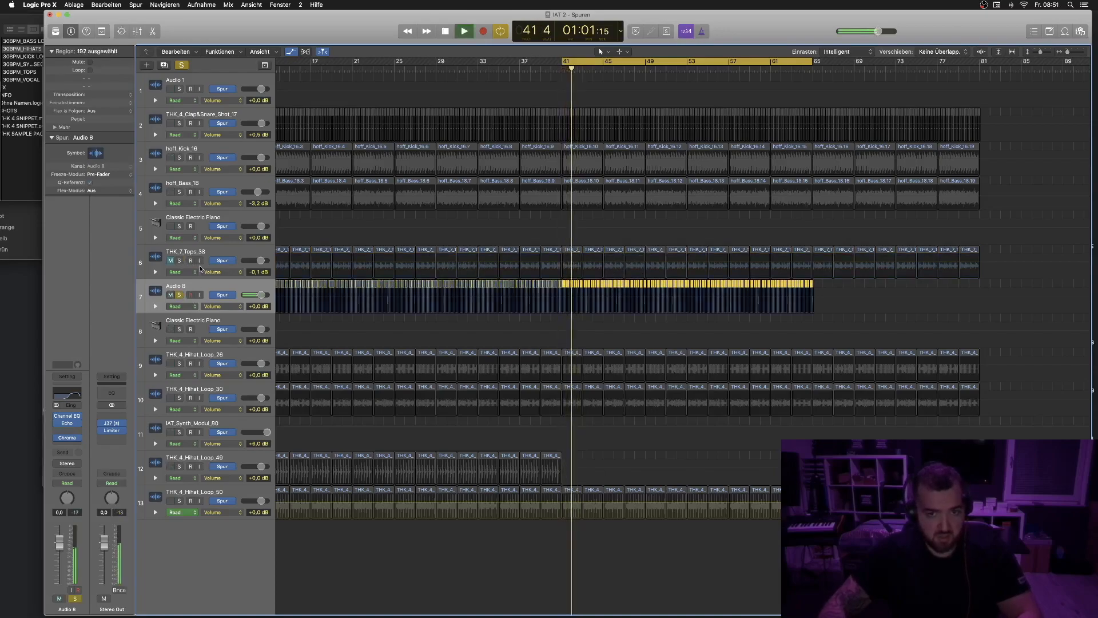
key(space)
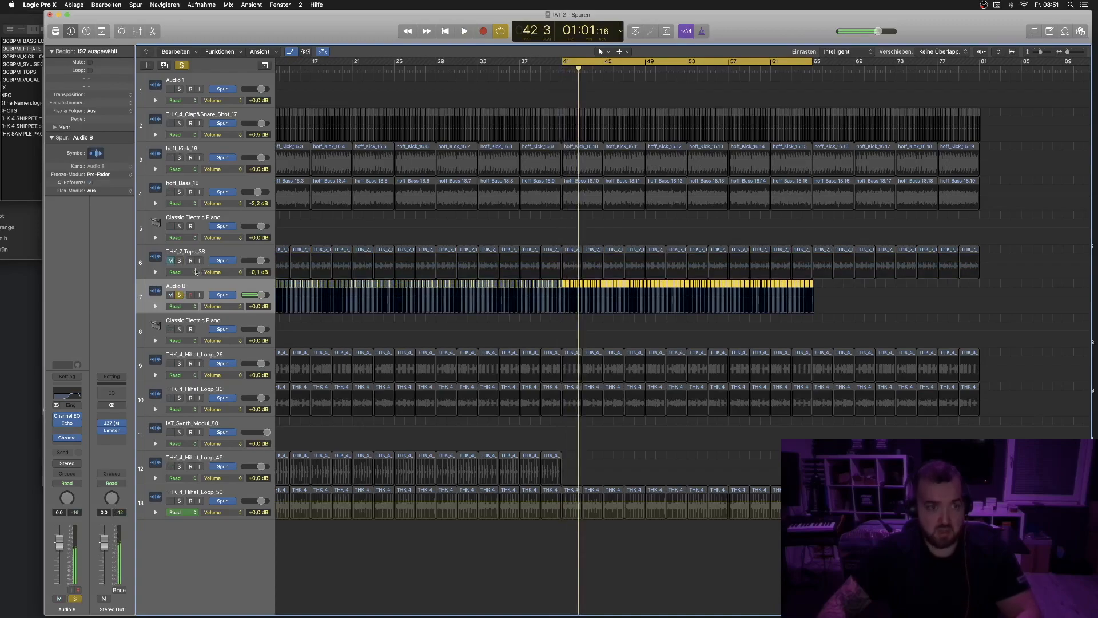
click(180, 295)
click(170, 260)
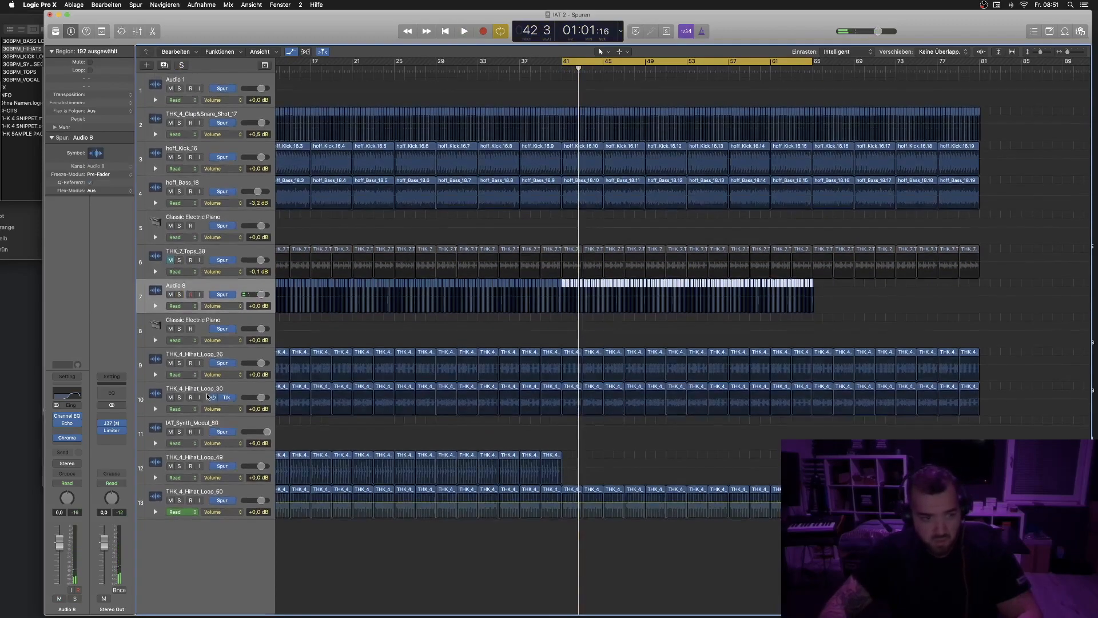
- Solo the hi-hat loop 26 and hi-hat loop 30 tracks in turn during playback, then release the solos
click(179, 364)
click(179, 398)
key(space)
click(180, 364)
click(181, 393)
click(180, 398)
key(space)
click(180, 398)
click(181, 398)
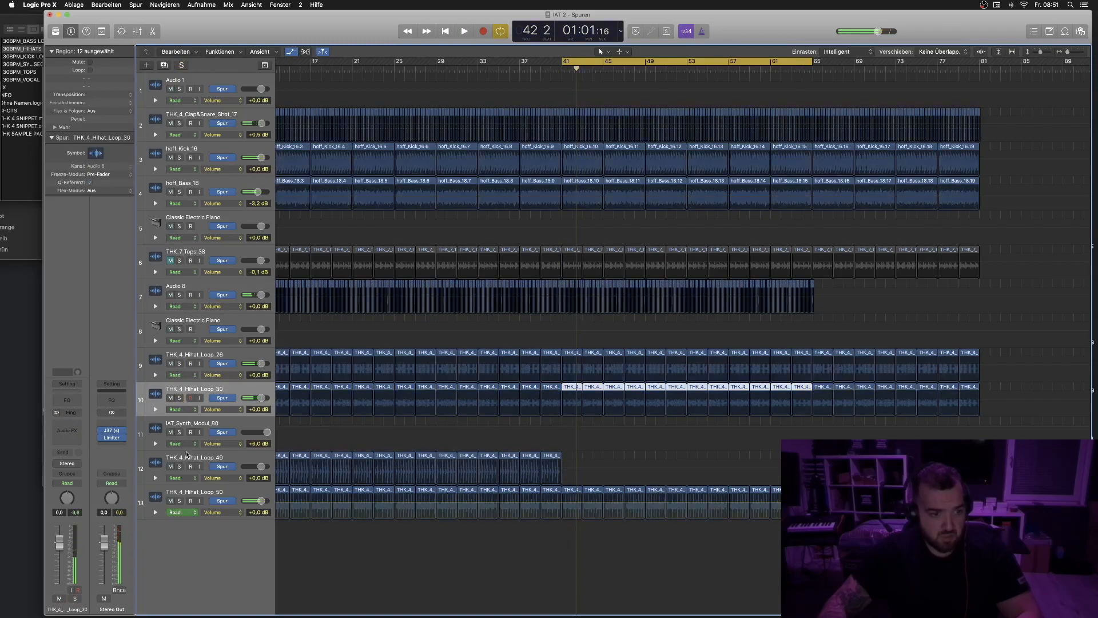
- Set the playhead near bar 37 and solo the hi-hat loop 49 and 50 tracks in turn during playback
click(181, 468)
key(space)
click(520, 69)
key(space)
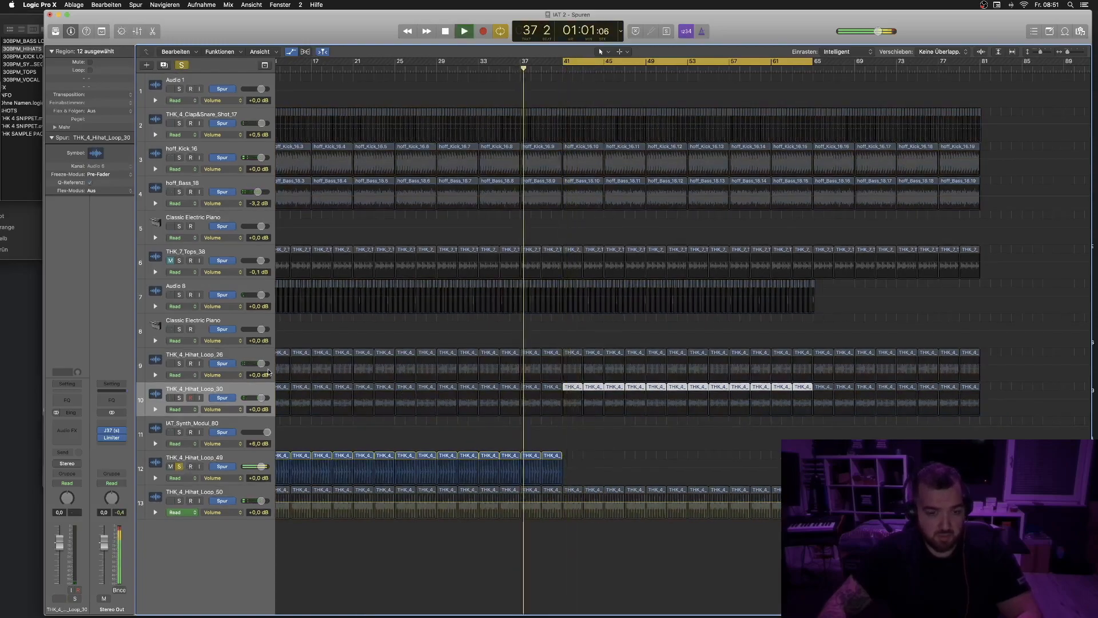
click(180, 501)
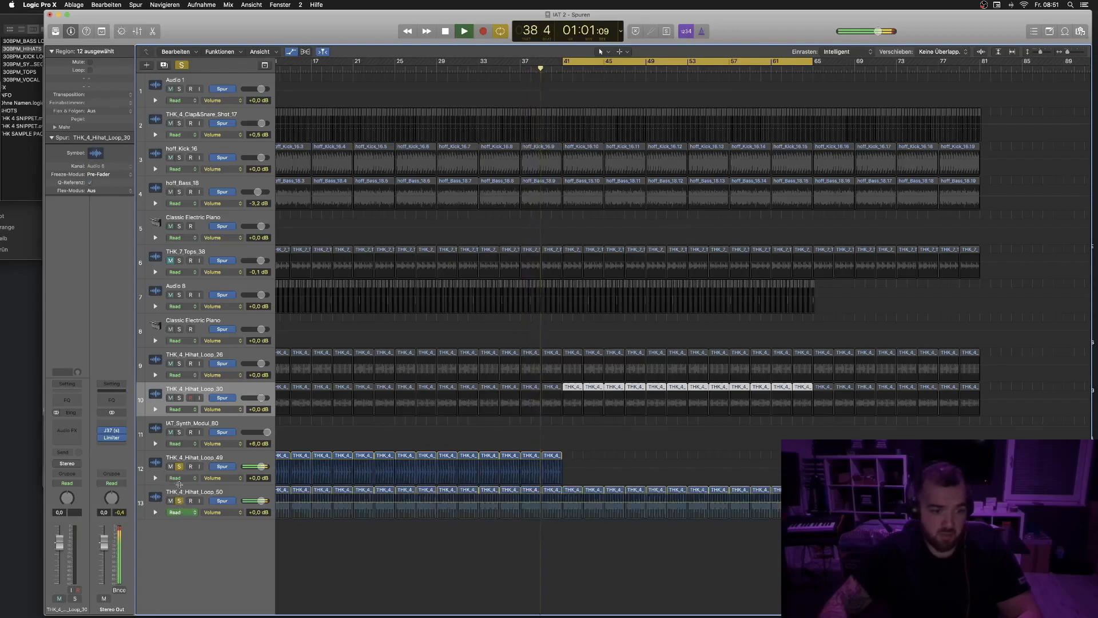
click(181, 467)
key(space)
click(180, 501)
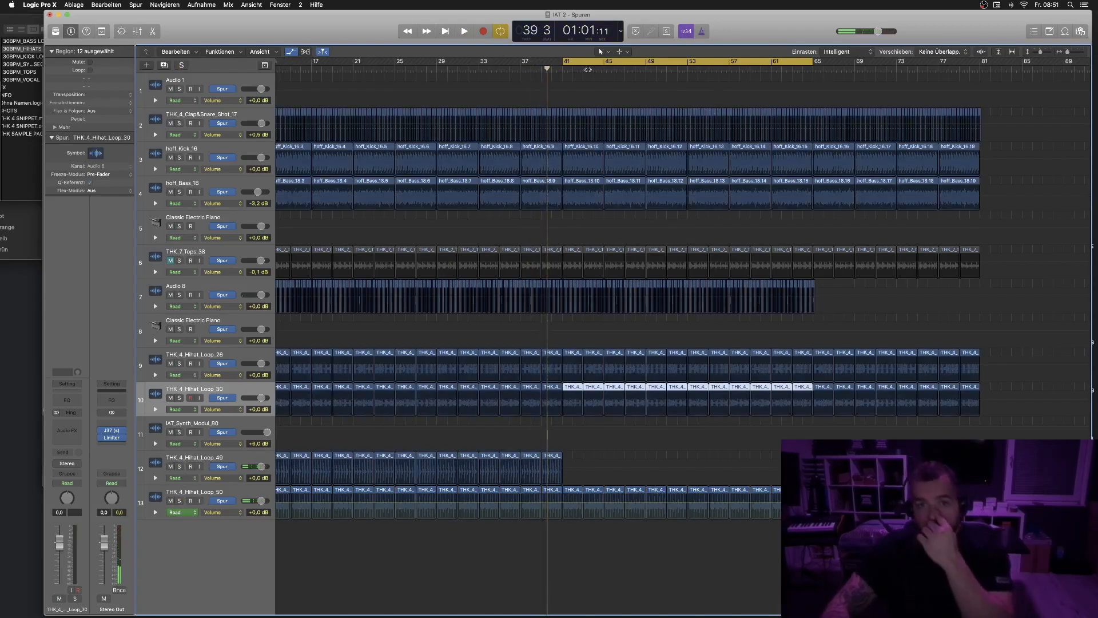
- Insert a Channel EQ on the hoff_Kick_16 track with the playhead at bar 41 and move its window into view
scroll(576, 77, left, 1)
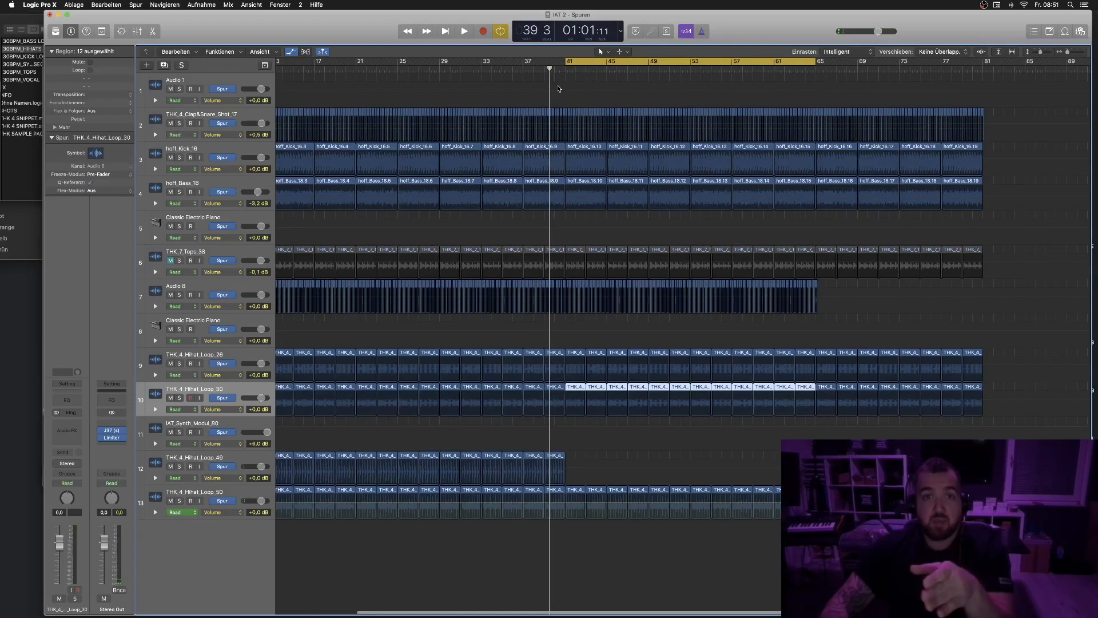
click(566, 69)
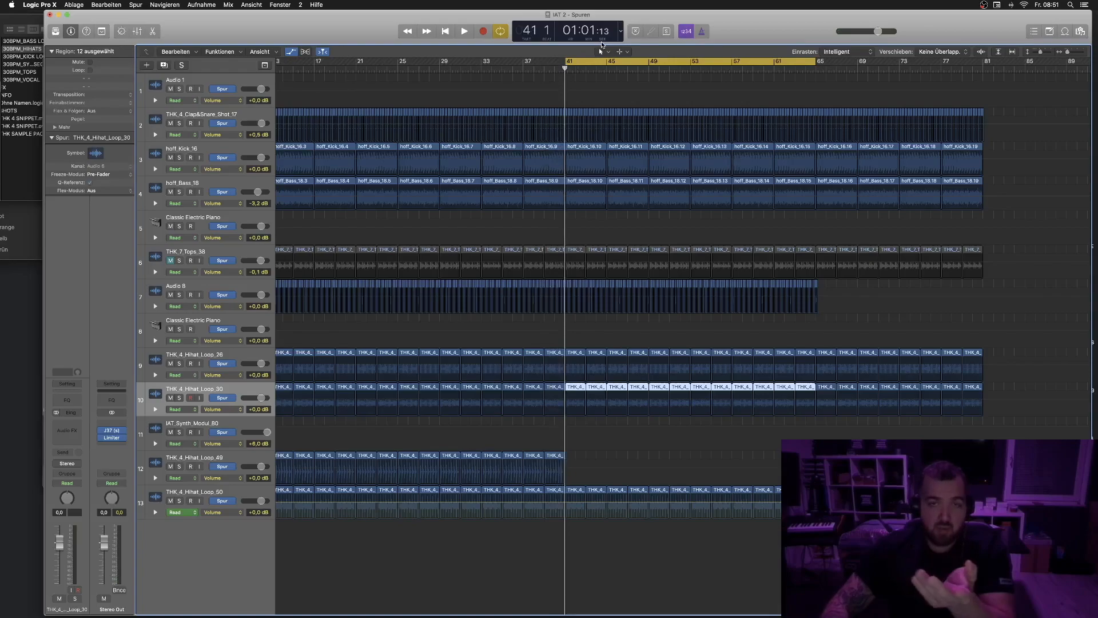
click(206, 149)
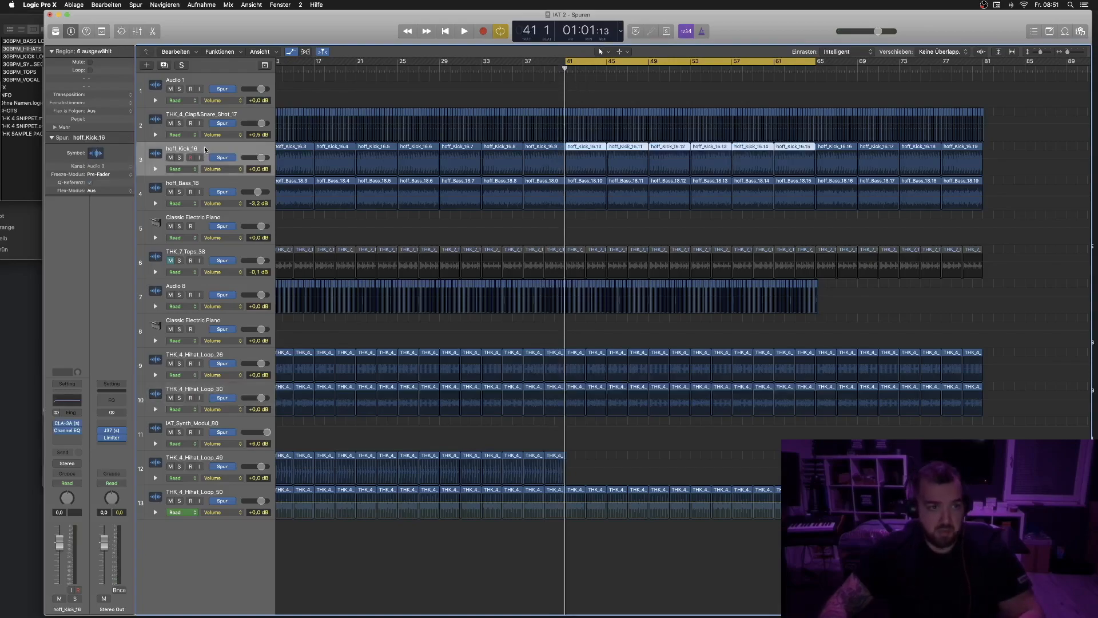
click(66, 434)
mouse_move(95, 44)
mouse_down()
mouse_move(119, 25)
mouse_move(92, 53)
mouse_up()
drag(168, 53, 591, 341)
- Set the kick track's automation mode to Touch, enable the EQ's low-cut band and play to write low-cut frequency automation
click(184, 169)
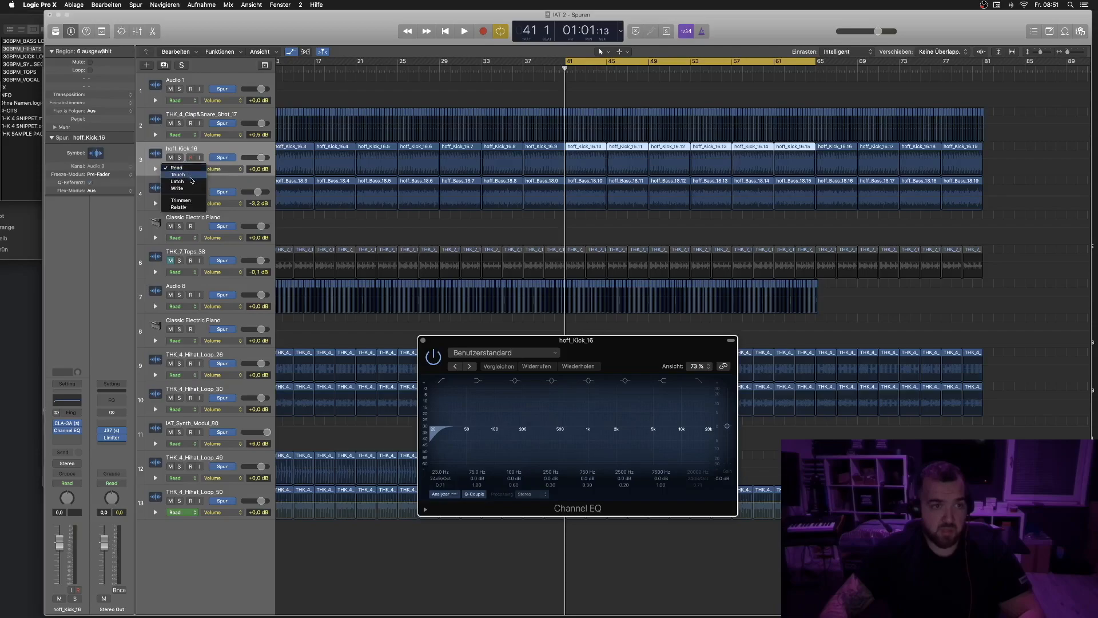
click(183, 186)
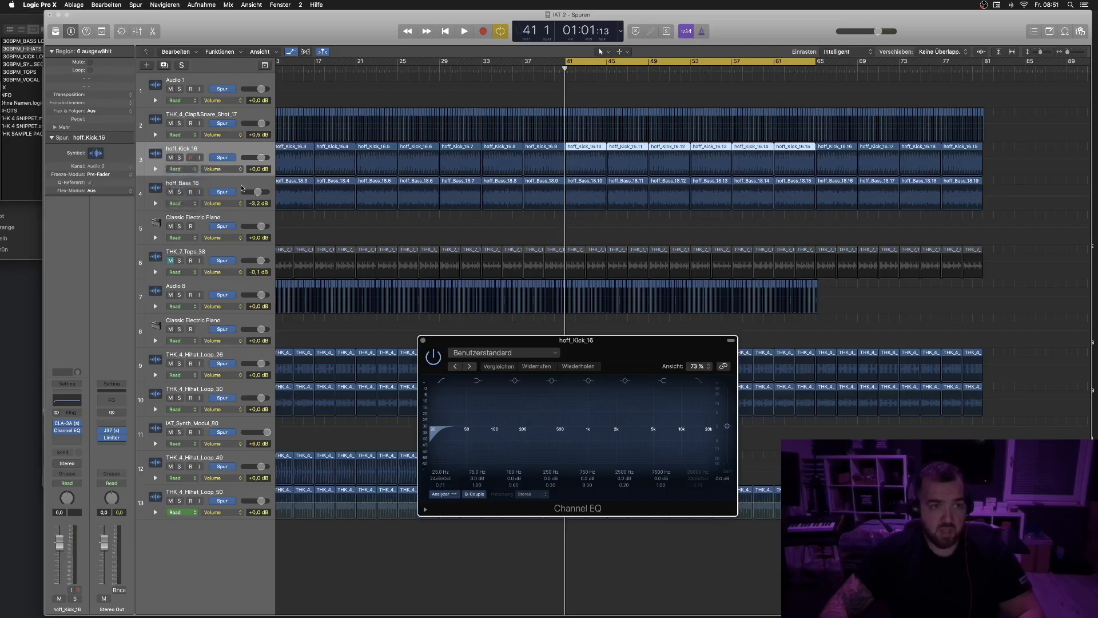
click(441, 441)
key(space)
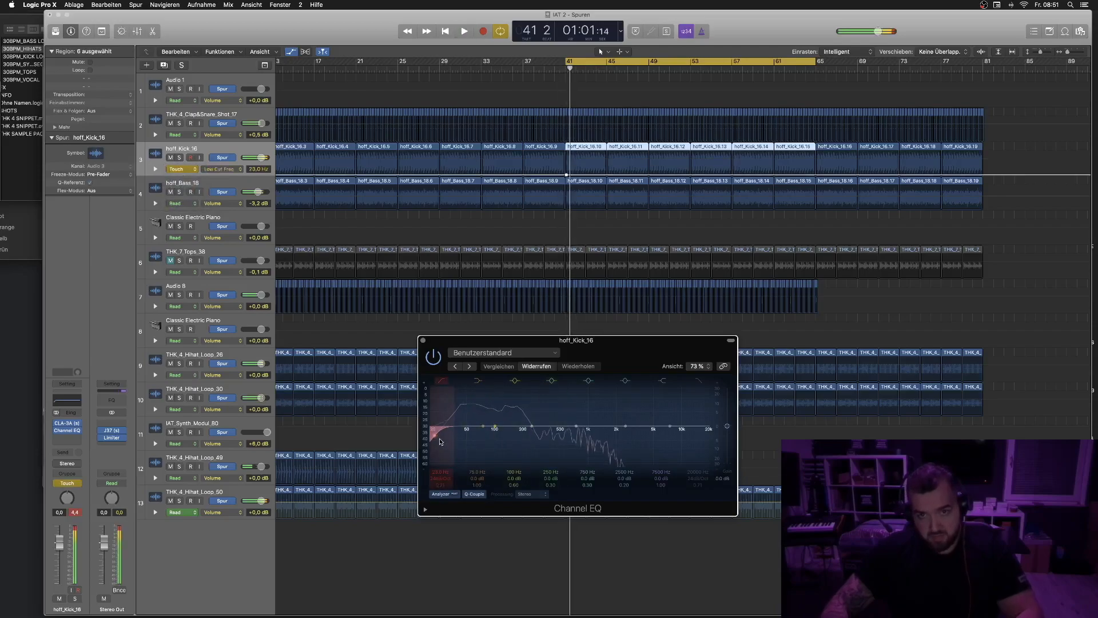
click(816, 175)
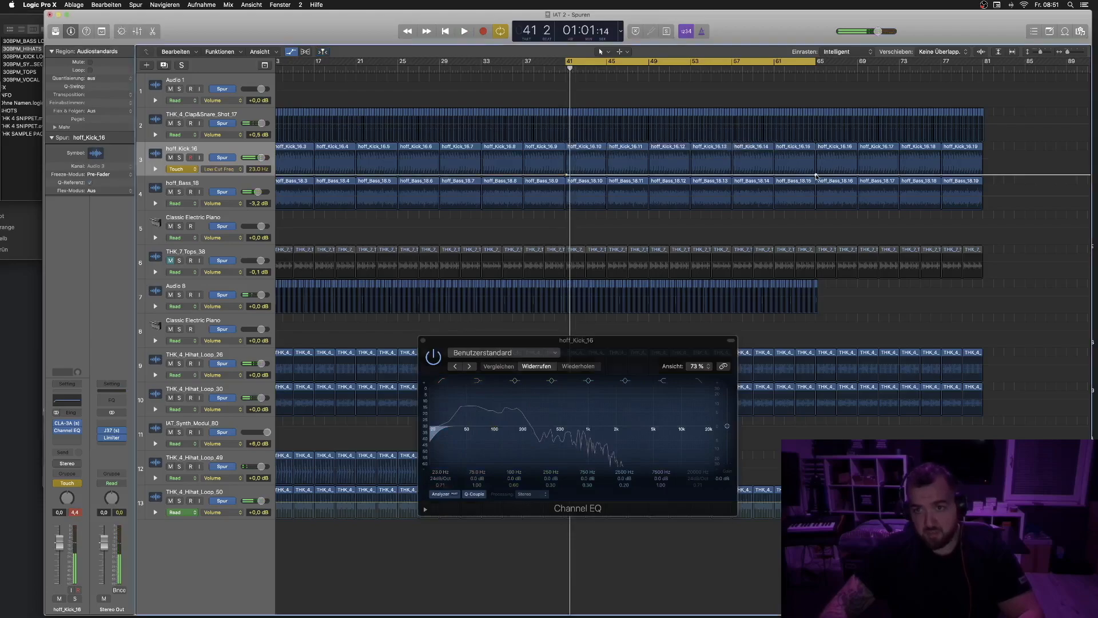
- Insert a Channel EQ on the hoff_Bass_18 track, place its window beside the kick EQ, and enable its low-cut band
click(212, 184)
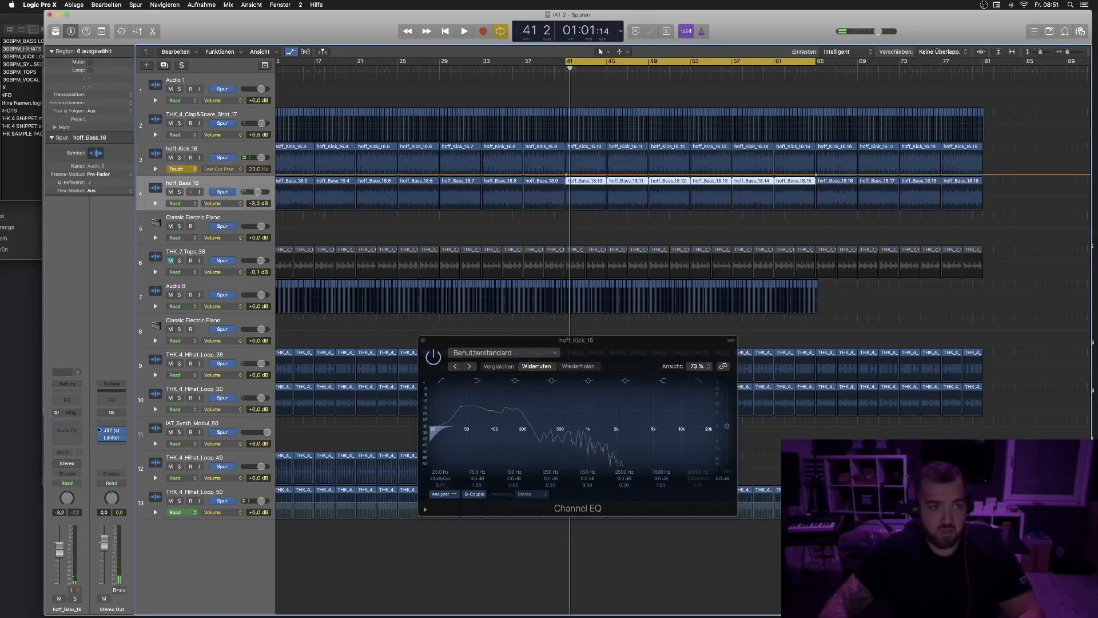
click(65, 402)
drag(233, 31, 306, 346)
drag(147, 424, 147, 422)
click(106, 381)
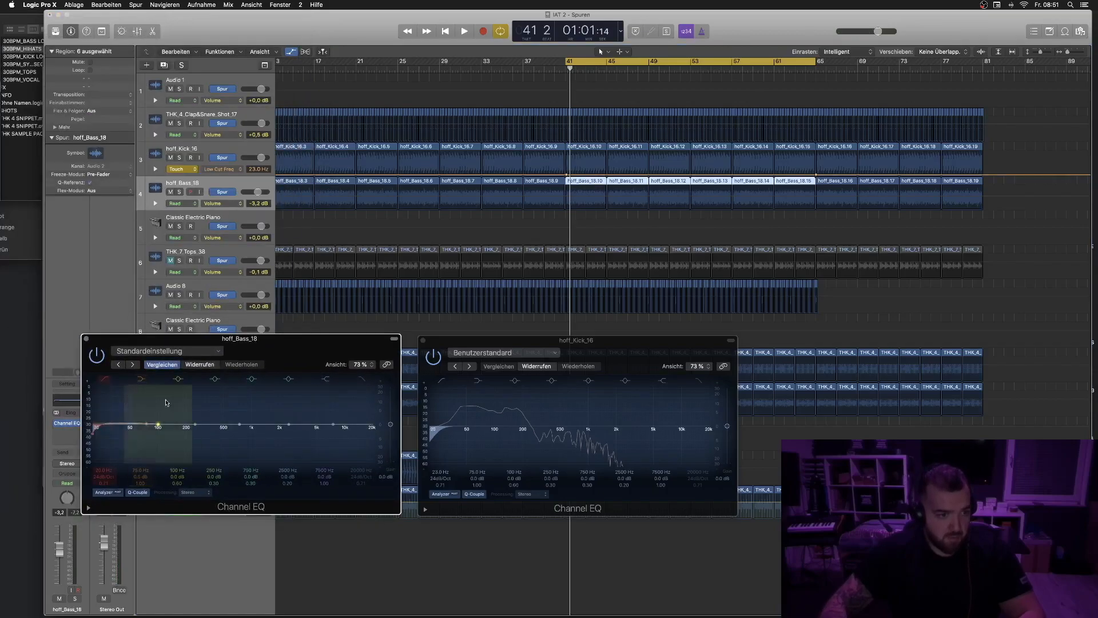
- Set the bass track's automation mode to Touch and play back to write its low-cut frequency automation
click(176, 204)
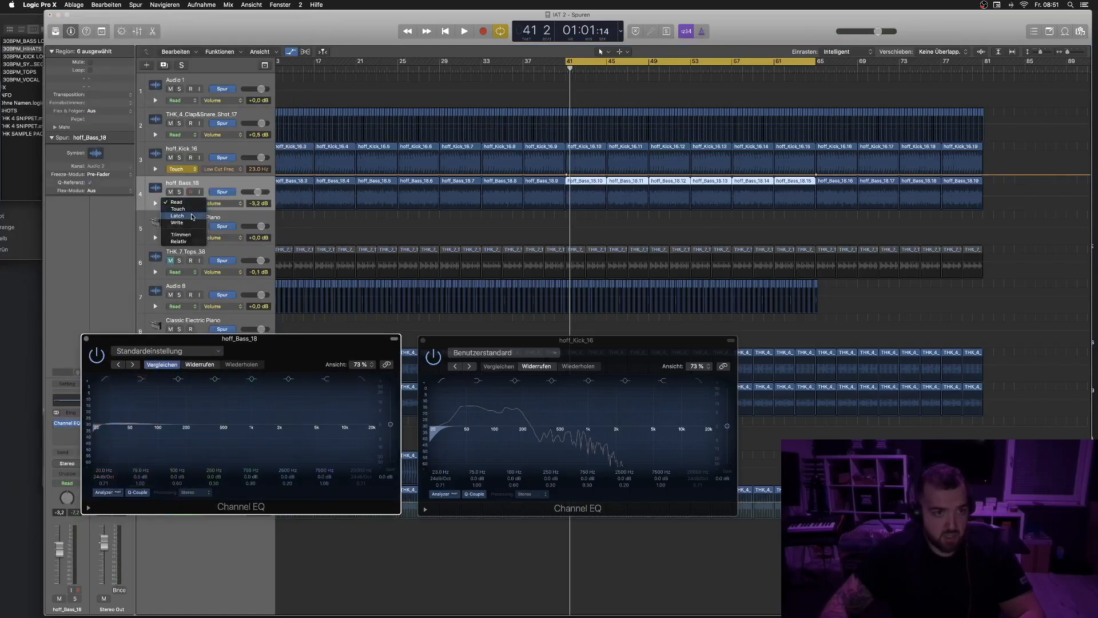
click(192, 216)
click(188, 203)
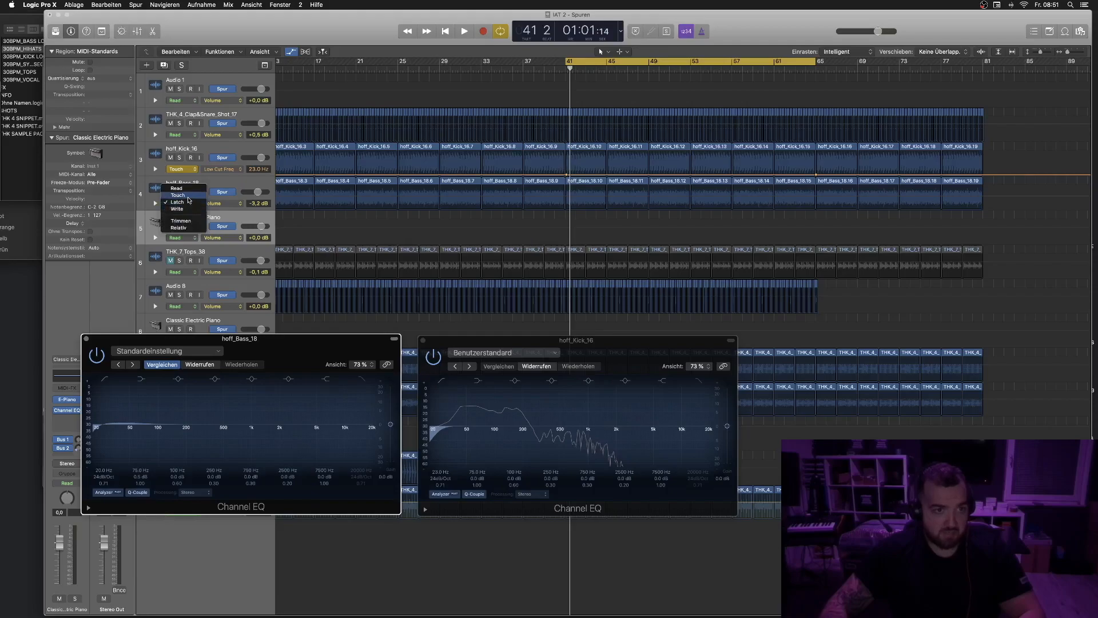
click(189, 197)
key(space)
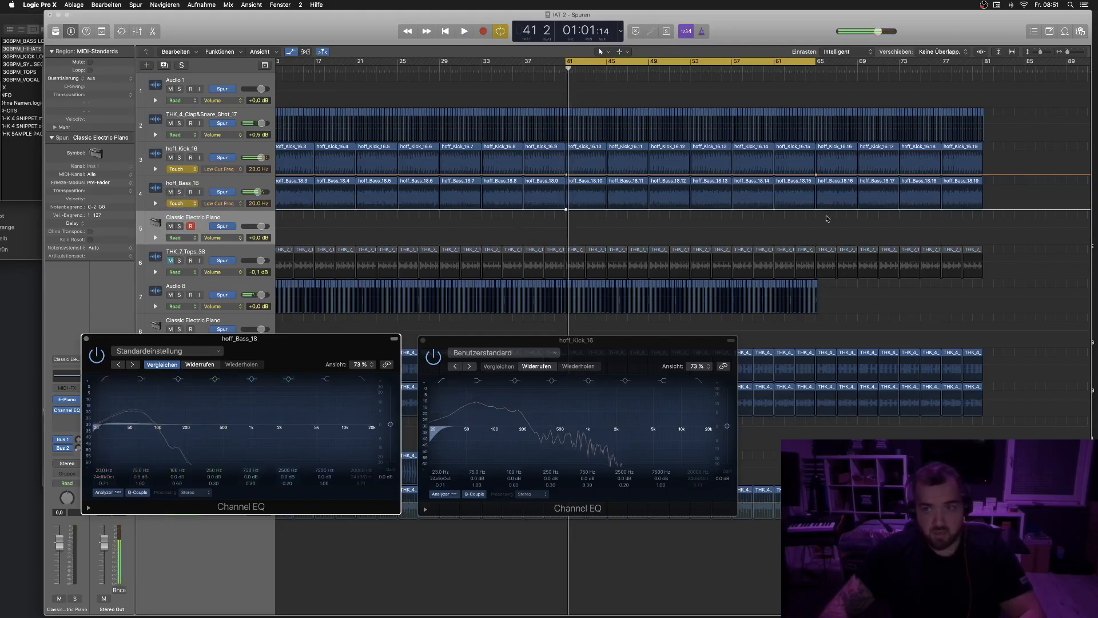
click(817, 210)
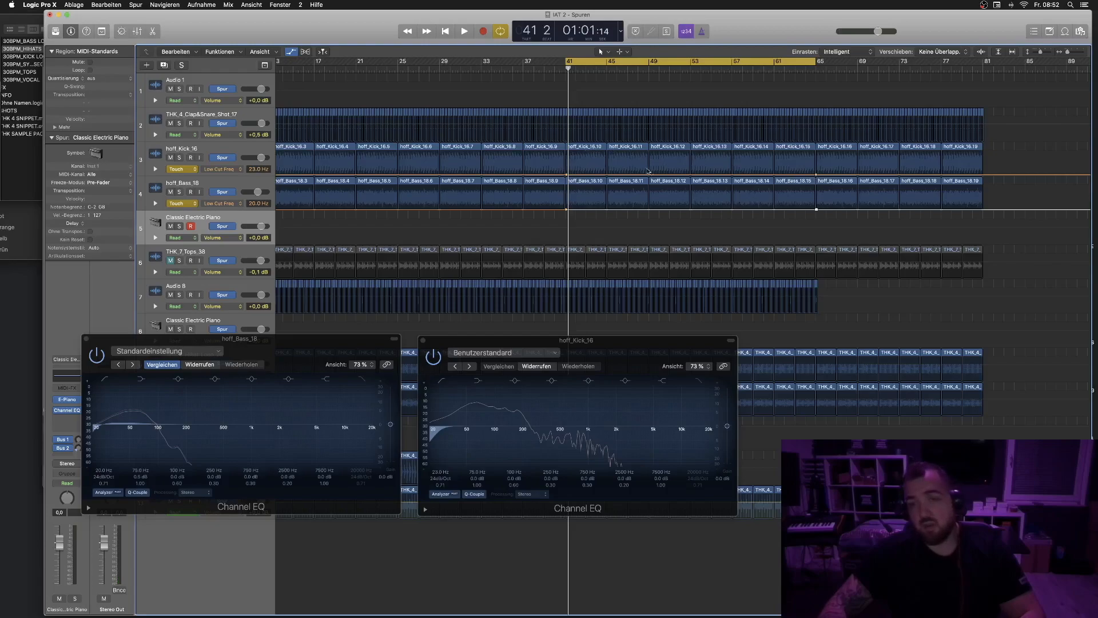
- Raise the kick's and the bass's low-cut frequency automation points near bar 65 to form a rising filter sweep
click(812, 175)
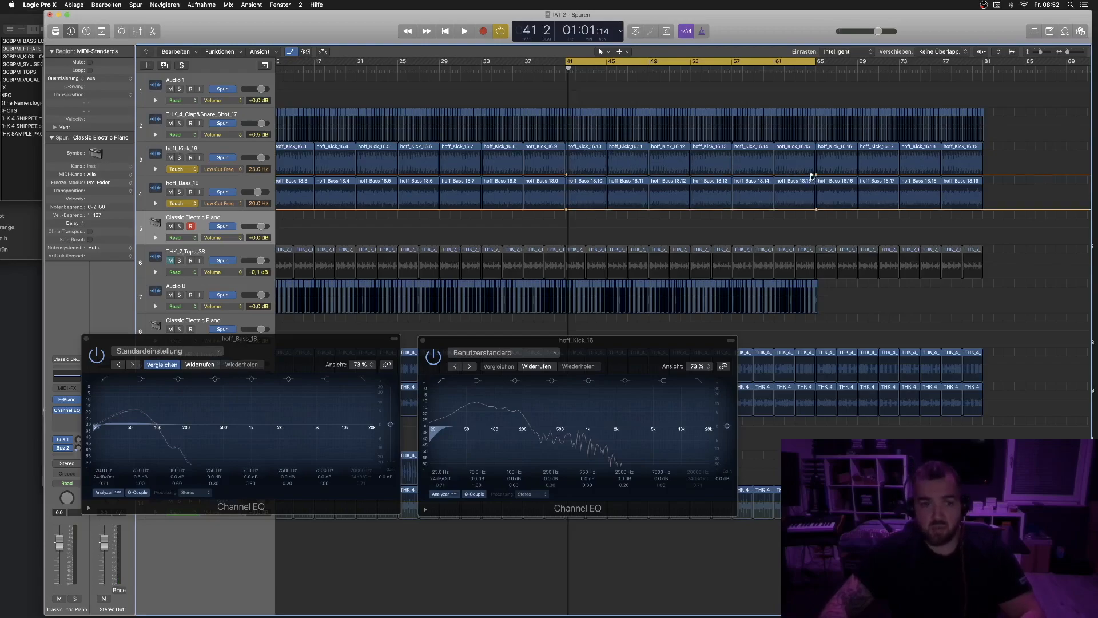
drag(811, 173, 813, 154)
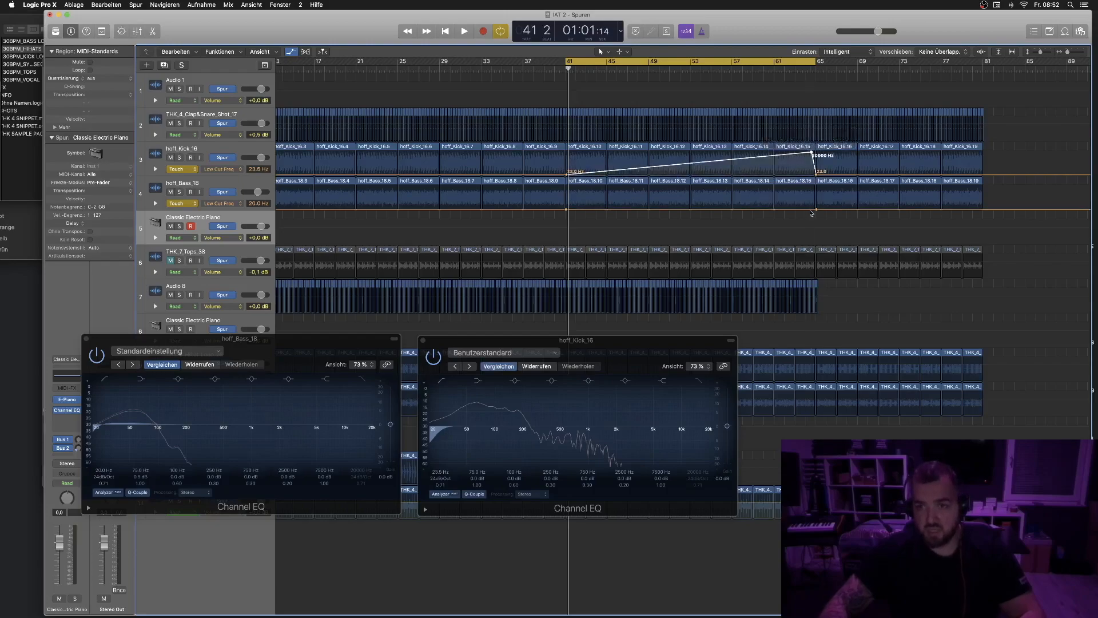
drag(814, 211, 813, 159)
- Solo the kick and bass tracks, set both automation modes back to Read, and play back the filter sweep
click(180, 157)
click(179, 193)
key(space)
click(182, 168)
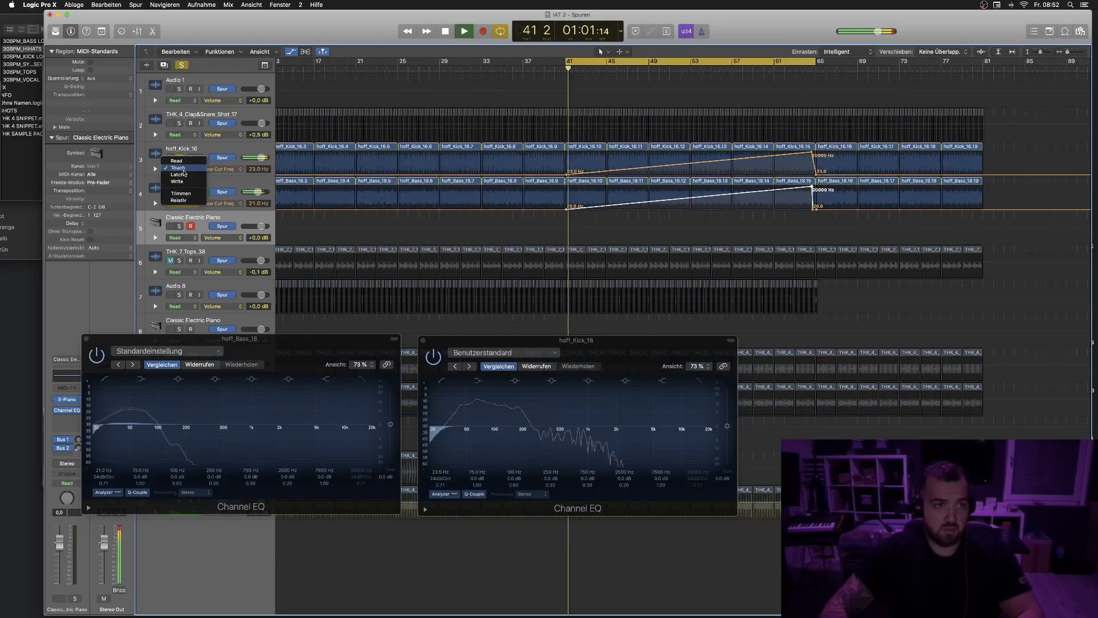
click(177, 160)
click(182, 203)
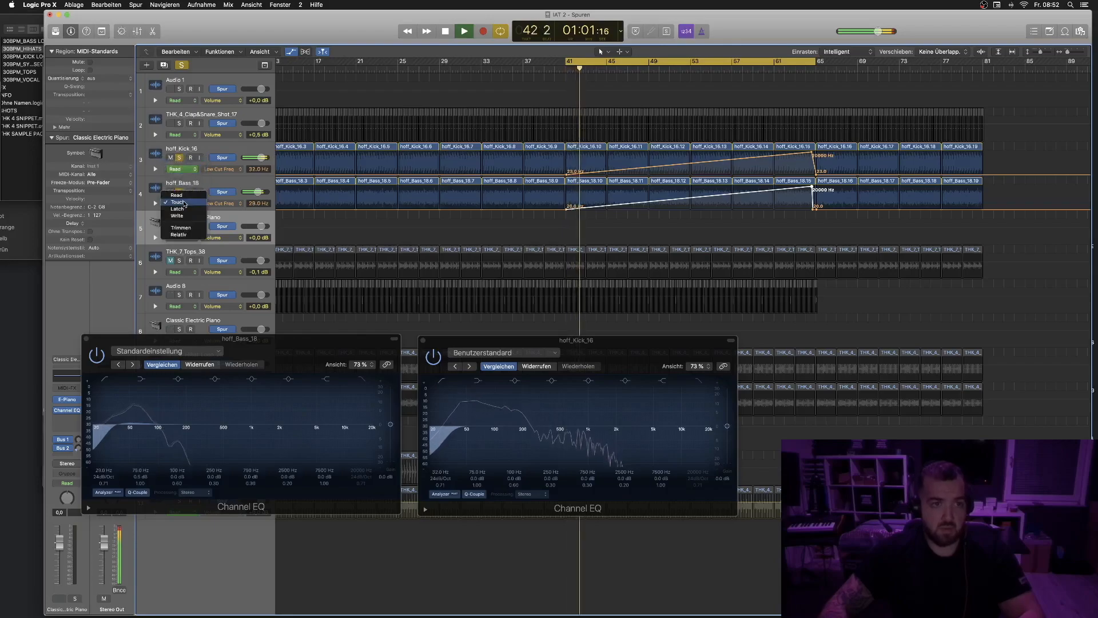
click(177, 195)
click(669, 70)
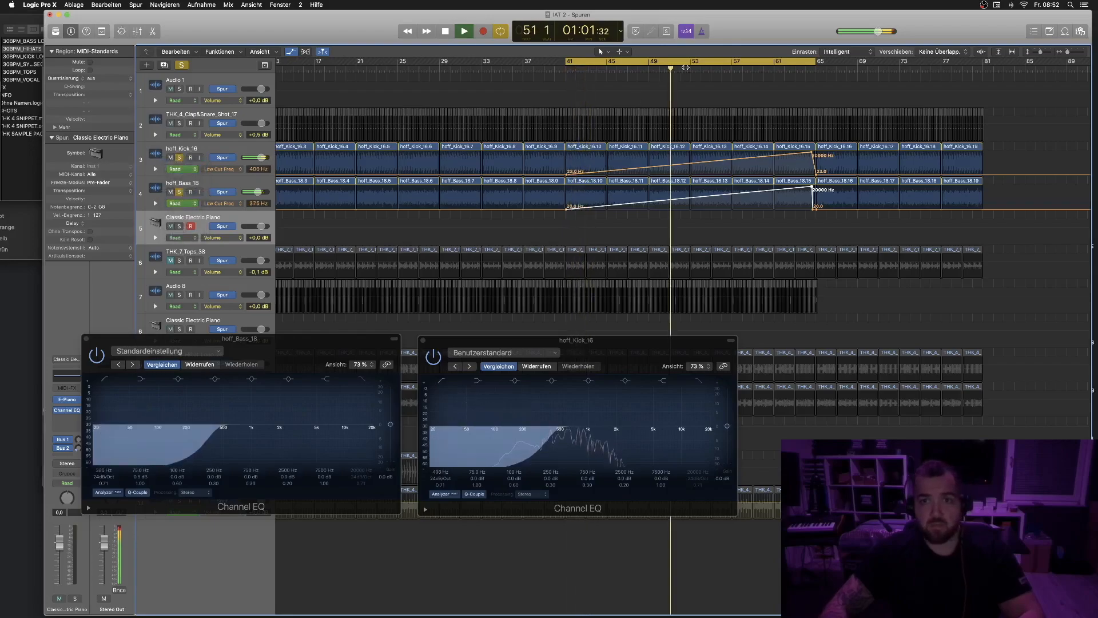
- Move the kick and bass sweep peaks to just before bar 65 and lower them to about 1720 Hz and 2250 Hz
drag(793, 147, 850, 228)
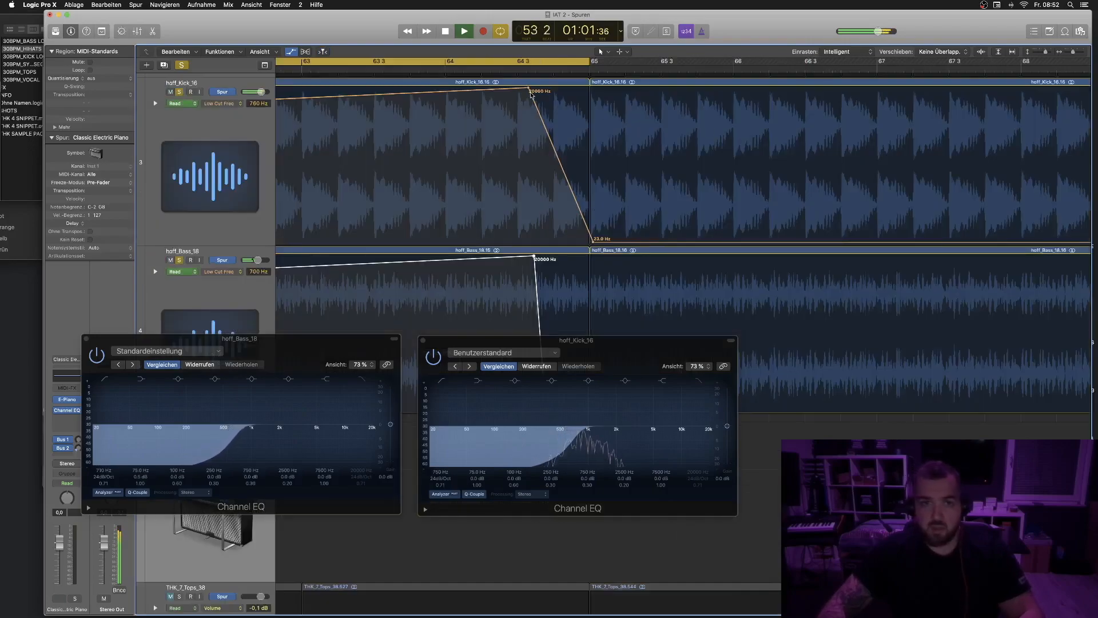
drag(528, 89, 579, 89)
drag(594, 240, 589, 244)
drag(589, 340, 362, 459)
drag(547, 416, 589, 413)
drag(534, 258, 580, 283)
drag(579, 89, 578, 126)
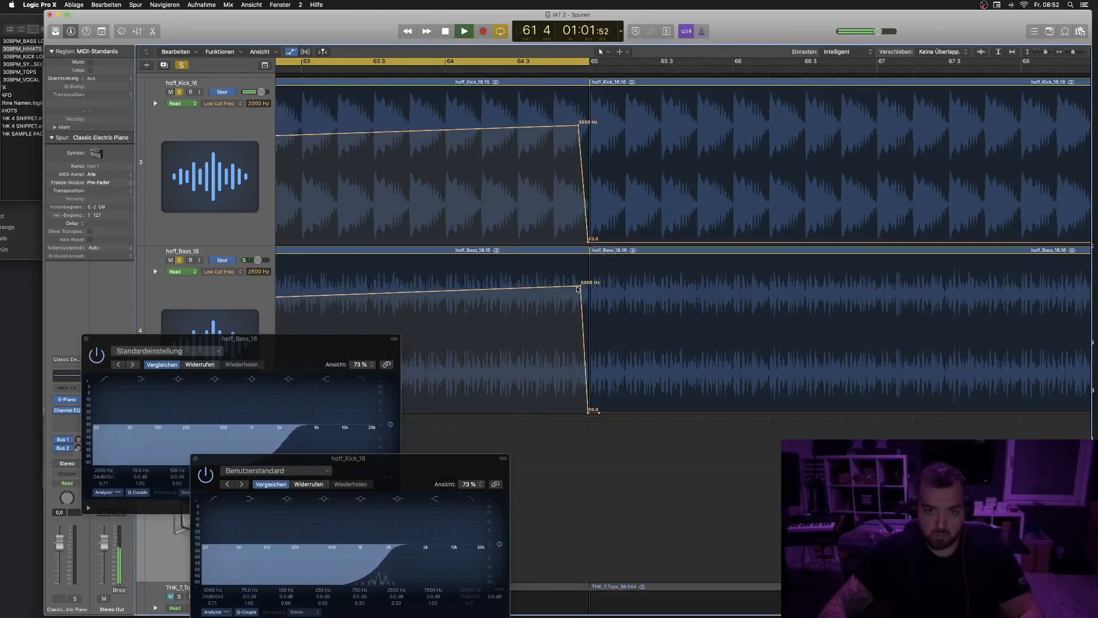
drag(580, 290, 580, 306)
drag(578, 122, 578, 139)
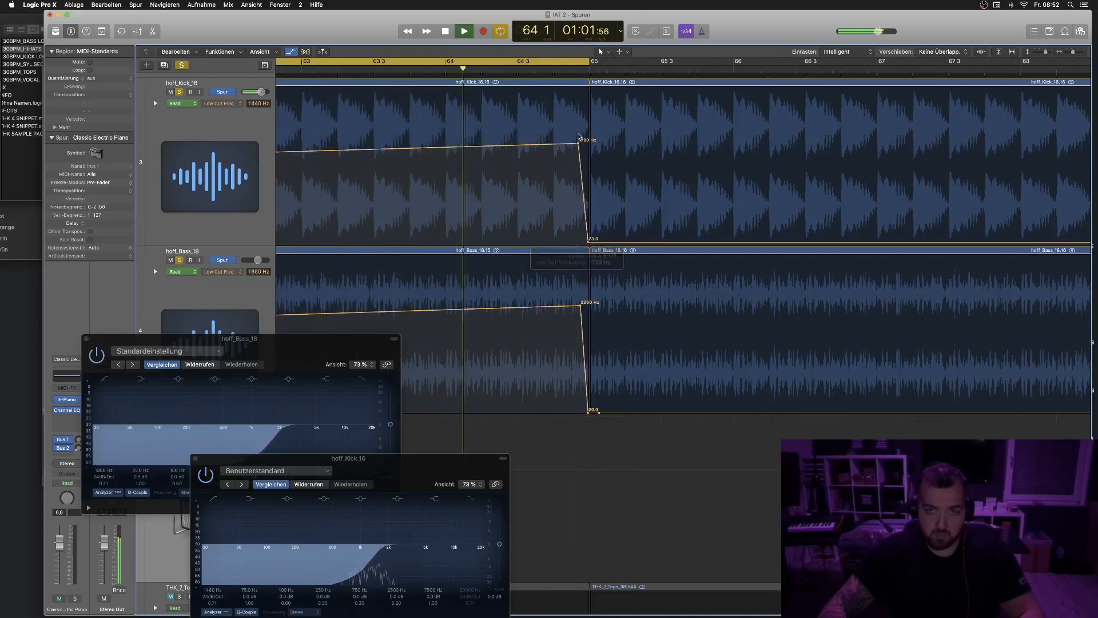
- Play back the sweep from bar 41 and reposition both Channel EQ windows out of the way
click(573, 62)
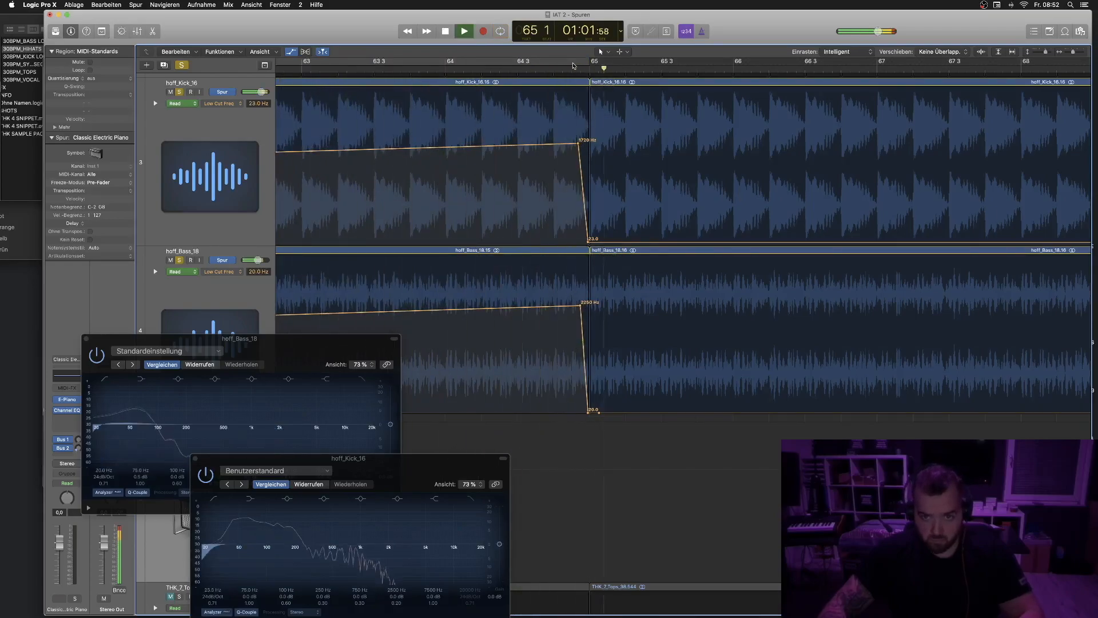
key(super+Left)
click(566, 64)
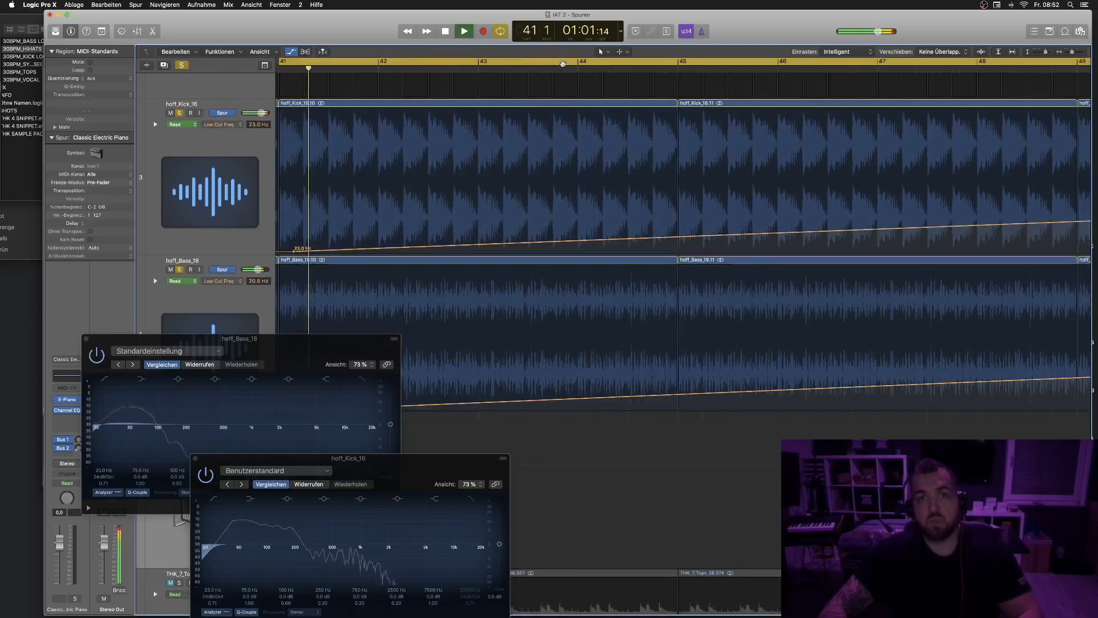
key(space)
scroll(516, 284, down, 4)
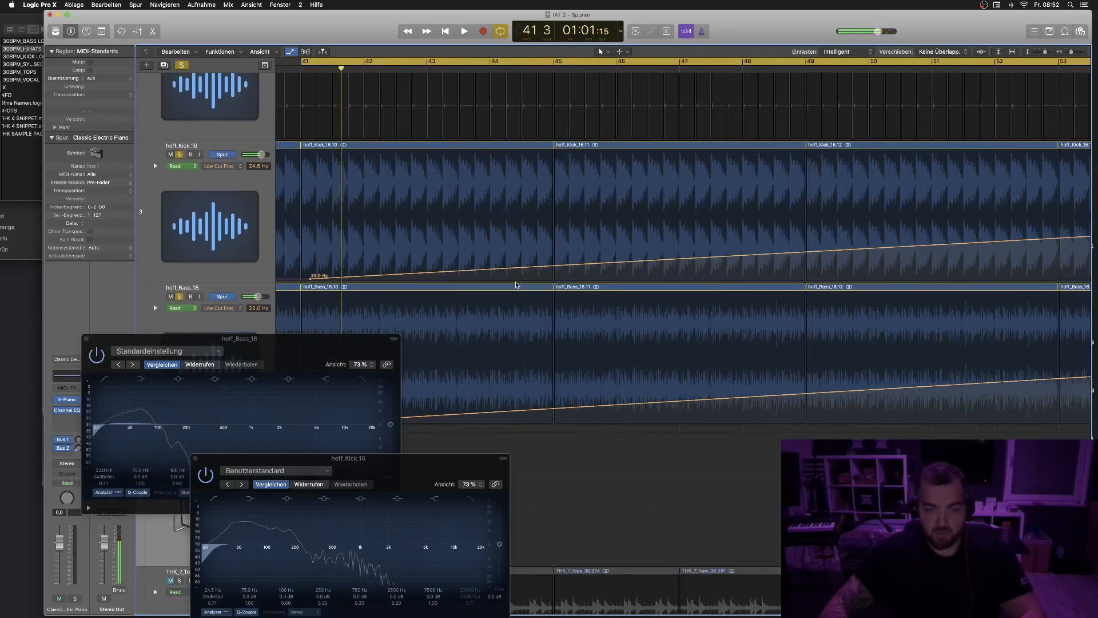
scroll(516, 284, down, 5)
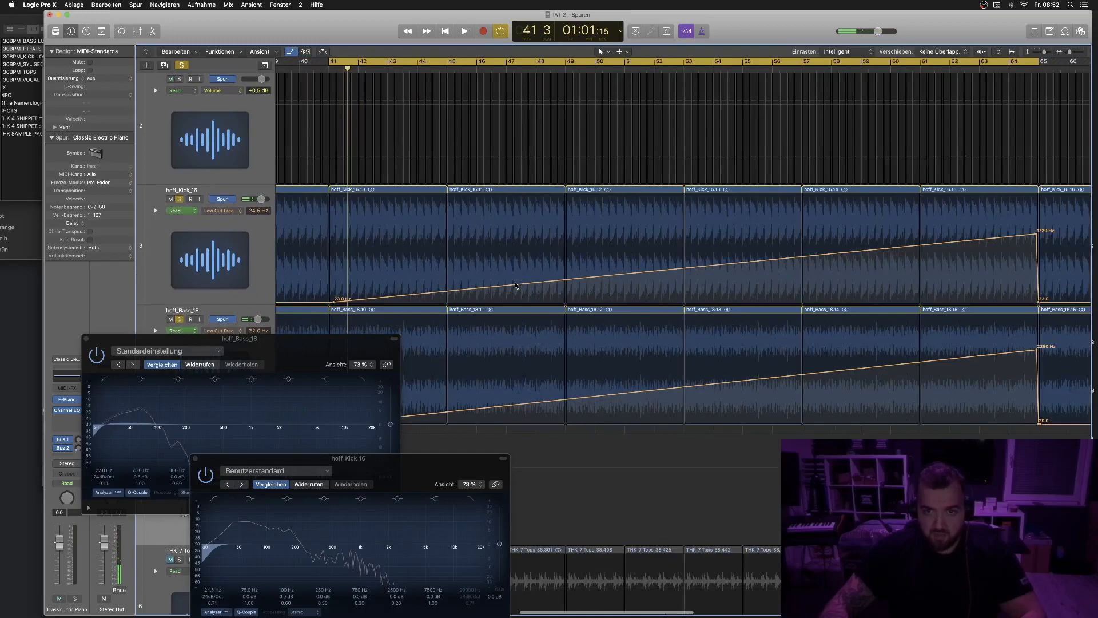
scroll(516, 285, down, 4)
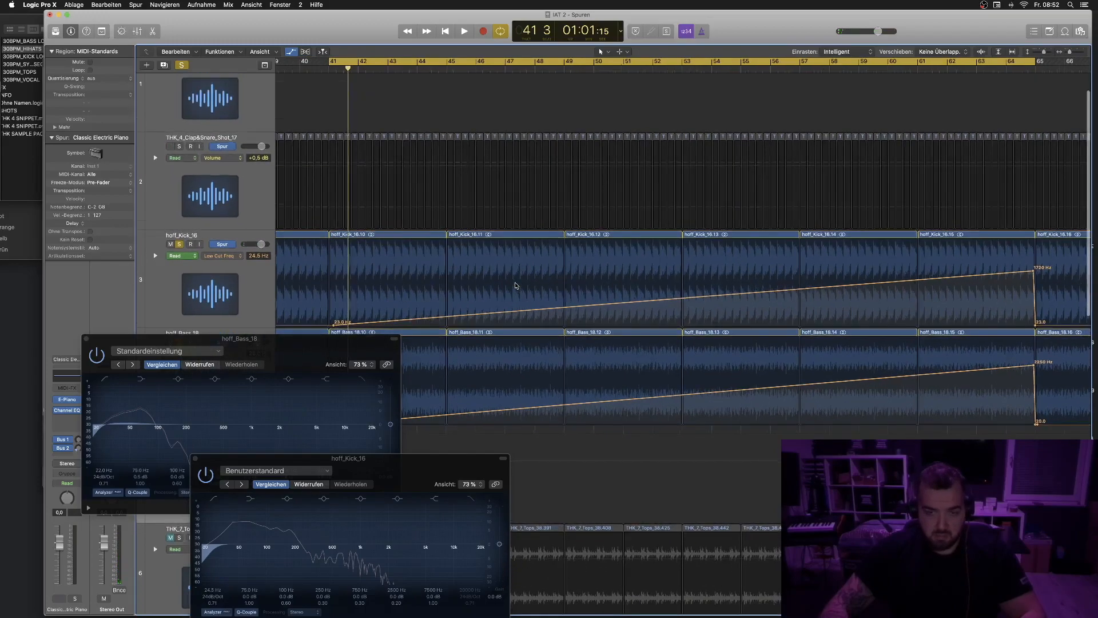
scroll(518, 284, down, 2)
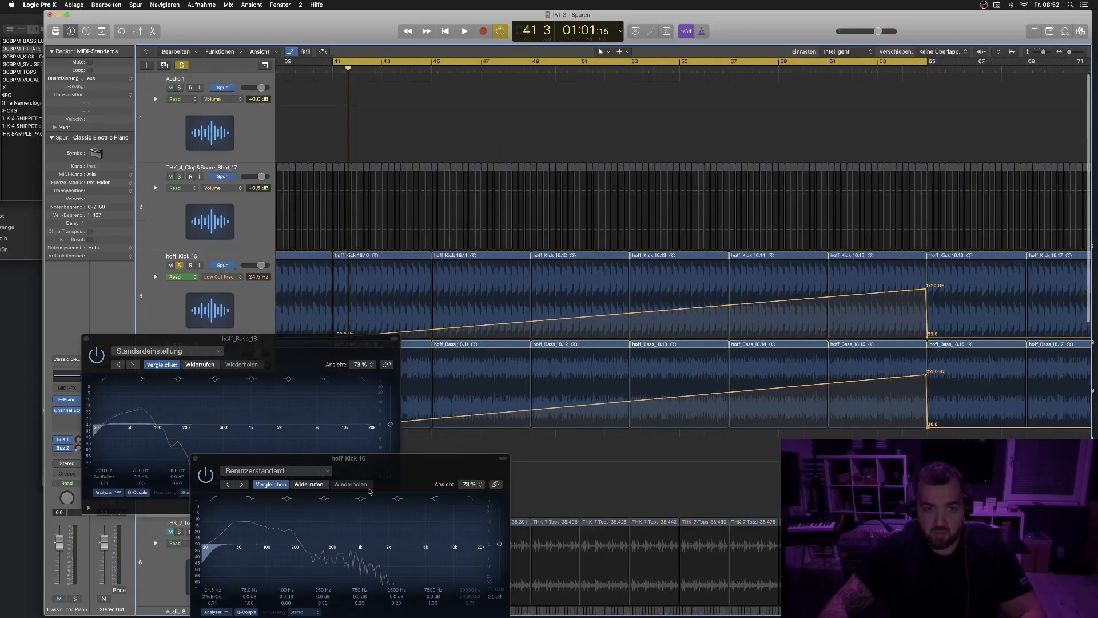
drag(320, 462, 193, 434)
drag(294, 350, 201, 223)
scroll(664, 181, down, 2)
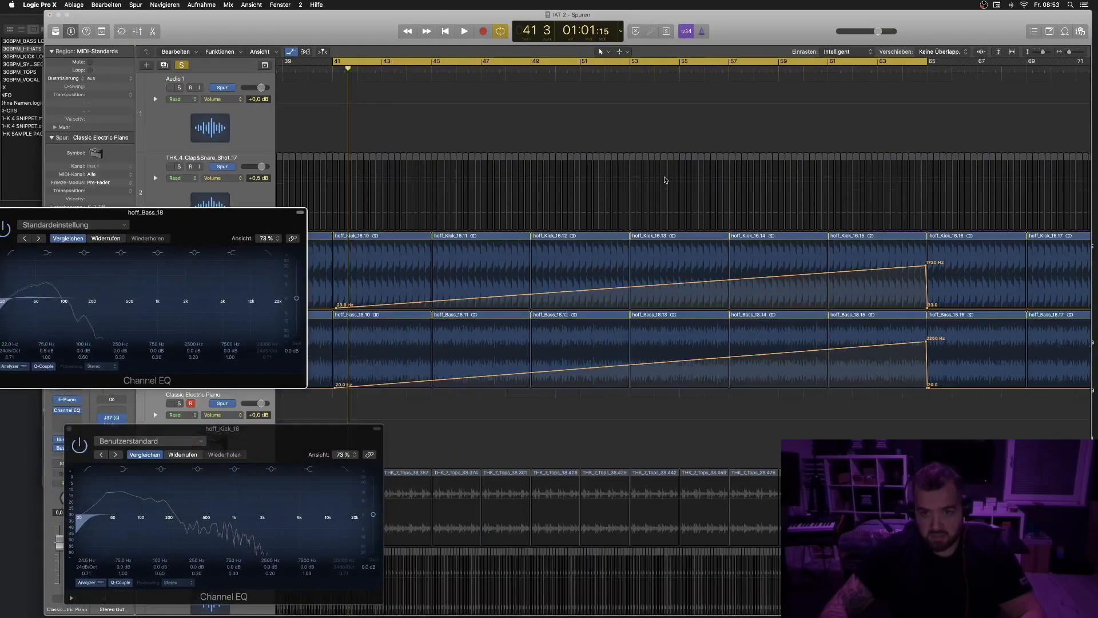
scroll(665, 180, down, 4)
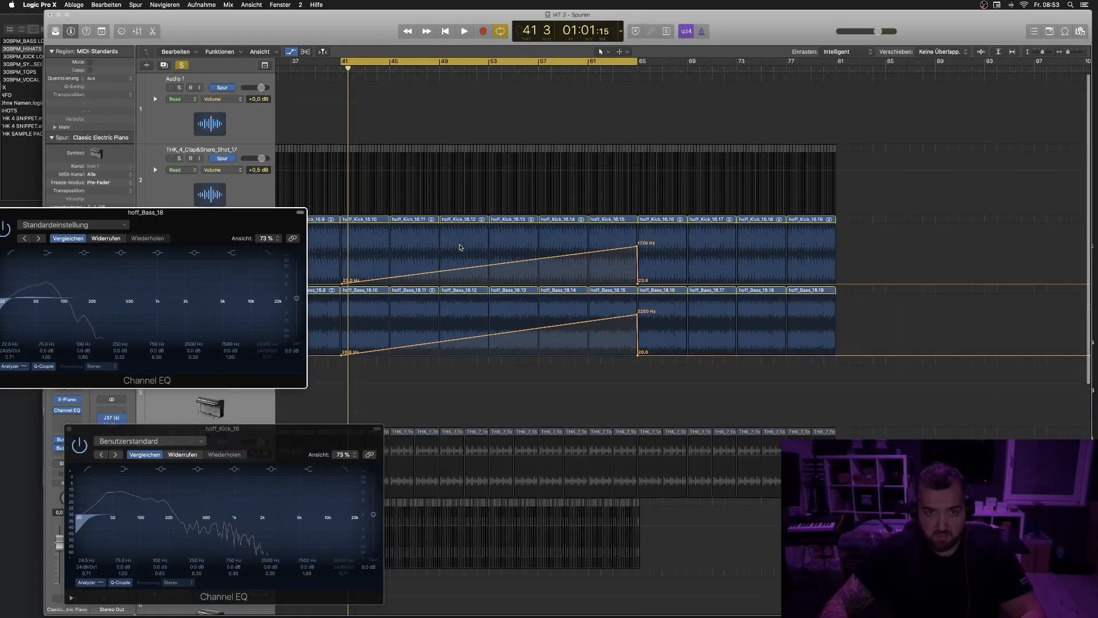
scroll(461, 247, down, 3)
- Solo the clap track and draw a volume fade from +0.5 dB at bar 41 down to -20 dB at bar 65
click(187, 136)
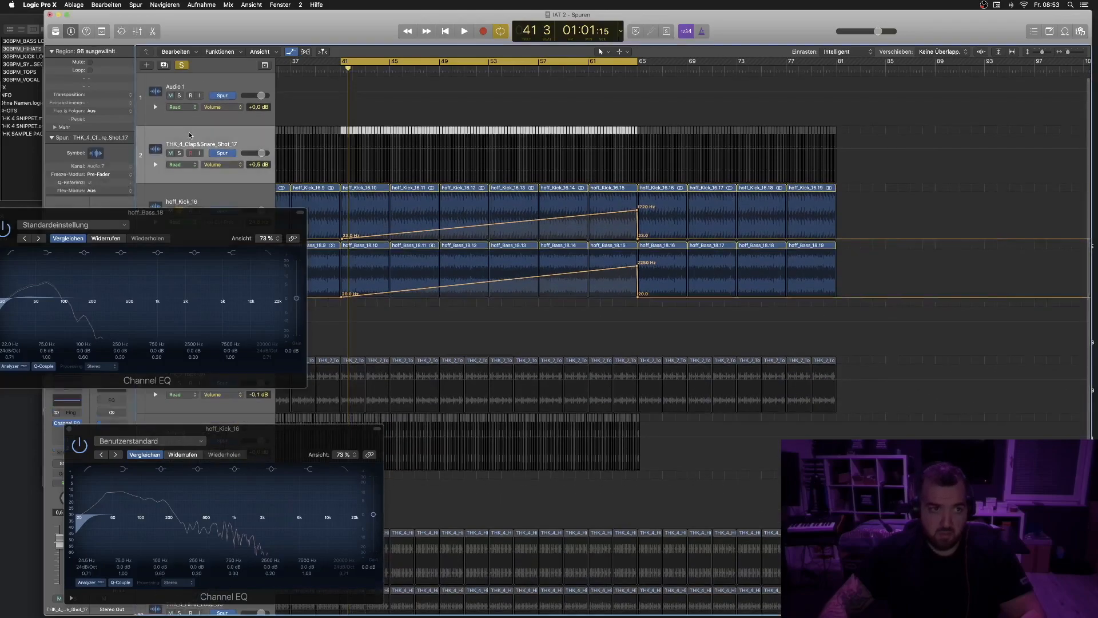
key(space)
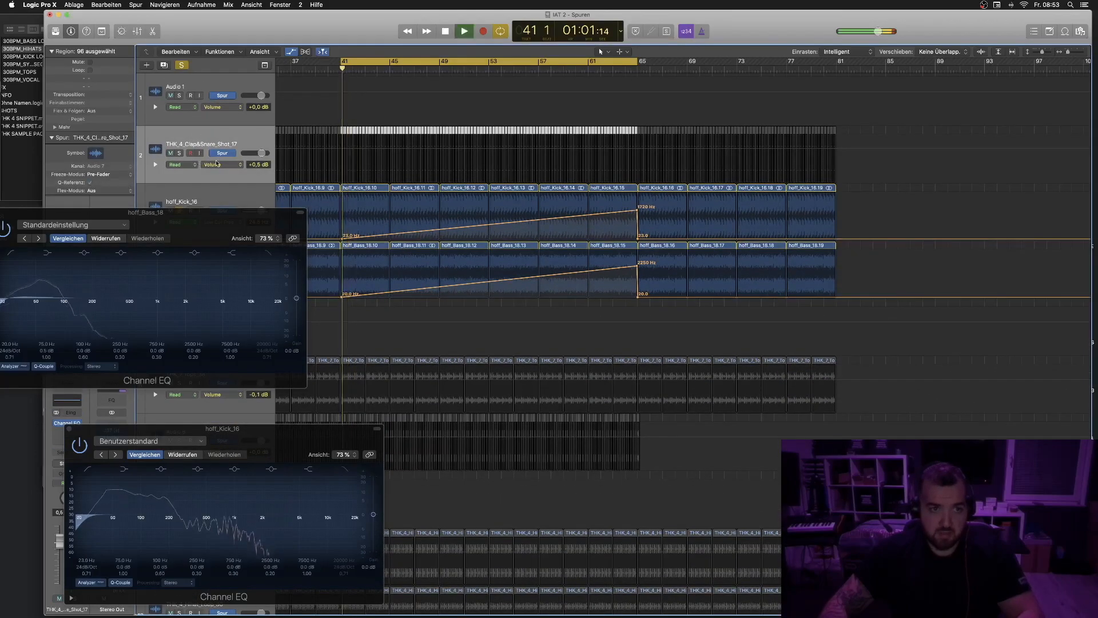
click(180, 153)
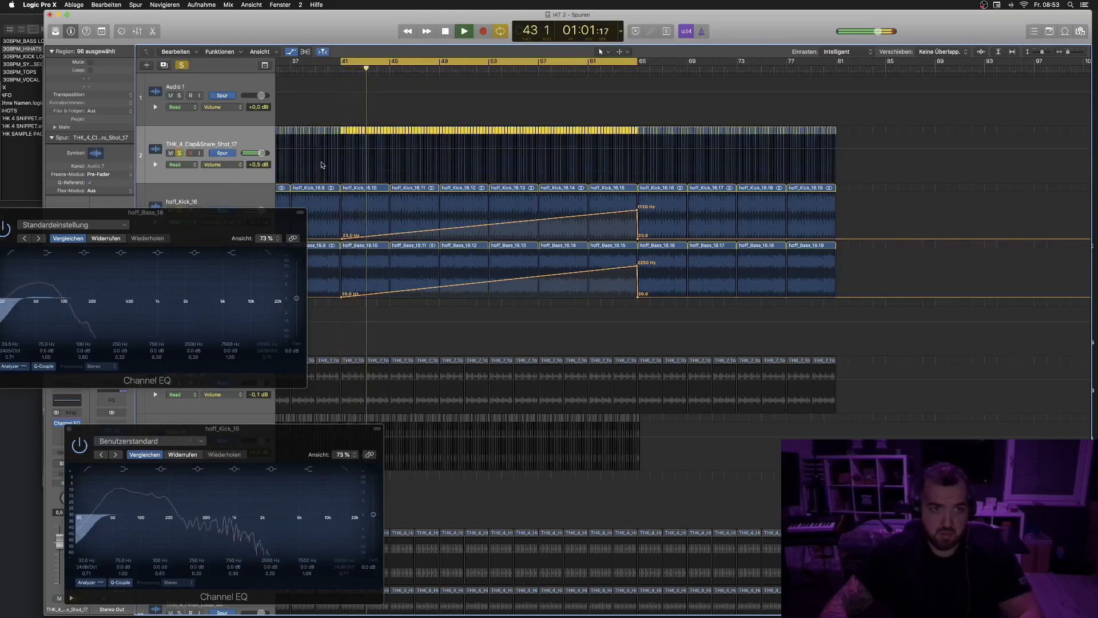
click(344, 152)
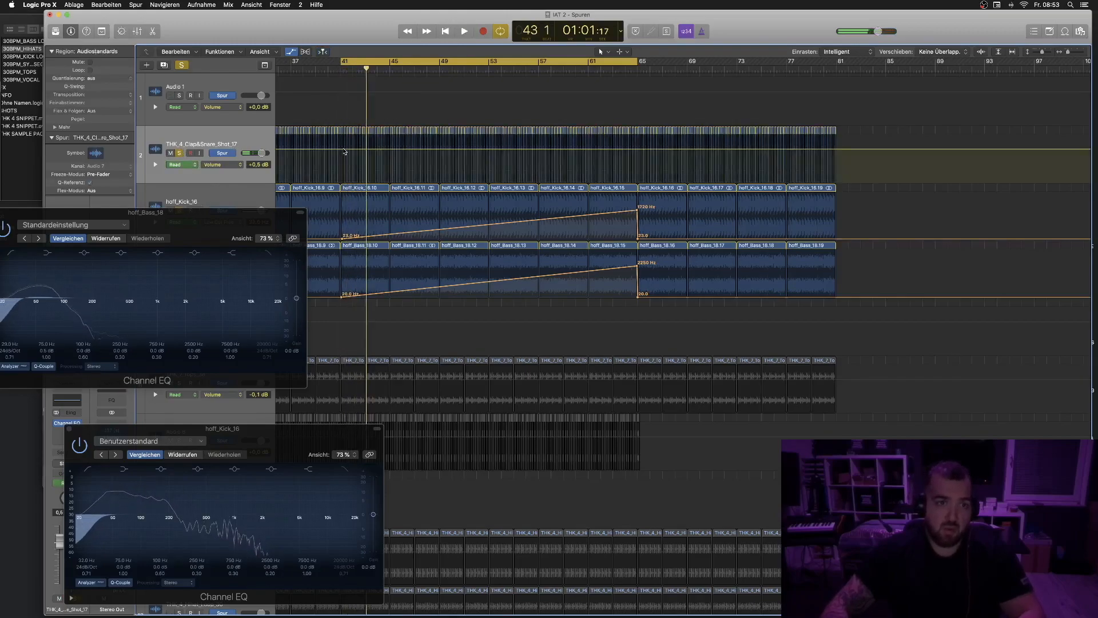
drag(343, 152, 342, 152)
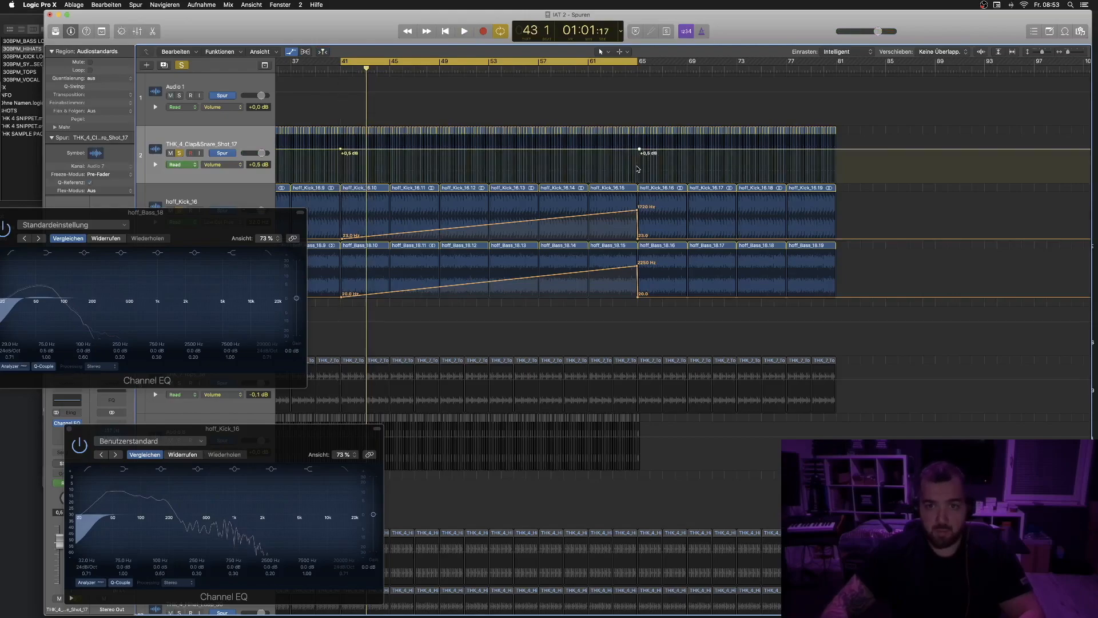
drag(633, 150, 635, 170)
key(space)
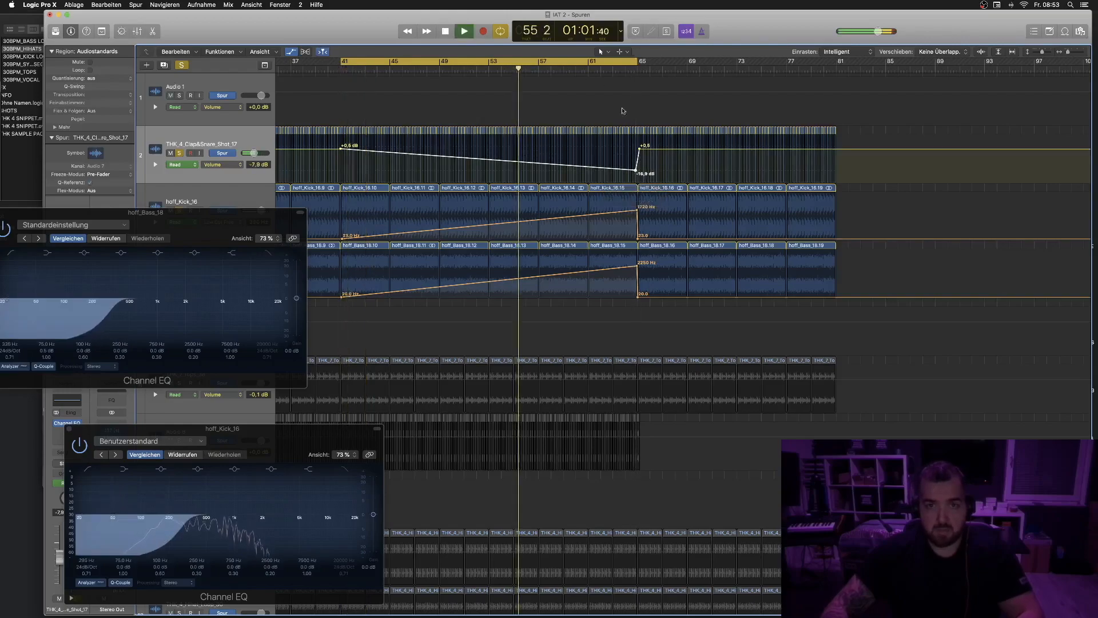
drag(636, 171, 636, 173)
- Close the bass and kick Channel EQ windows
drag(122, 220, 179, 217)
click(49, 212)
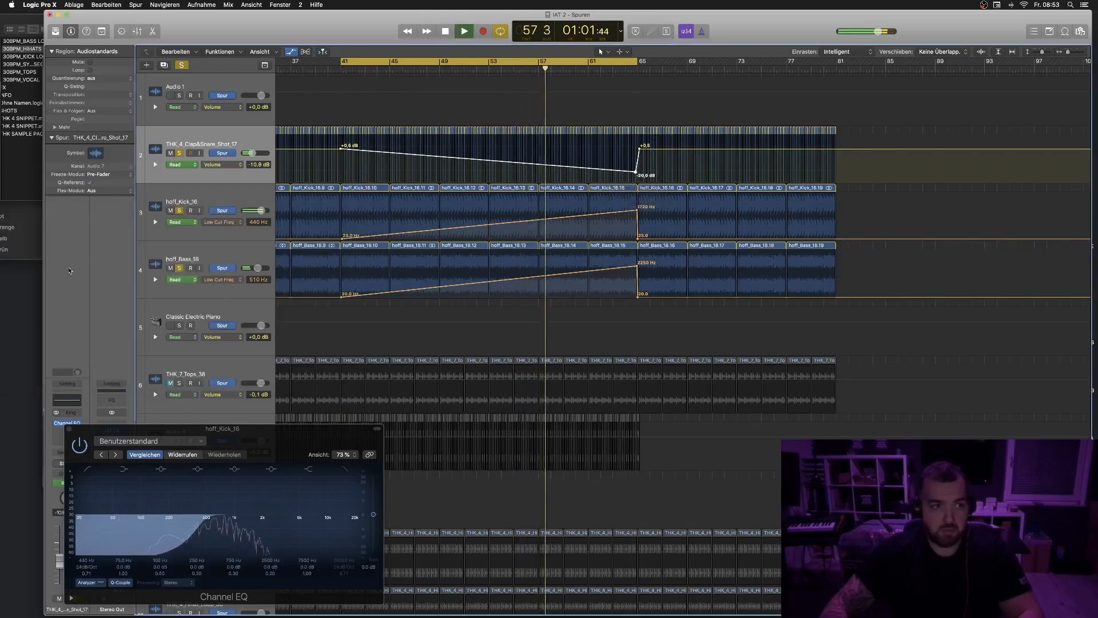
click(69, 429)
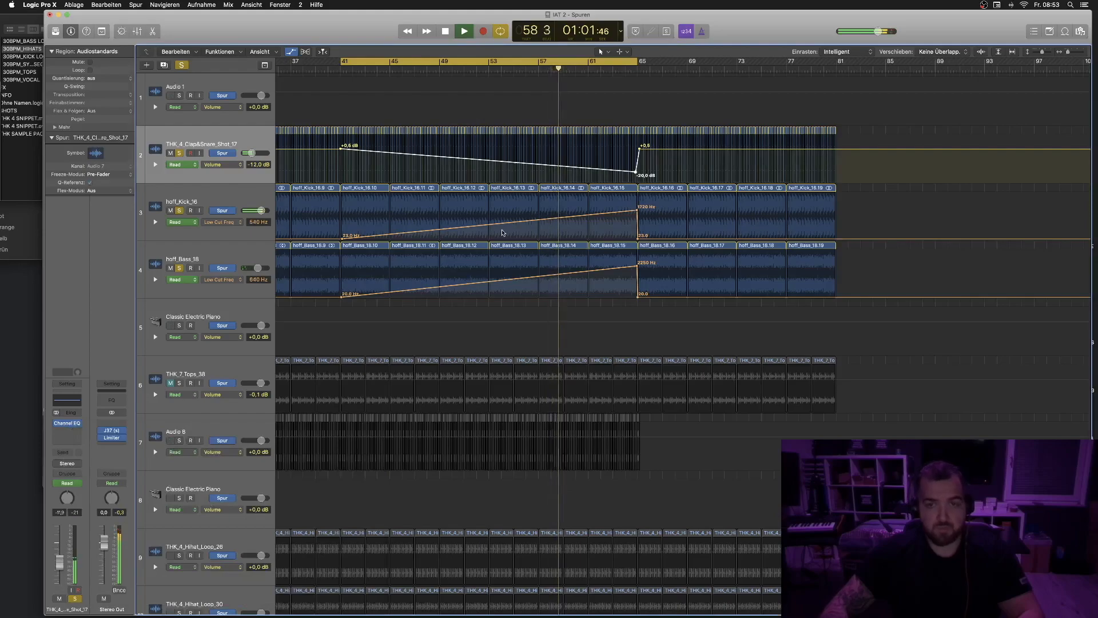
- Play back the transition around the drop at bar 65
scroll(502, 233, down, 2)
scroll(502, 232, down, 2)
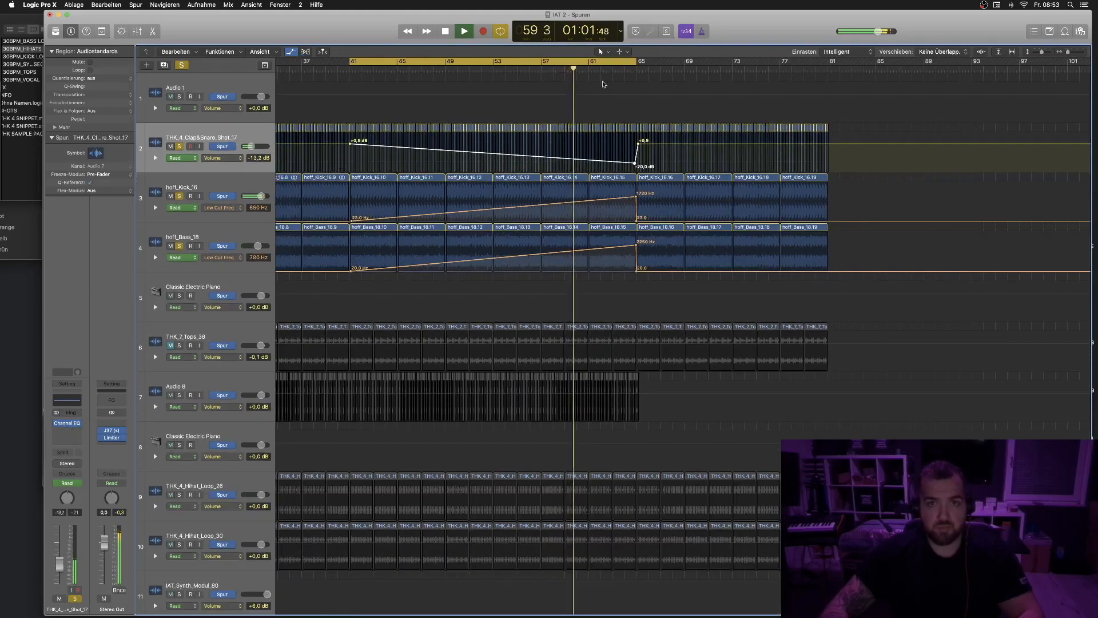
click(616, 61)
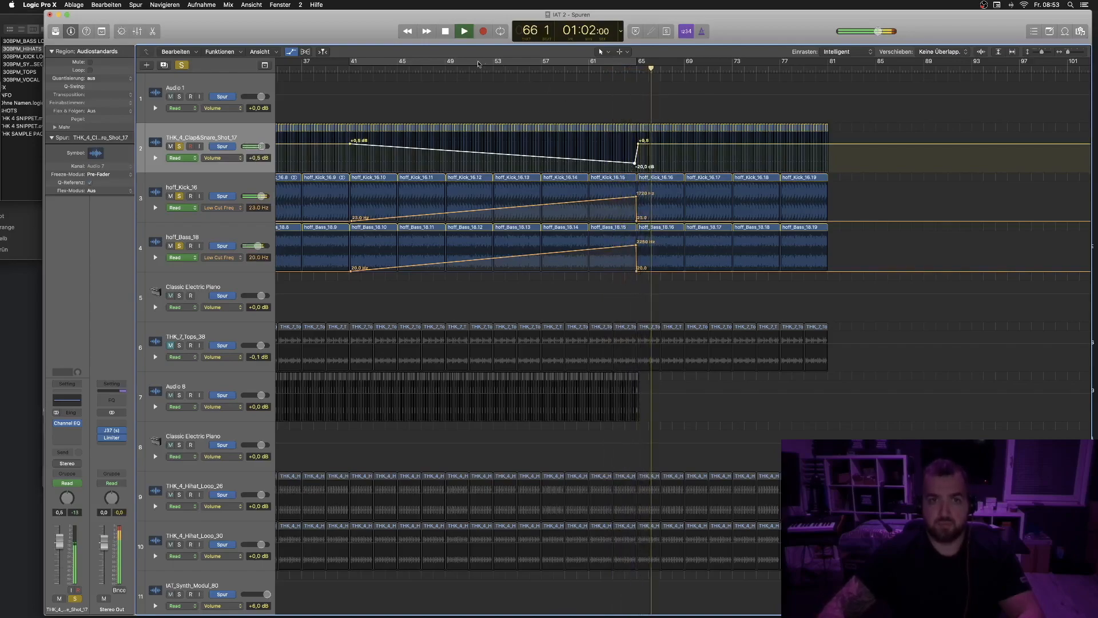
key(space)
click(404, 67)
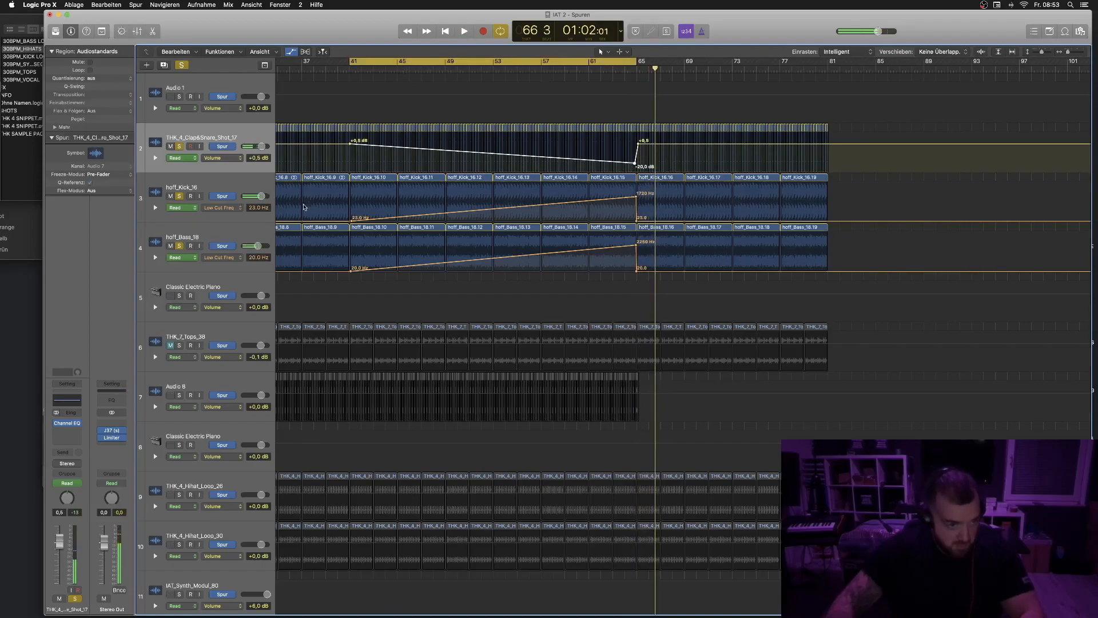
- Unsolo the clap, kick and bass tracks and play the full arrangement from bar 41
scroll(226, 281, down, 1)
click(179, 140)
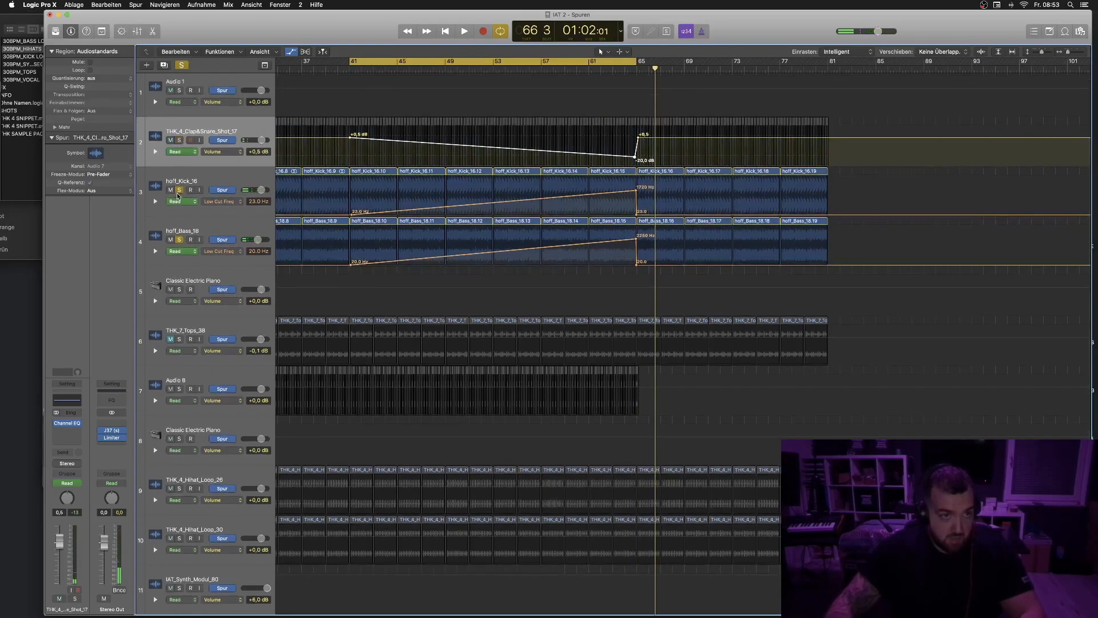
click(179, 190)
click(179, 240)
key(space)
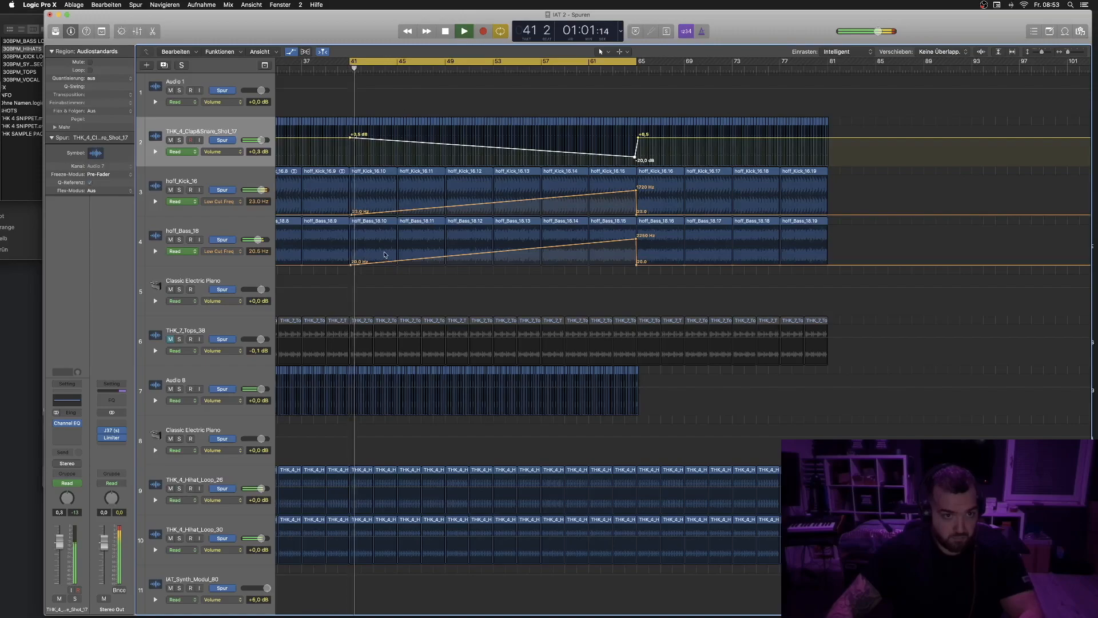
click(459, 68)
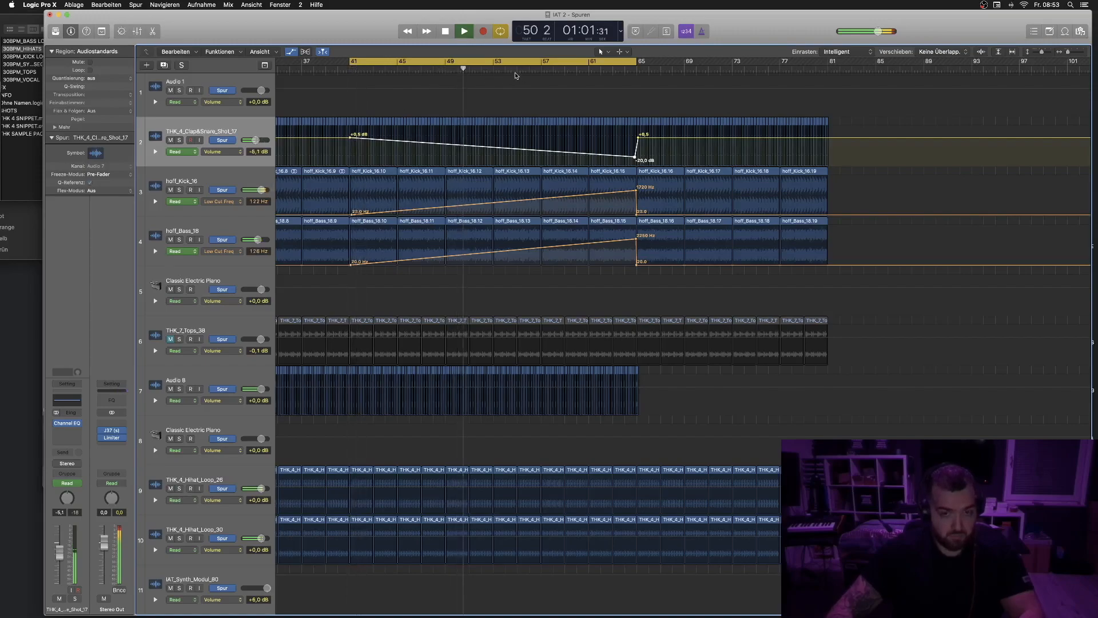
- Open the Channel EQ on THK_7_Tops_38, set its automation mode to Touch and play to write high-cut frequency automation
click(184, 338)
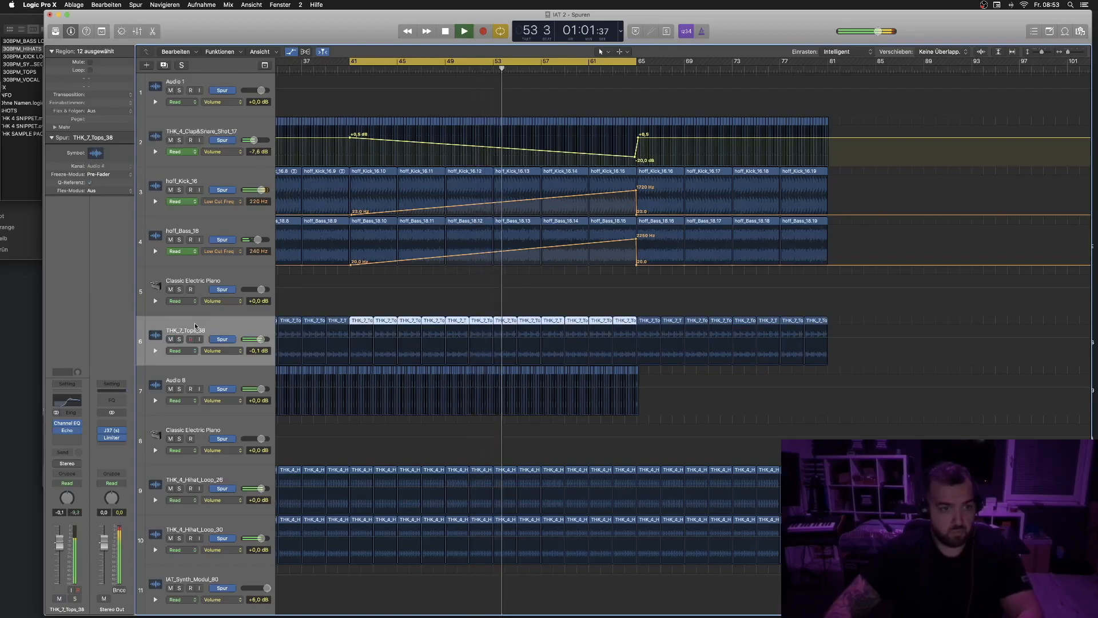
click(65, 426)
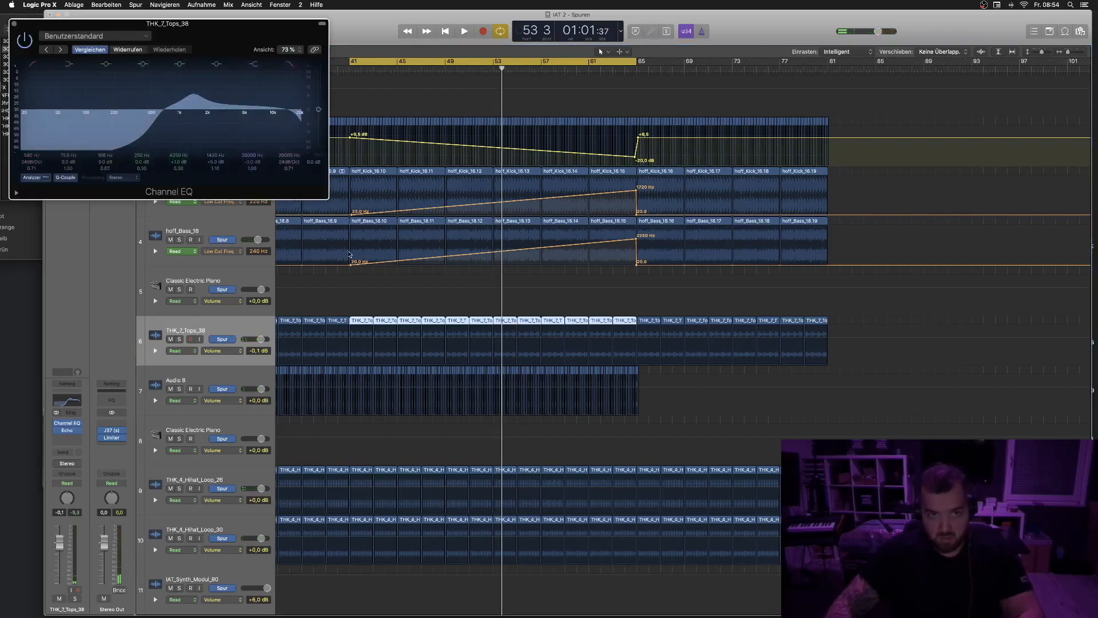
click(175, 350)
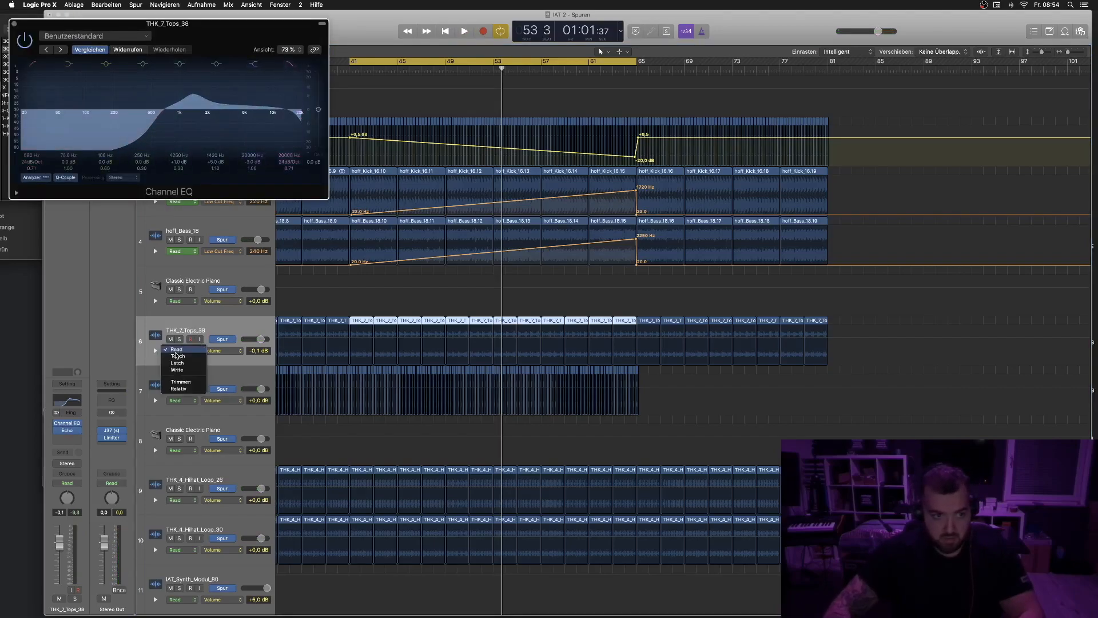
click(178, 356)
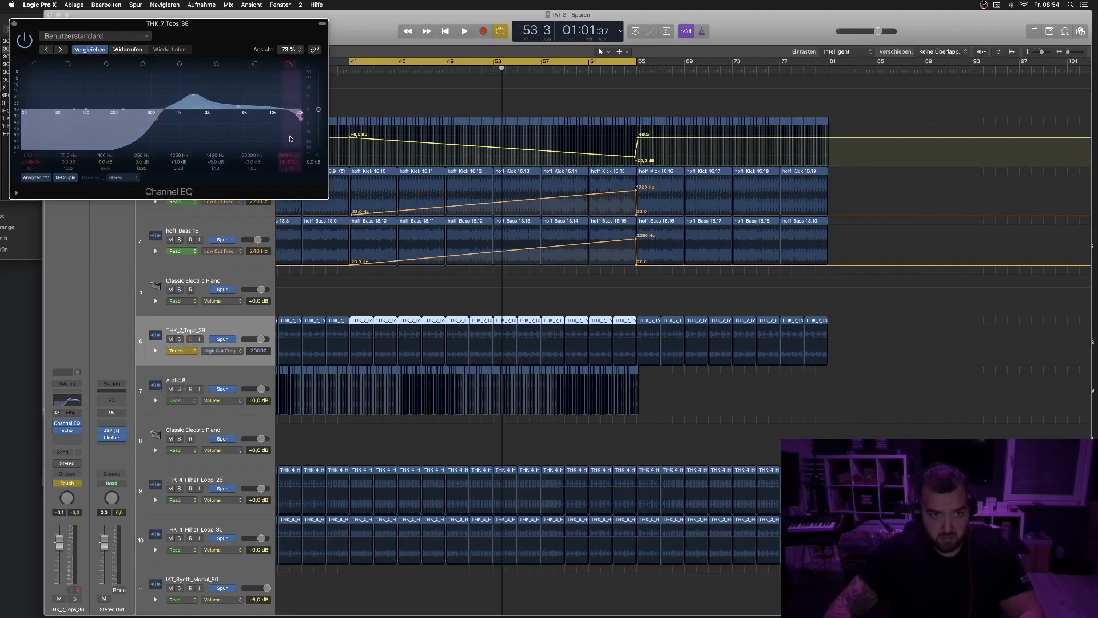
key(space)
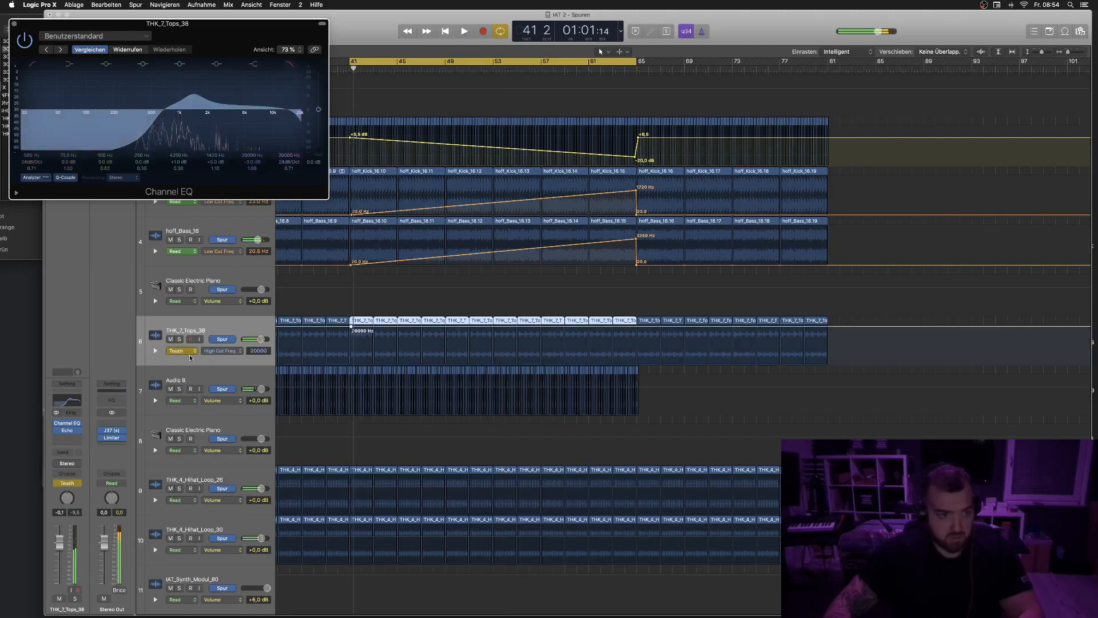
- Set the Tops track back to Read and add a 20000 Hz high-cut automation point at bar 65
click(195, 355)
click(177, 343)
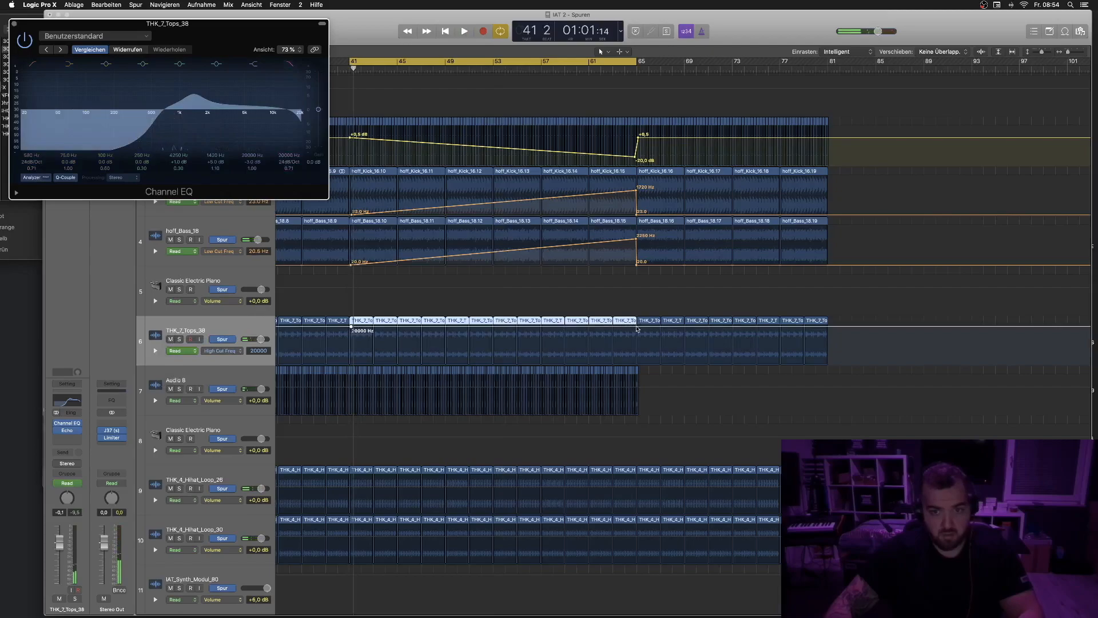
click(637, 327)
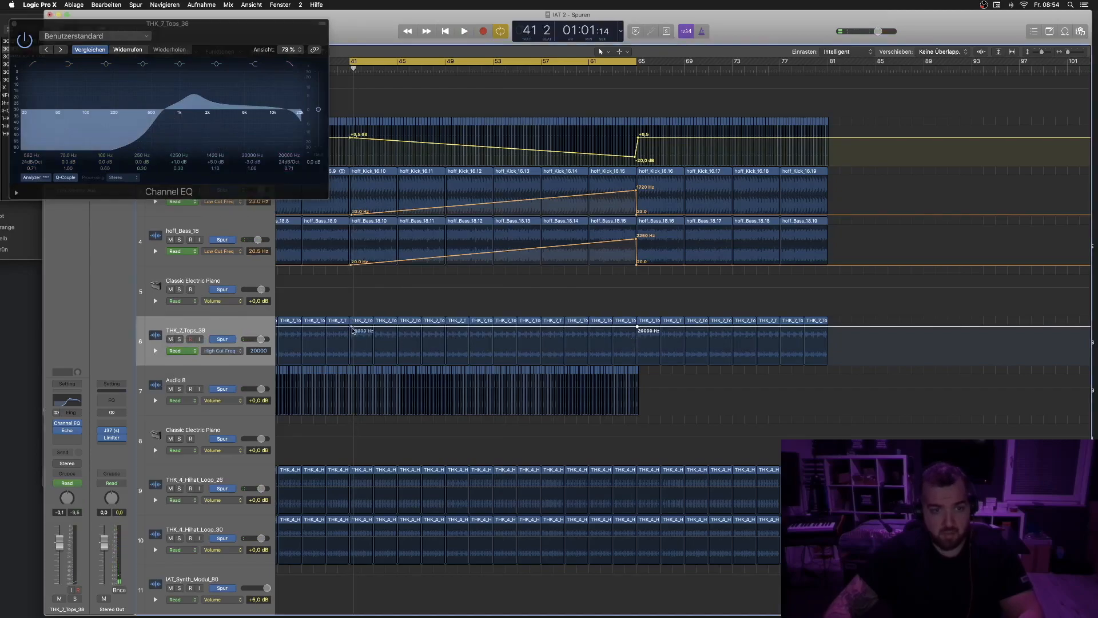
- Move the Tops high-cut automation start point to about bar 37 at 20 Hz and play the build from bar 63
drag(351, 328, 303, 364)
key(space)
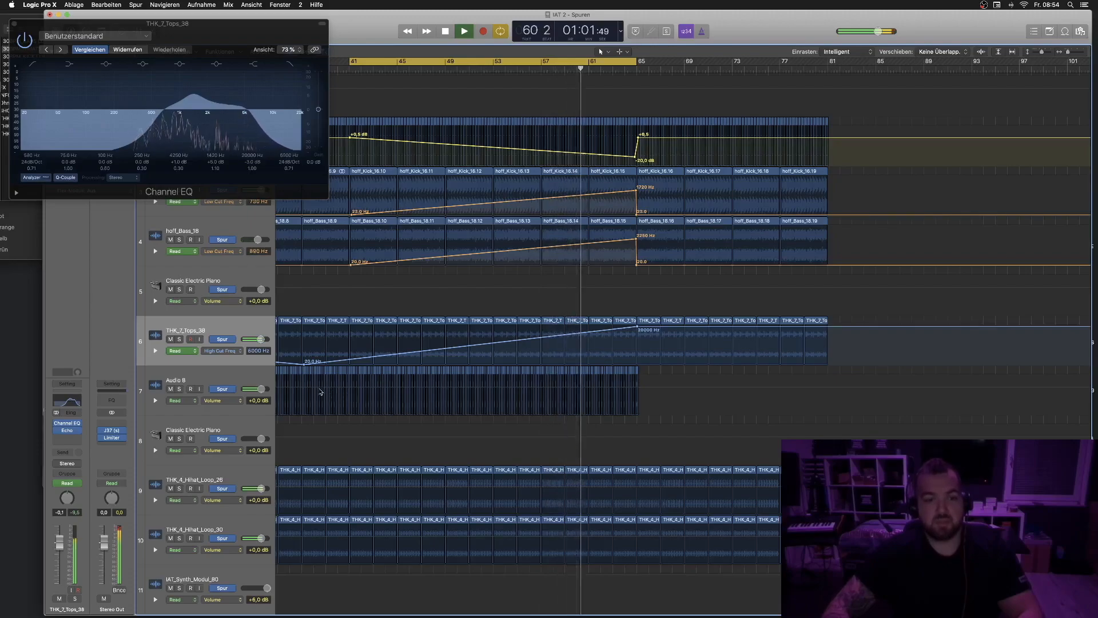
click(625, 64)
scroll(187, 502, down, 1)
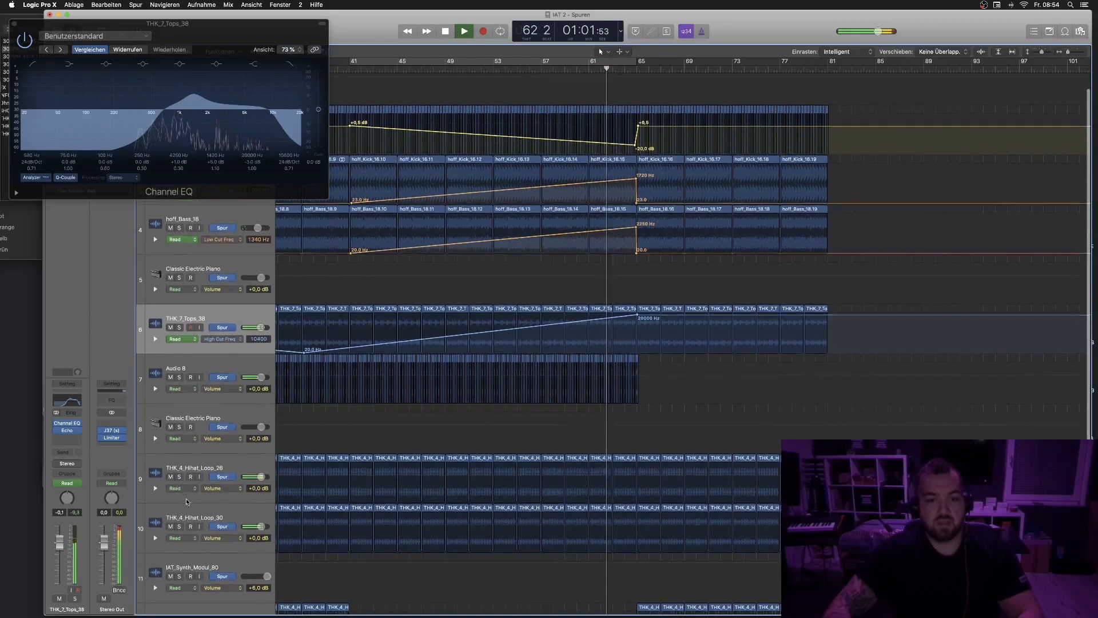
scroll(186, 502, down, 3)
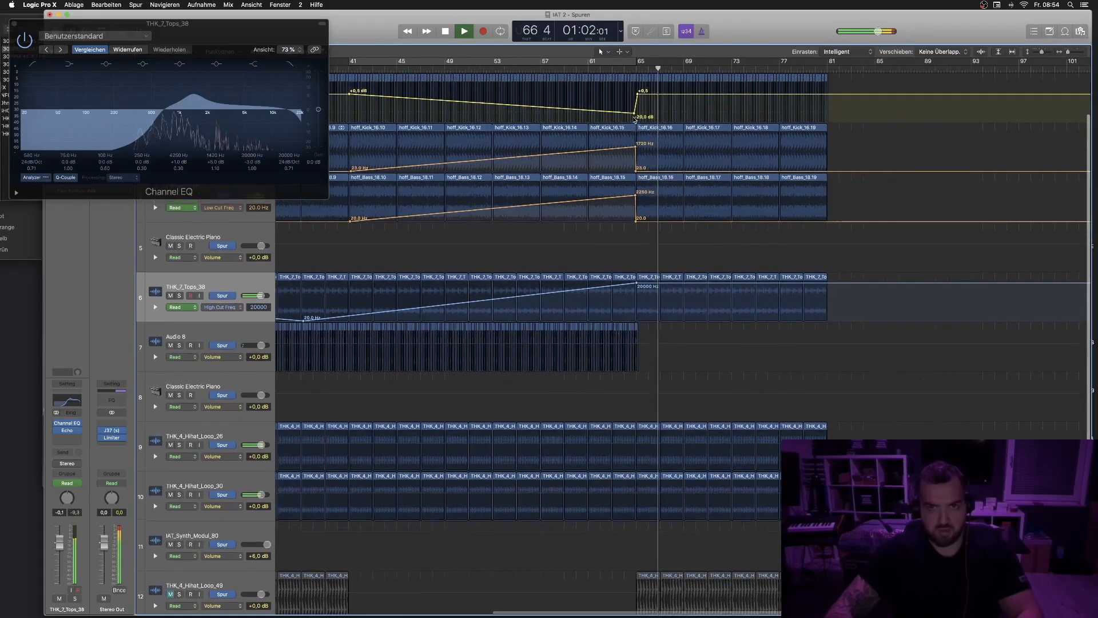
scroll(636, 127, up, 1)
key(space)
- Lower the kick and bass low-cut automation end points at bar 65 and play from bar 57
drag(636, 156, 634, 166)
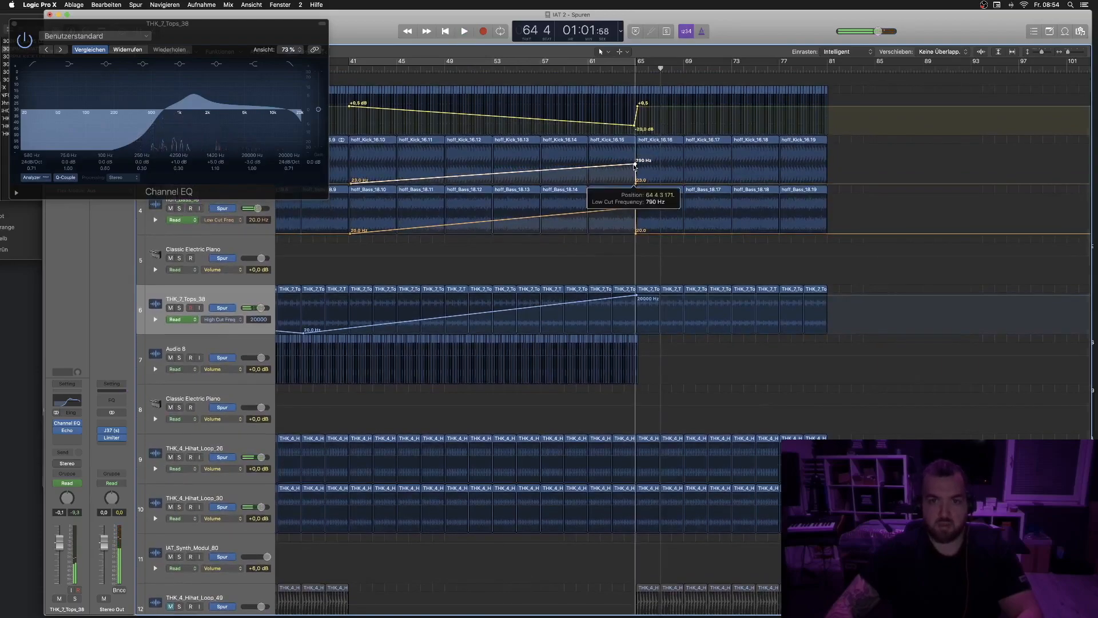
drag(635, 207, 636, 215)
click(544, 70)
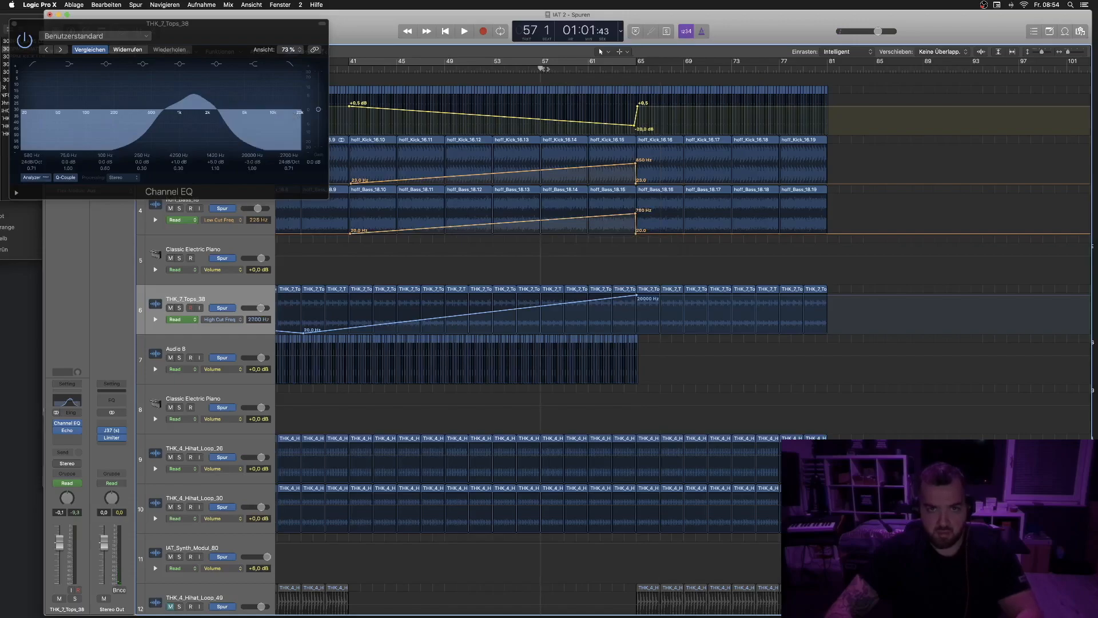
key(space)
- Shift the kick and bass low-cut end points slightly before bar 65 and play from bar 62
click(603, 72)
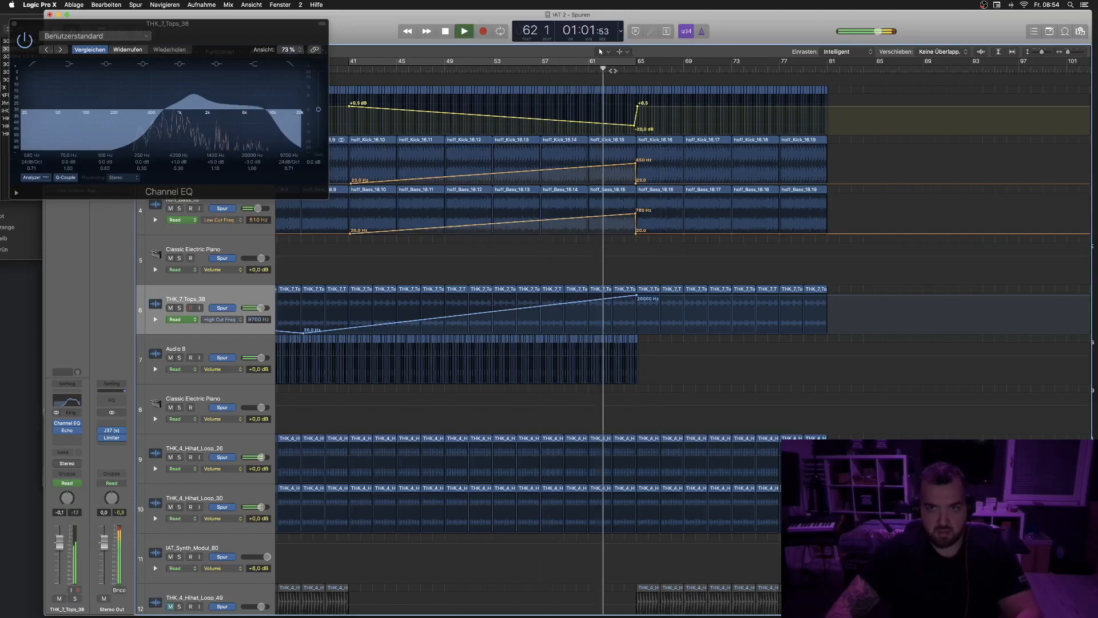
drag(636, 164, 631, 164)
drag(635, 213, 632, 214)
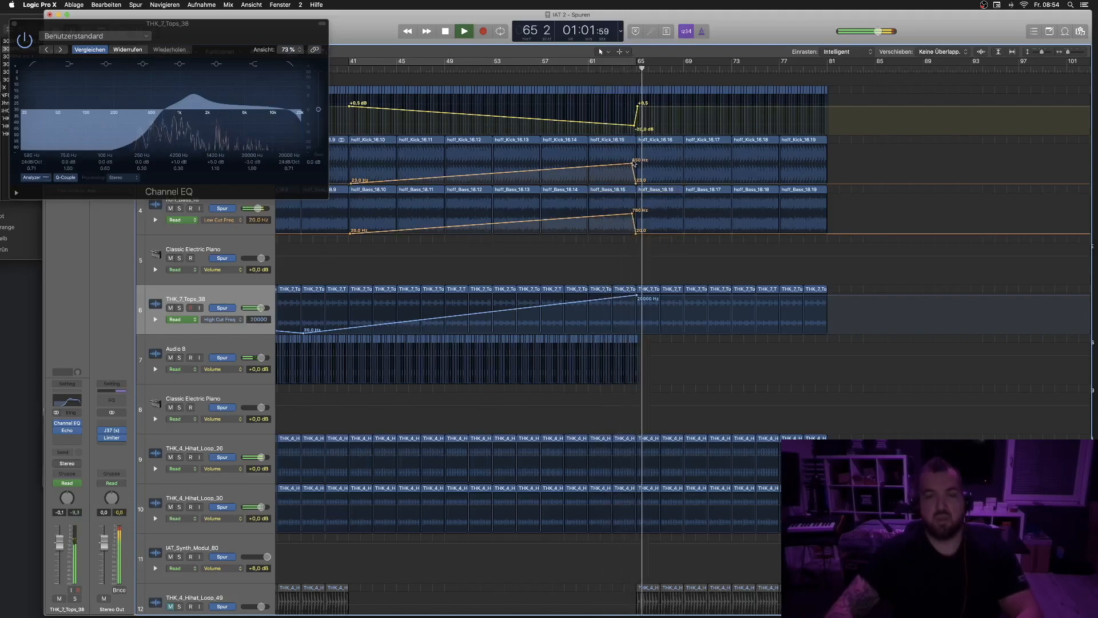
key(space)
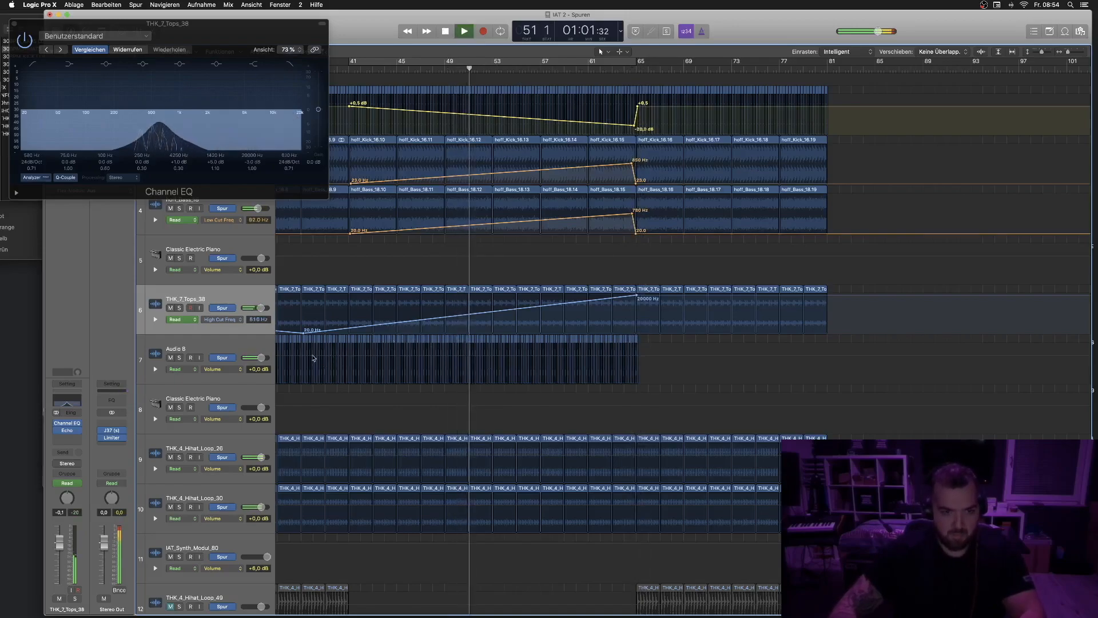
- Draw a volume fade on Audio 8 from 0 dB near bar 37 down to -16.8 dB at bar 65 and play it
click(305, 358)
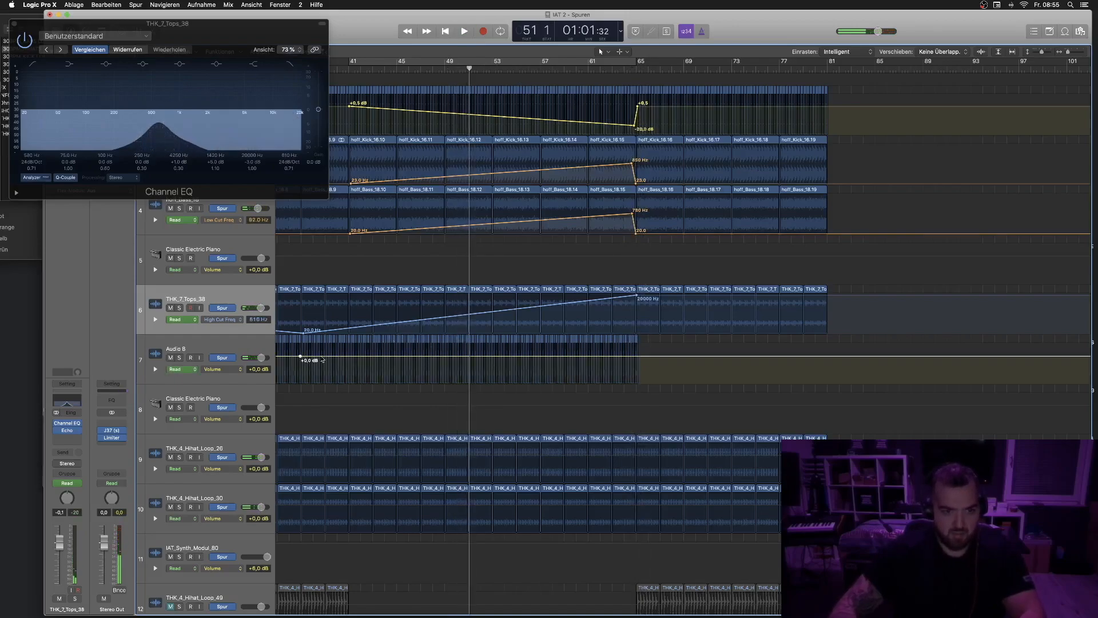
drag(639, 357, 639, 378)
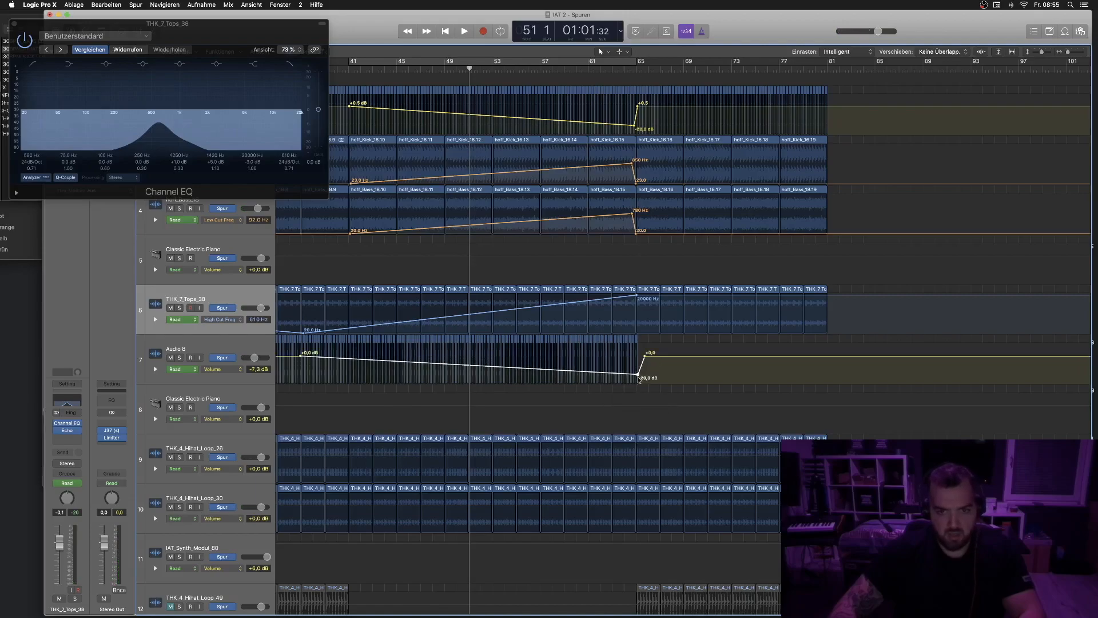
key(space)
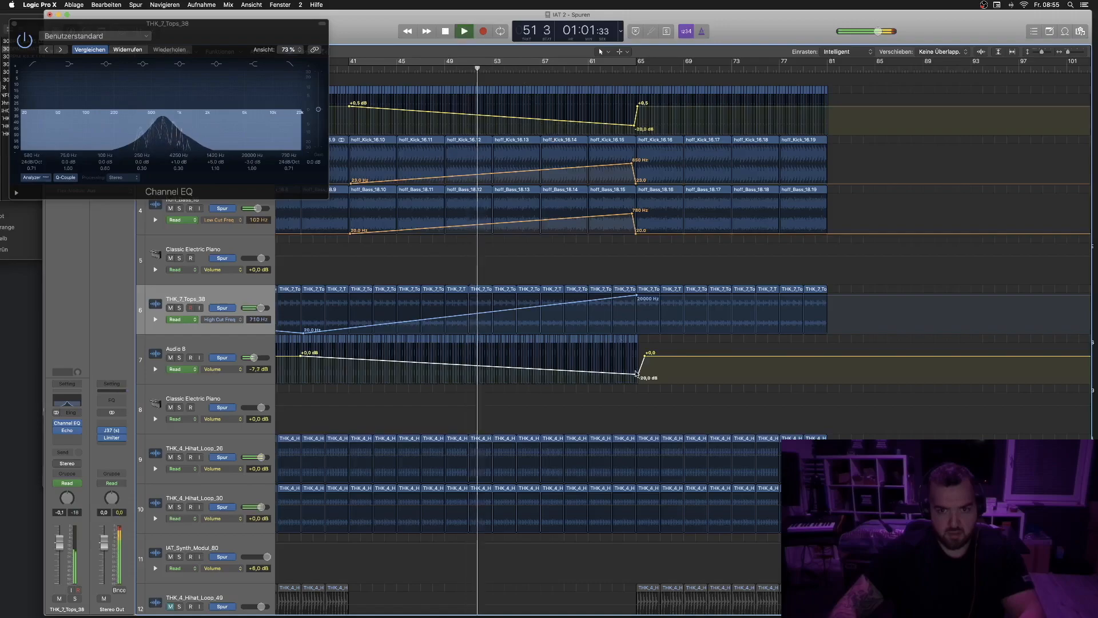
drag(639, 377, 639, 372)
key(space)
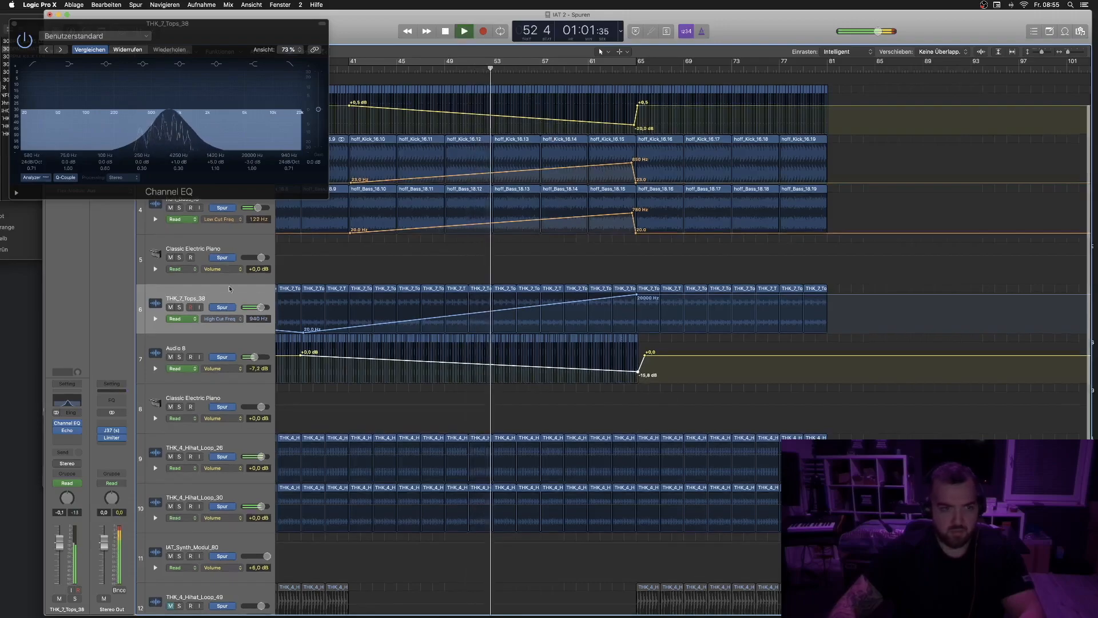
- Insert a stereo ChromaVerb on the THK_7_Tops_38 channel and start playback
click(58, 442)
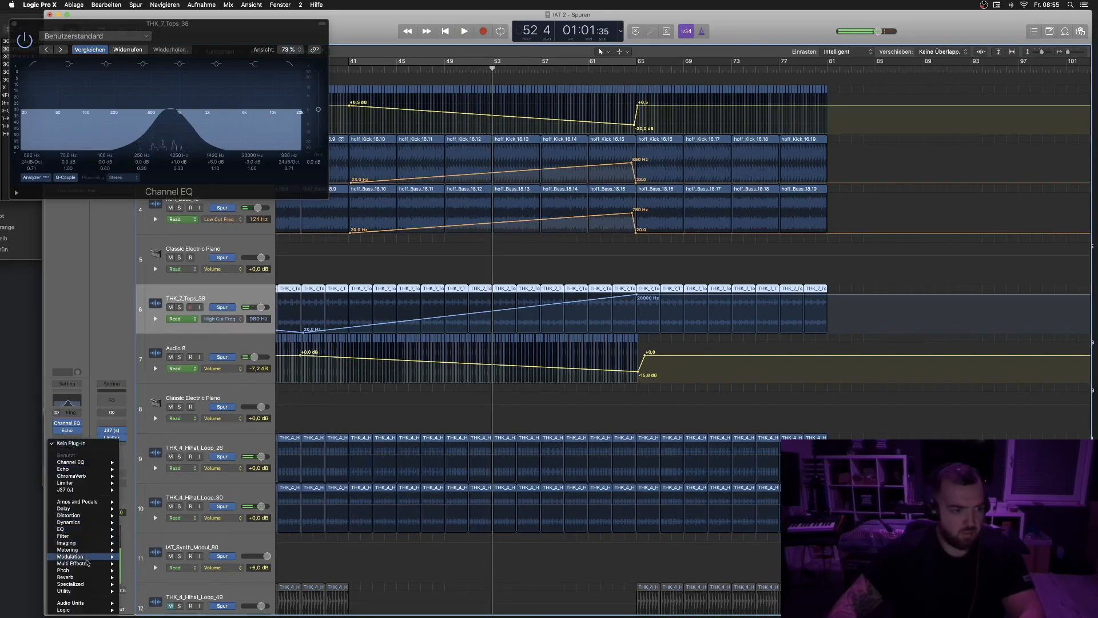
mouse_move(90, 578)
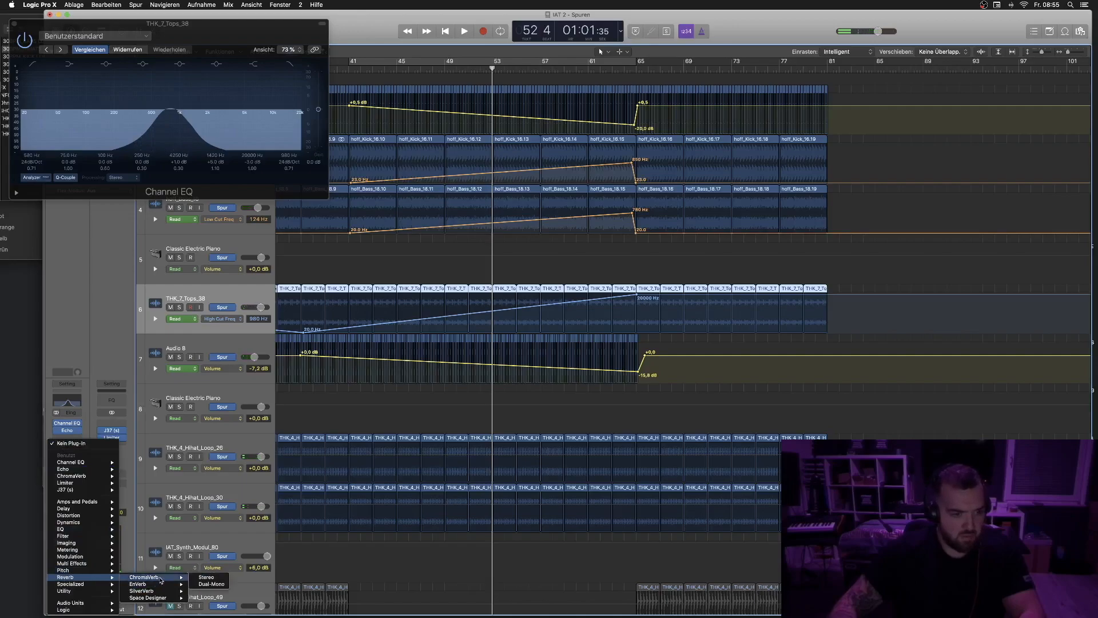
click(206, 577)
key(space)
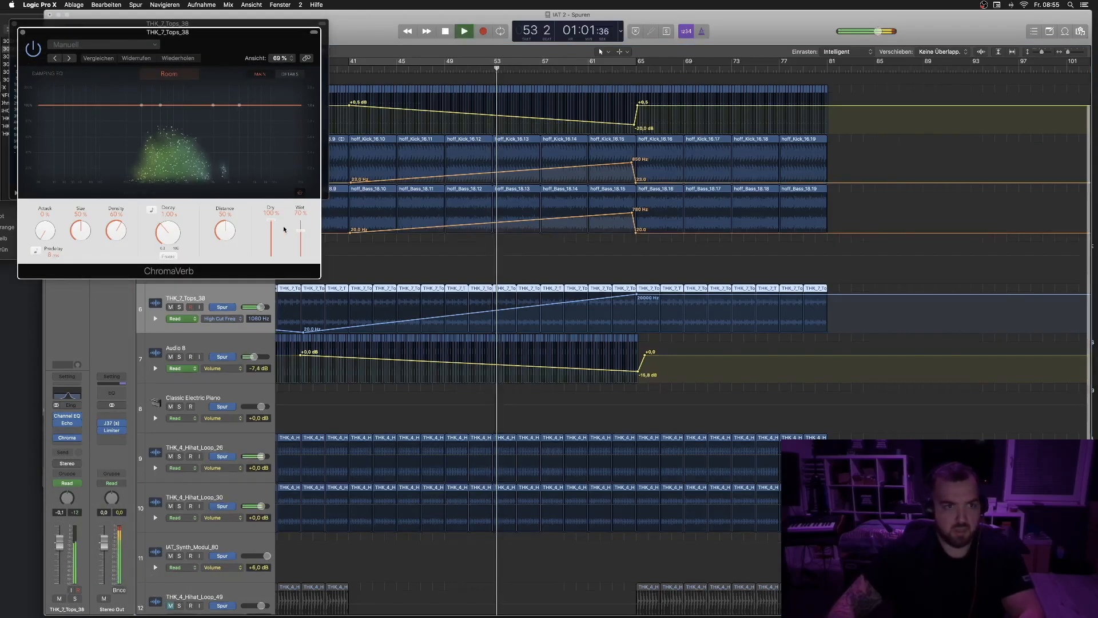
- Set the ChromaVerb decay to 3.00 s, reshape its EQ curve to cut the lows, and set Wet to 0%
drag(164, 231, 162, 211)
drag(141, 105, 158, 140)
drag(298, 235, 300, 237)
mouse_move(154, 139)
mouse_down()
mouse_move(138, 140)
mouse_move(162, 140)
mouse_up()
drag(239, 105, 217, 101)
drag(162, 141, 132, 142)
mouse_move(302, 229)
mouse_down()
mouse_move(304, 219)
mouse_move(304, 240)
mouse_up()
drag(165, 236, 231, 228)
drag(306, 244, 305, 246)
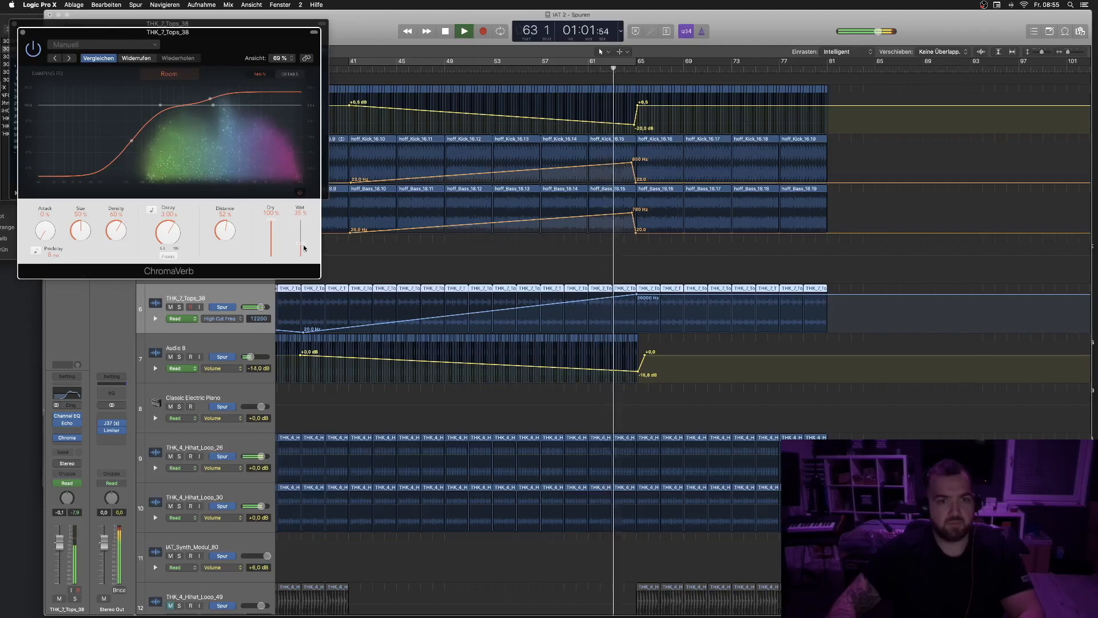
drag(304, 250, 300, 278)
- Raise the Tops fader to about 2.7 dB and switch the track to Touch on the ChromaVerb Wet parameter, playing from bar 45
mouse_move(60, 540)
mouse_down()
mouse_move(64, 516)
mouse_move(70, 523)
mouse_up()
click(399, 70)
key(space)
click(179, 318)
click(186, 325)
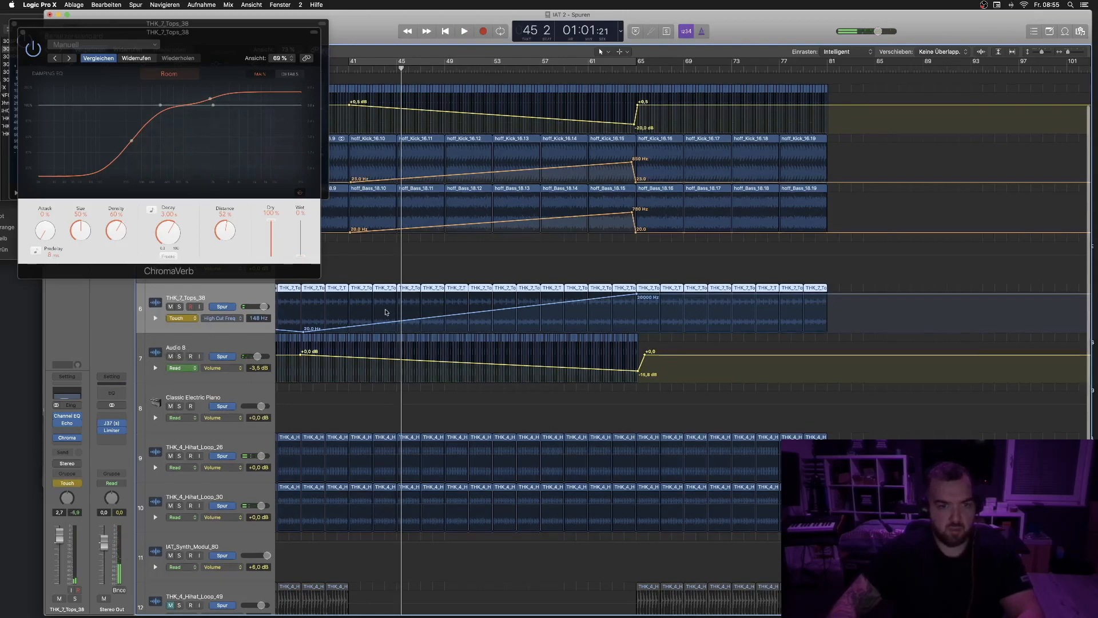
click(300, 255)
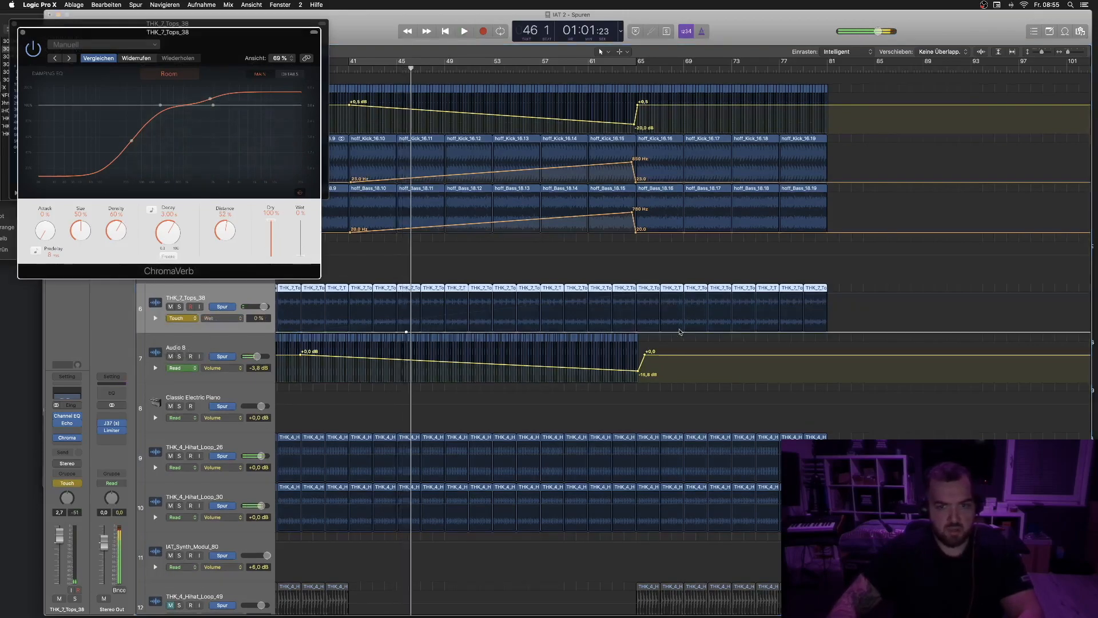
- Shape Tops Wet automation rising from 0% at bar 45 to a 44% peak near bar 59 and back to 0% at bar 65
click(635, 332)
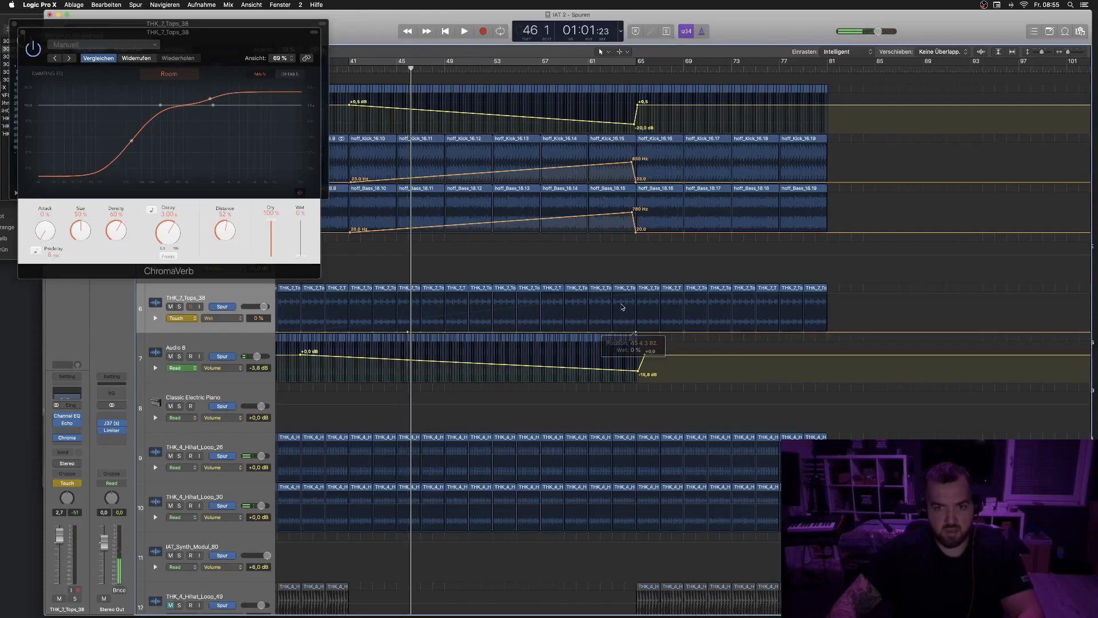
drag(622, 335, 632, 294)
key(space)
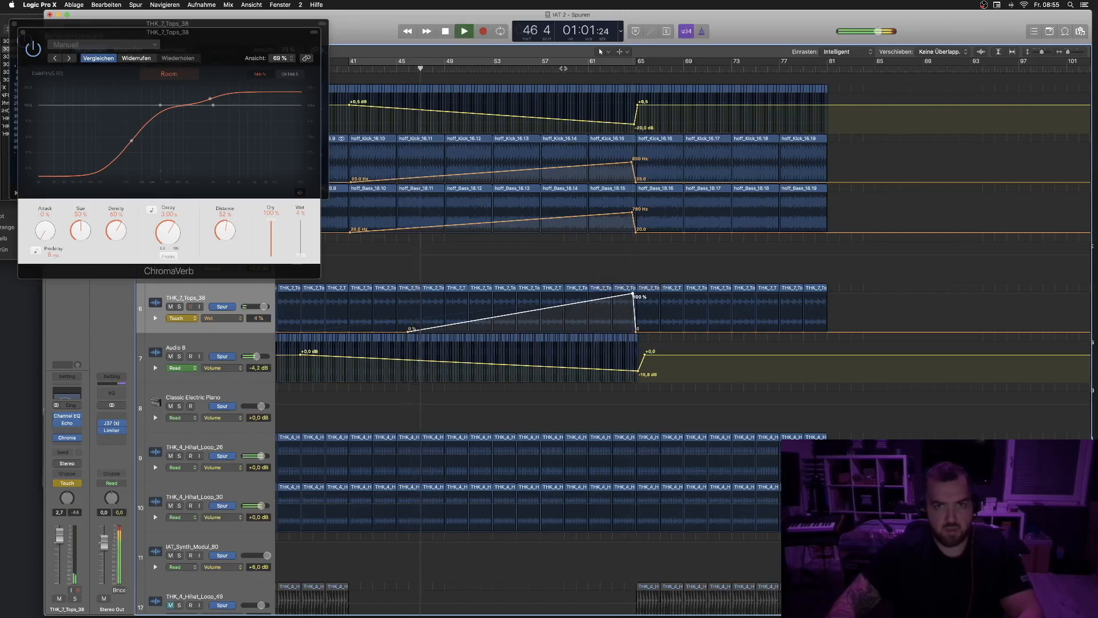
drag(624, 294, 569, 299)
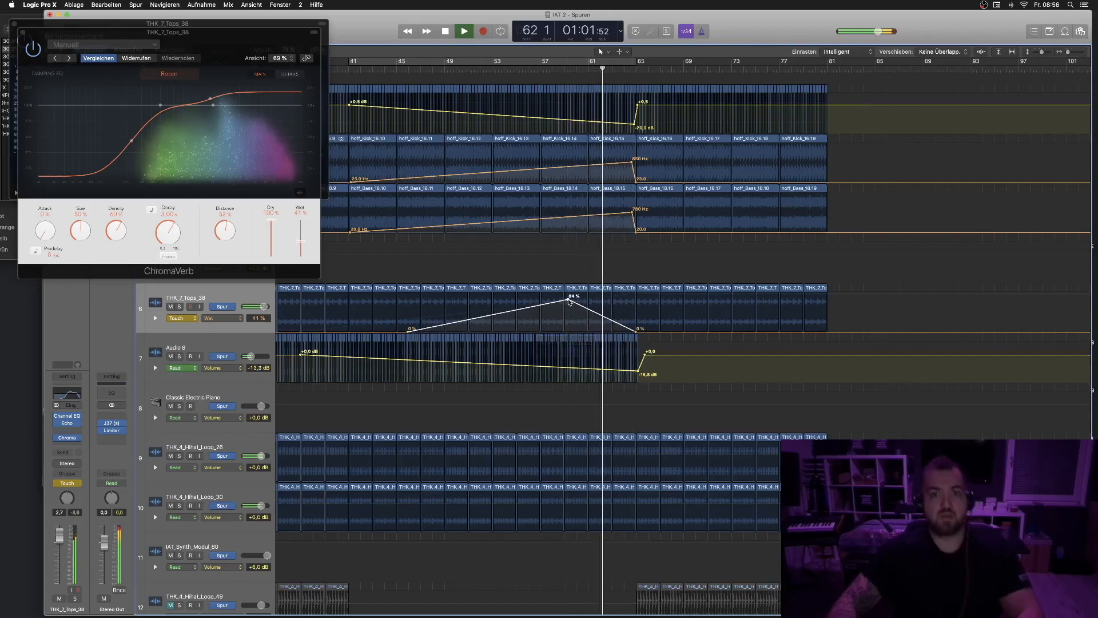
key(space)
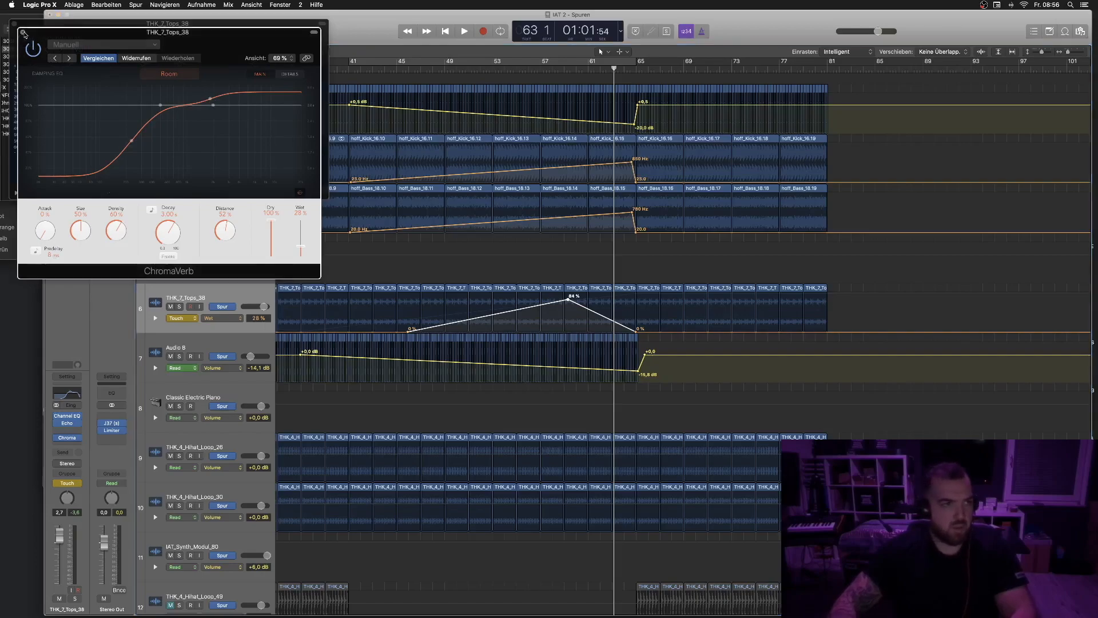
- Close the ChromaVerb window and play the arrangement from bar 49
click(24, 33)
click(15, 25)
key(space)
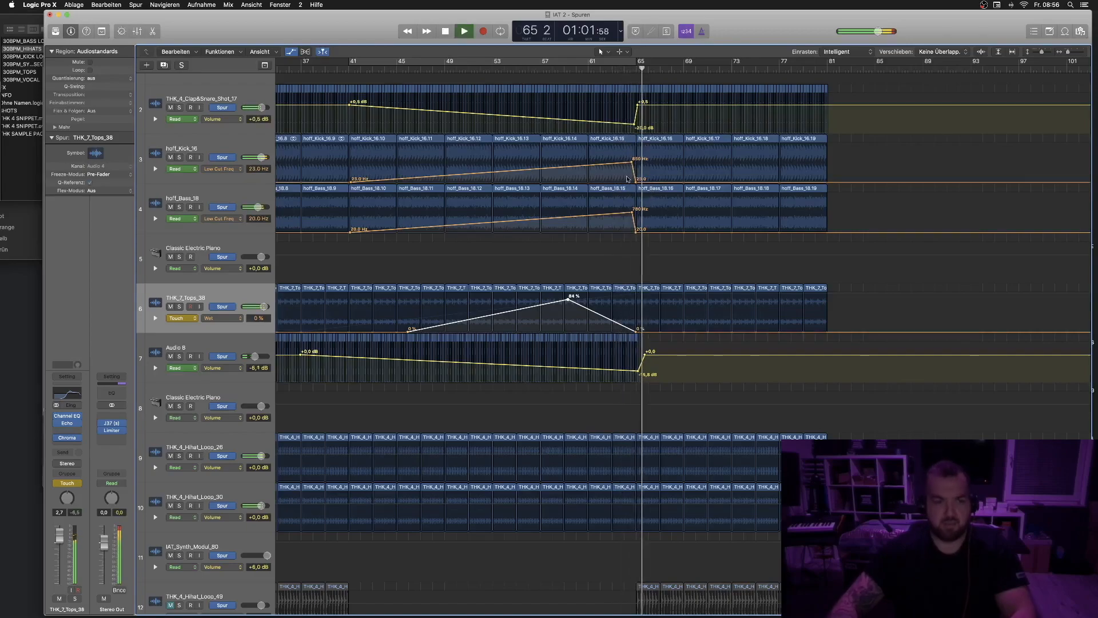
click(441, 69)
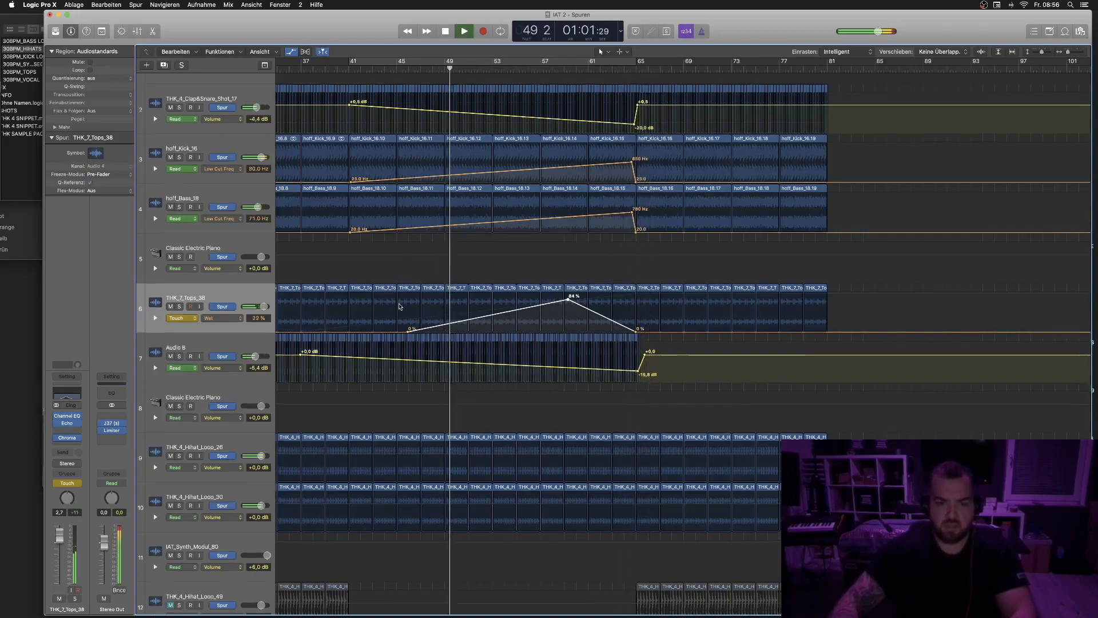
scroll(262, 452, down, 1)
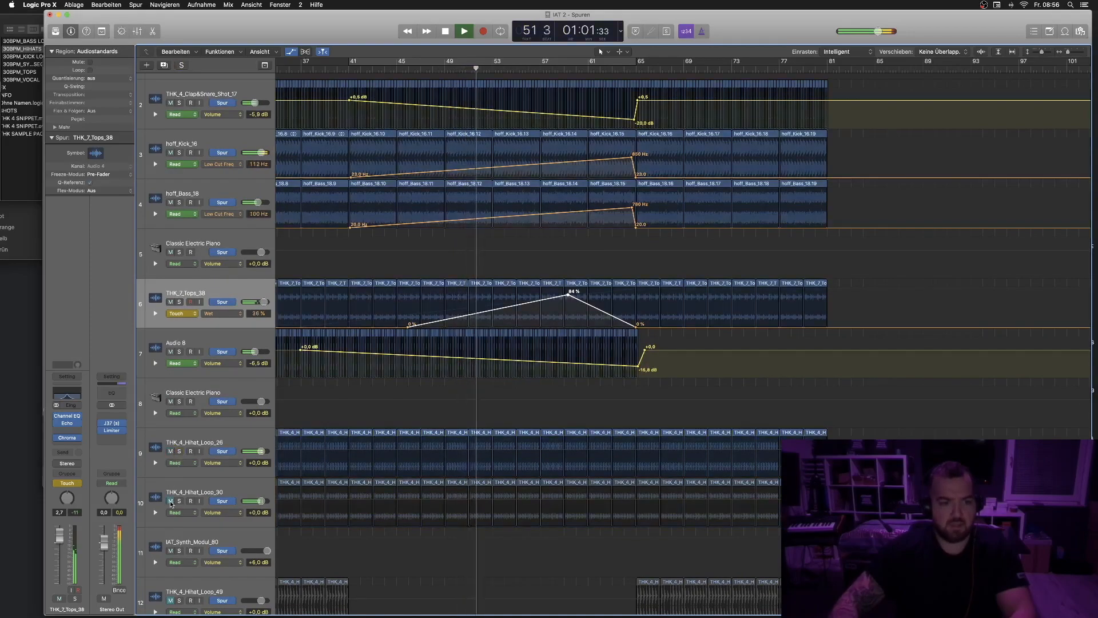
key(space)
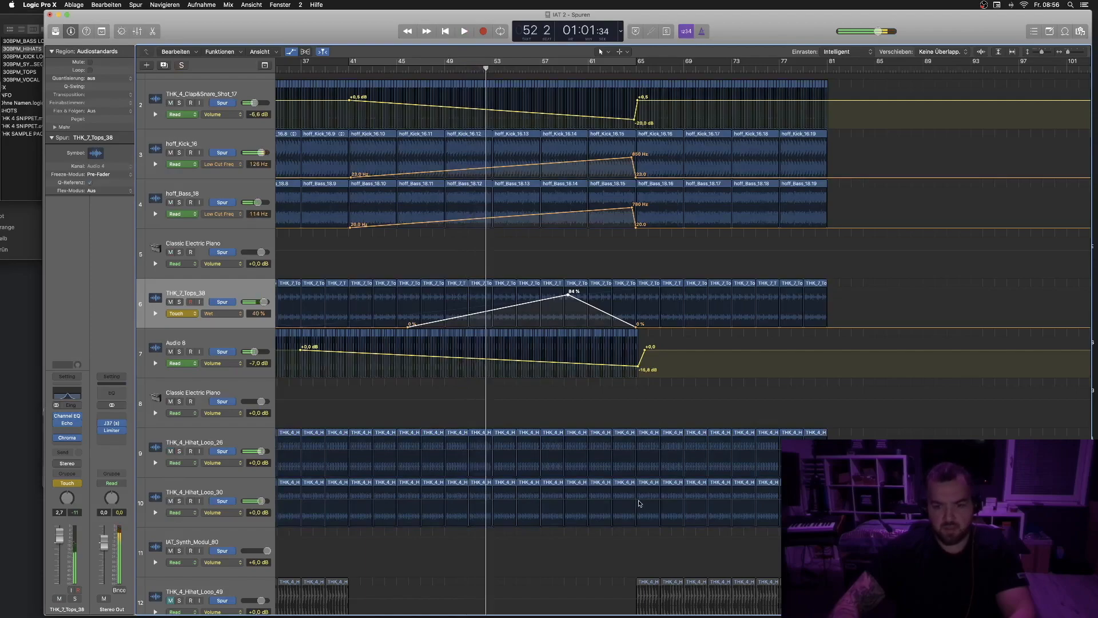
- Add volume fades on Hihat_Loop_30 and Hihat_Loop_26 that drop from 0 dB down just before bar 65
click(640, 503)
click(637, 501)
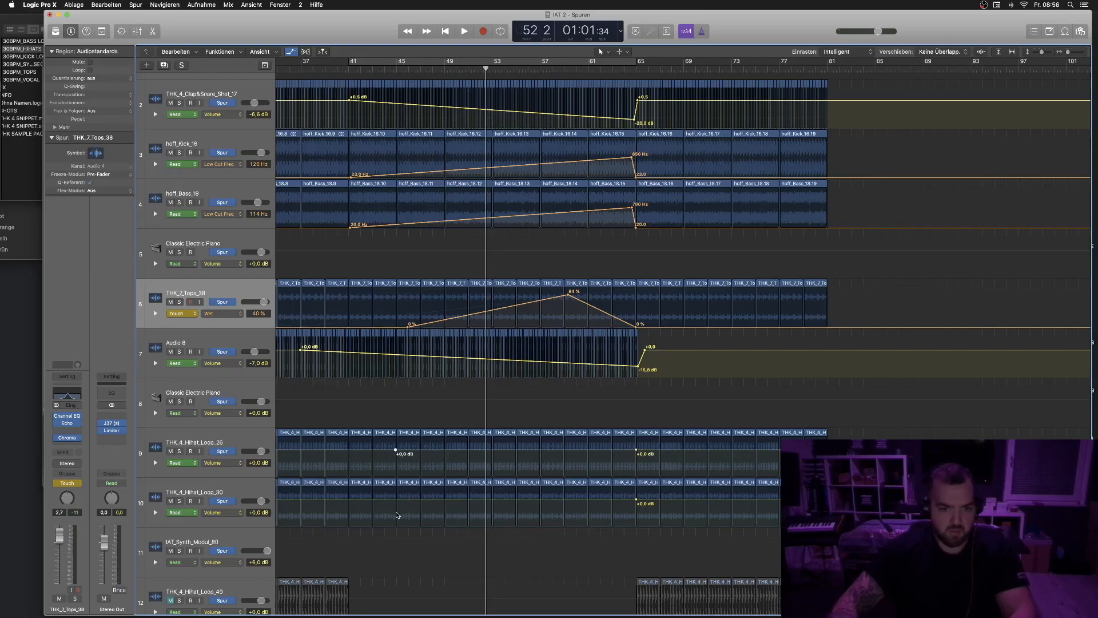
drag(625, 502, 625, 525)
key(space)
drag(625, 452, 625, 476)
scroll(625, 480, down, 1)
scroll(624, 479, down, 3)
- Add a volume fade-in on Hihat_Loop_50 rising from a low point just after bar 41 to 0 dB at bar 65
click(171, 567)
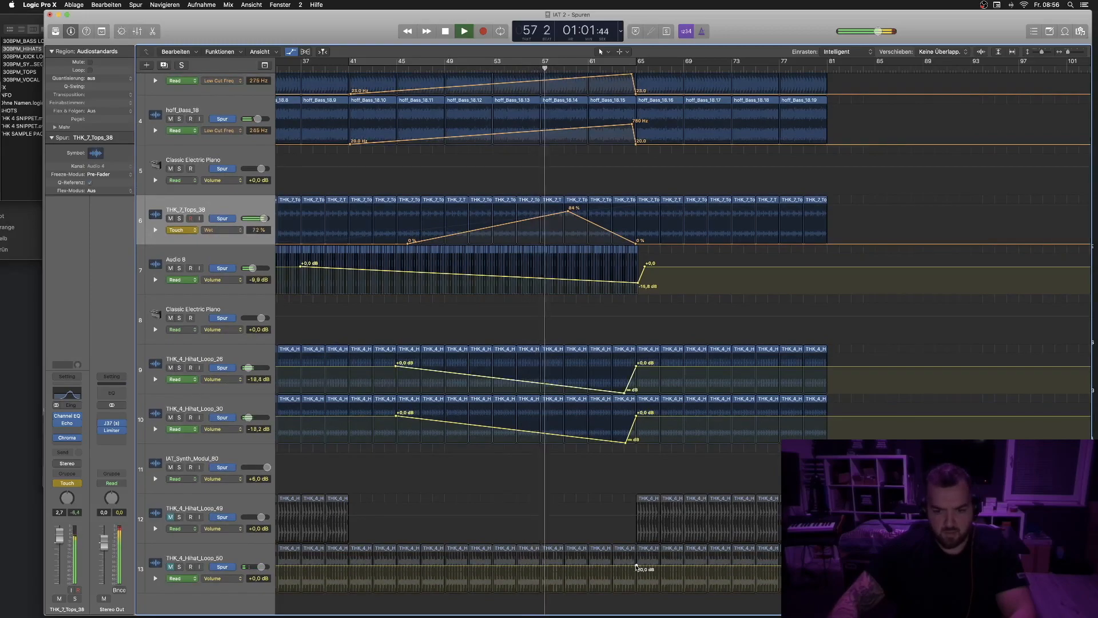
click(350, 566)
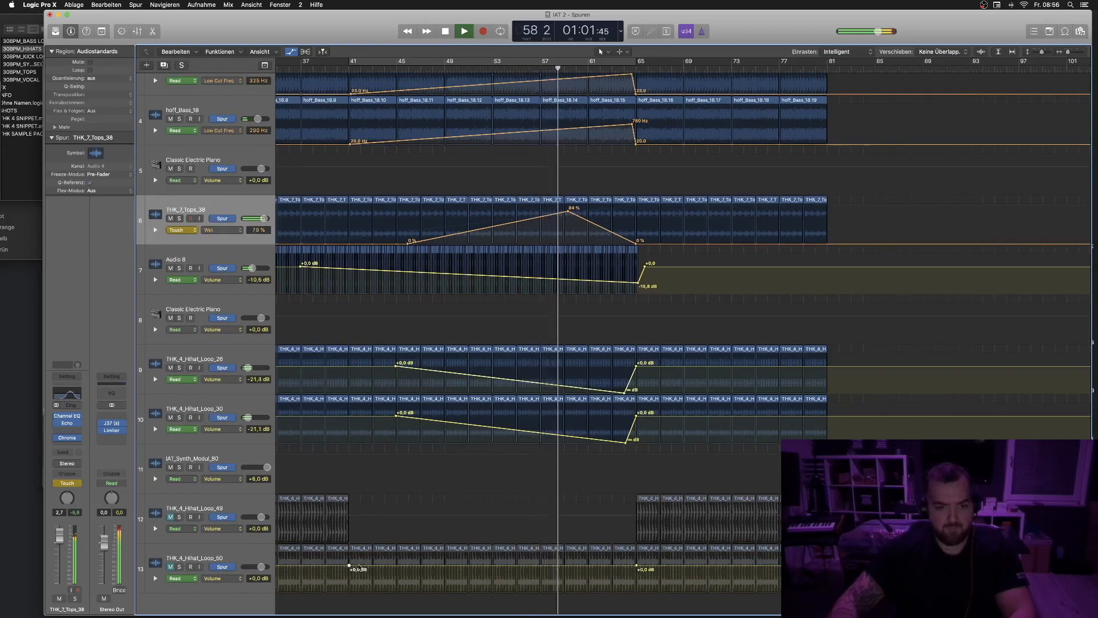
drag(359, 566, 359, 591)
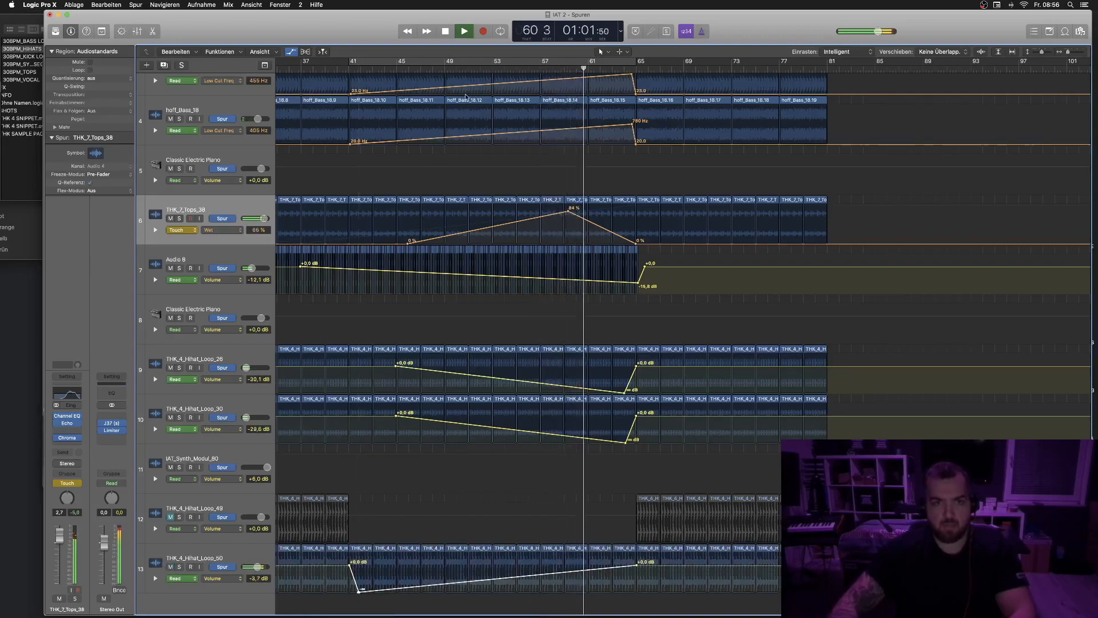
- Move the Hihat_Loop_26 and Hihat_Loop_30 fade end points onto bar 65 and zoom the tracks out
click(462, 65)
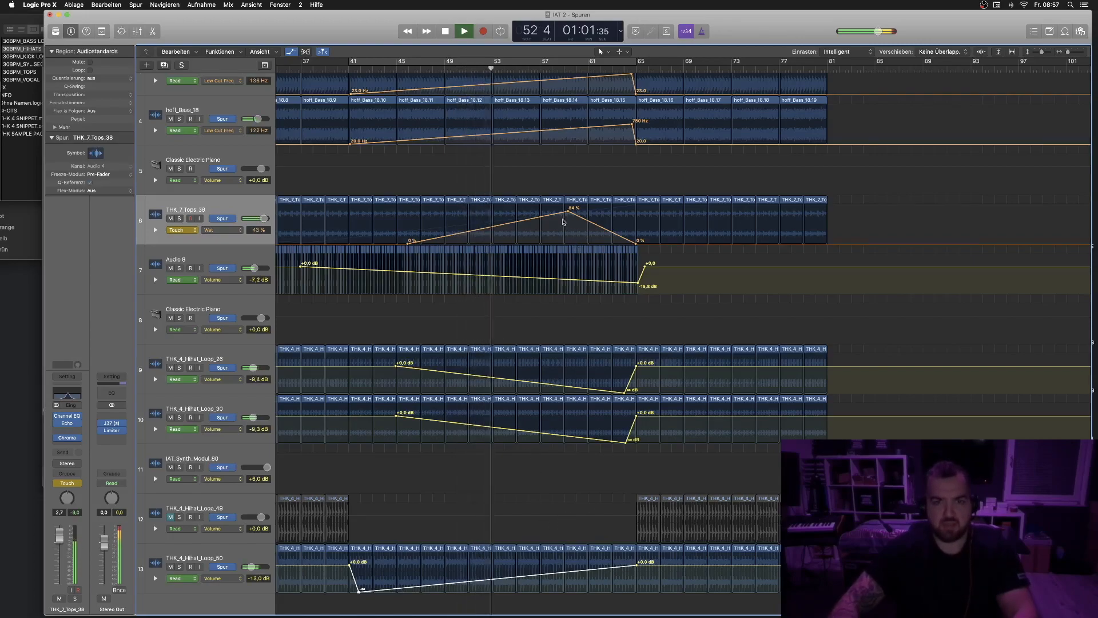
drag(625, 392, 636, 385)
drag(628, 446, 636, 444)
key(super+Up)
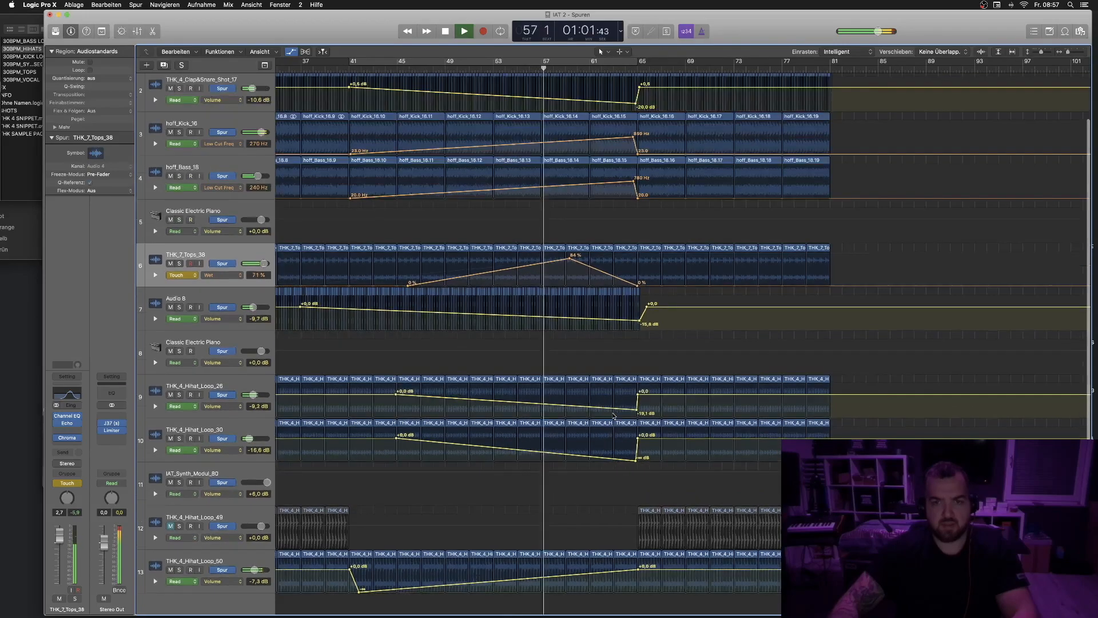
key(super+Up)
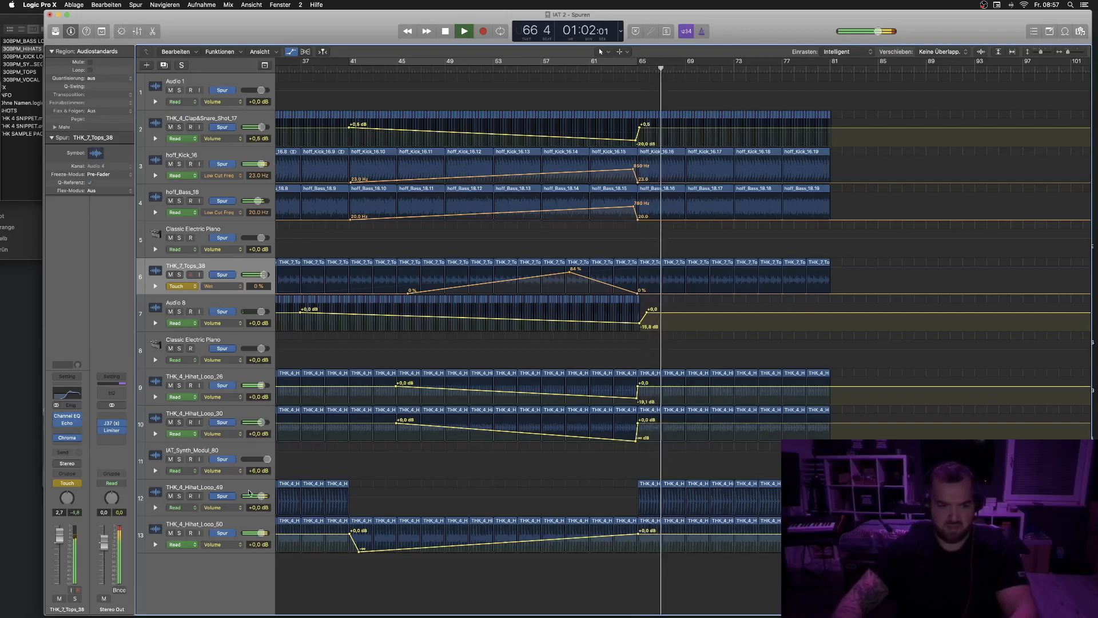
- Select Hihat_Loop_49, lower its fader to -1.5 dB and play from bar 57
click(228, 492)
drag(59, 543, 59, 548)
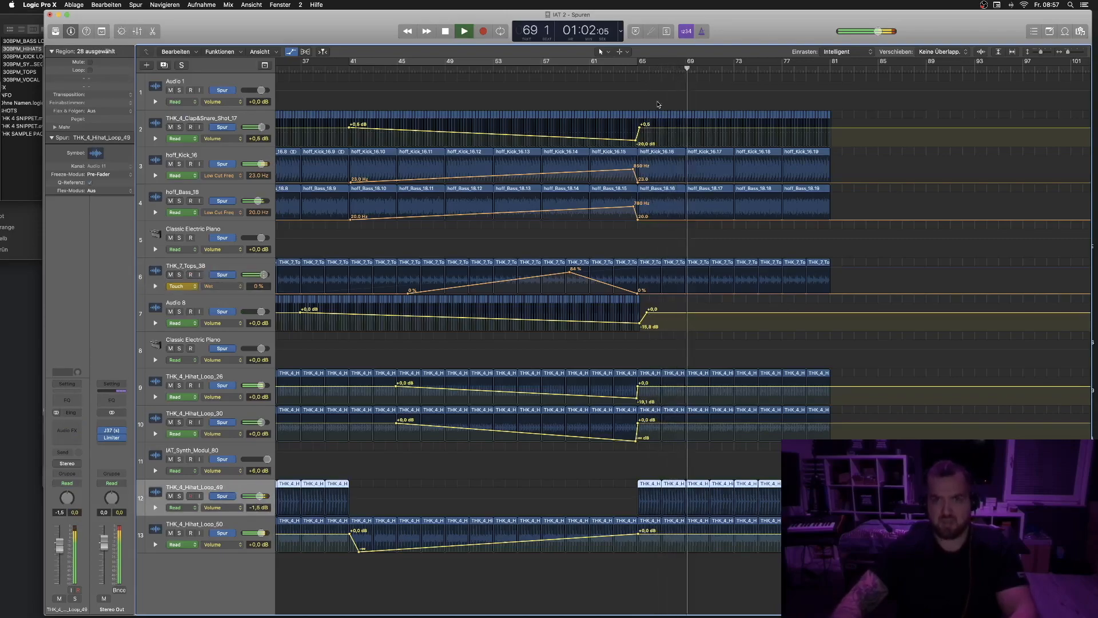
click(544, 71)
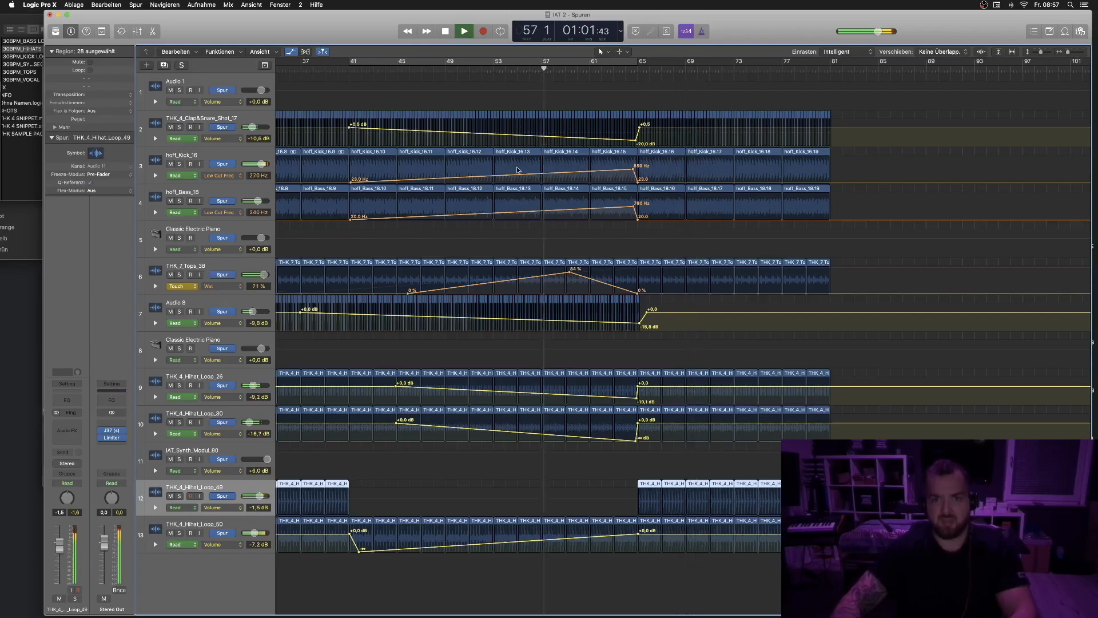
- Select THK_7_Tops_38 and open its Echo plugin to automate the Echo Wet parameter
click(205, 262)
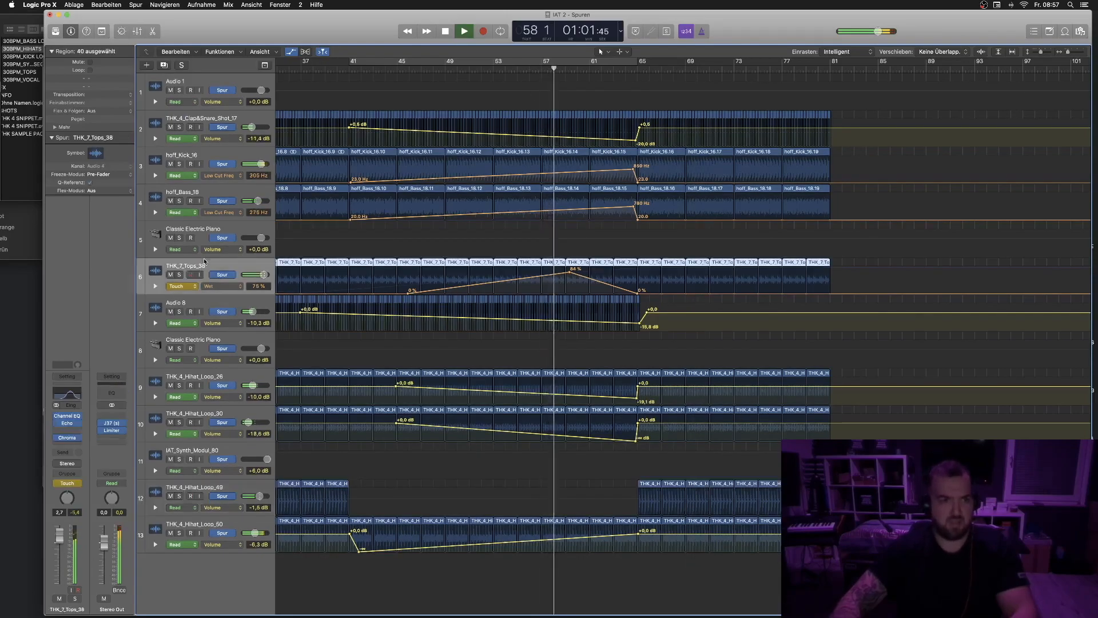
click(64, 424)
mouse_move(155, 136)
mouse_down()
mouse_move(159, 113)
mouse_move(161, 135)
mouse_up()
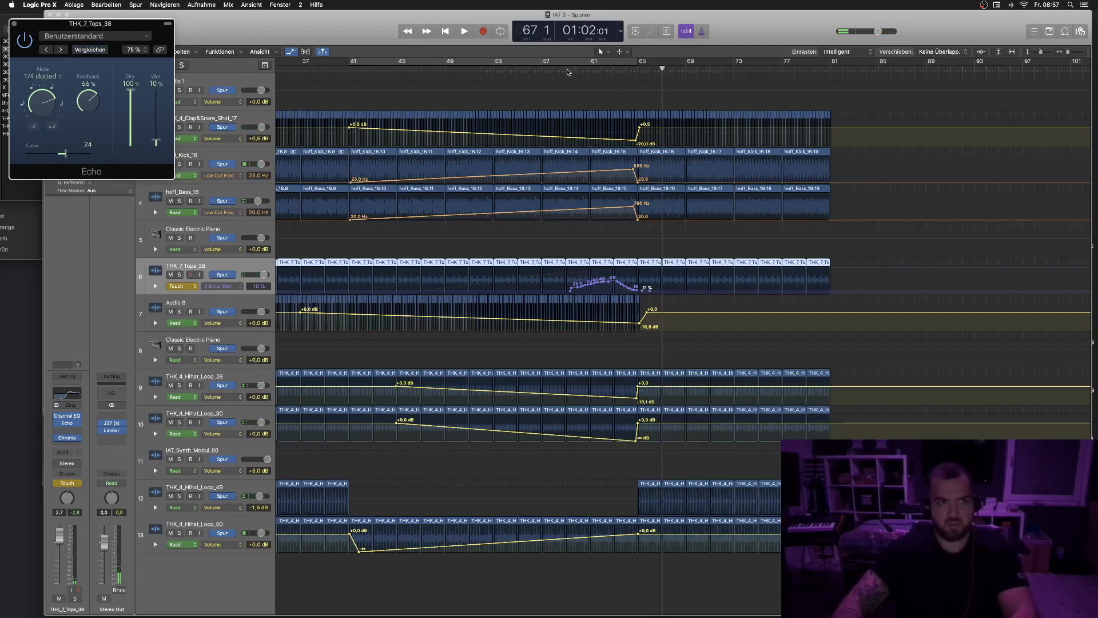
- Move the start of the Echo Wet automation ramp on THK_7_Tops_38 back to about bar 49
click(590, 73)
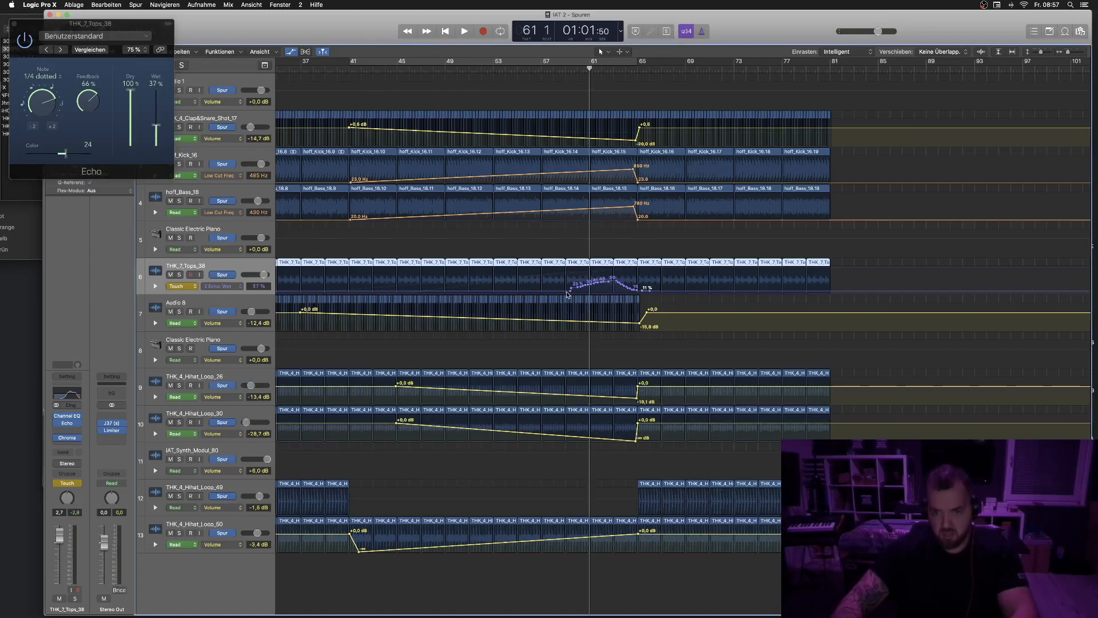
drag(571, 295, 501, 290)
- Play back, lower Audio 8's volume automation point at bar 65 and restart from bar 45
key(space)
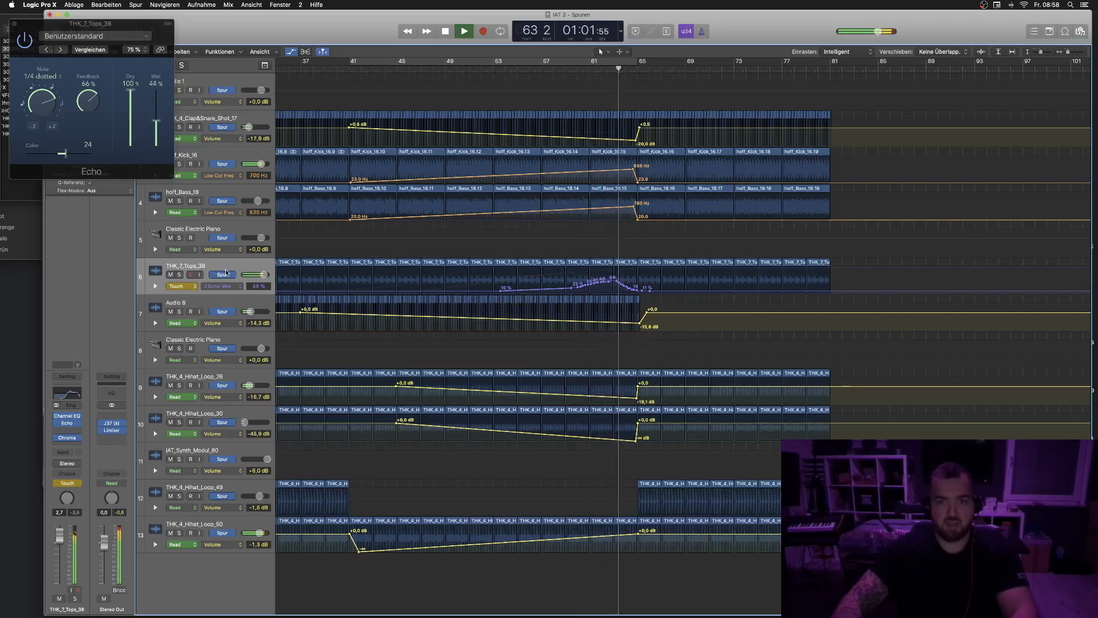
drag(639, 326, 637, 328)
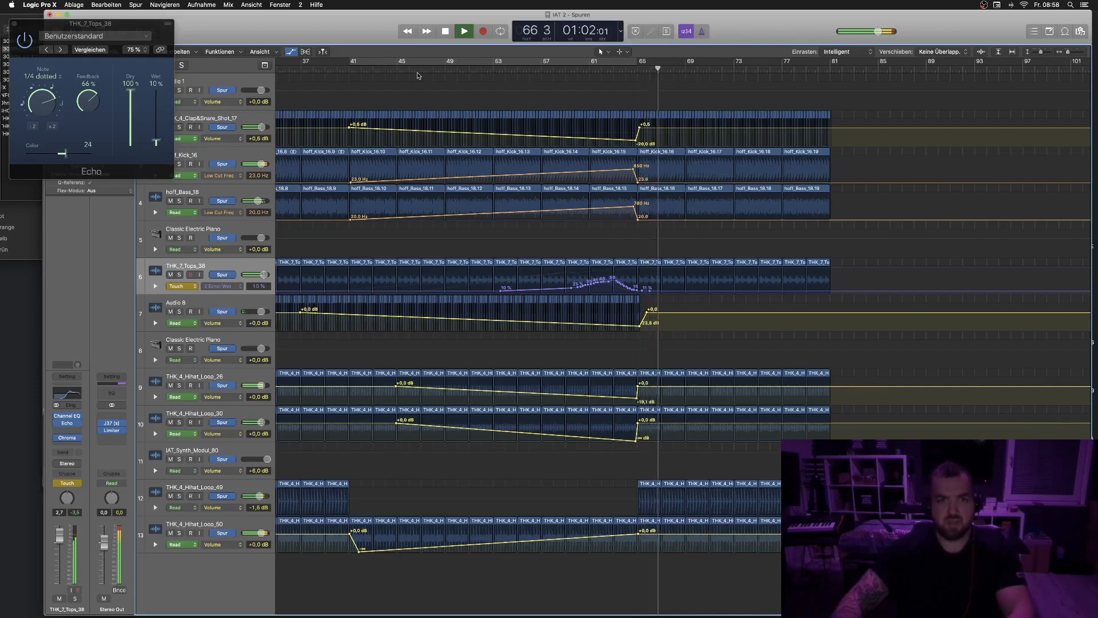
click(397, 70)
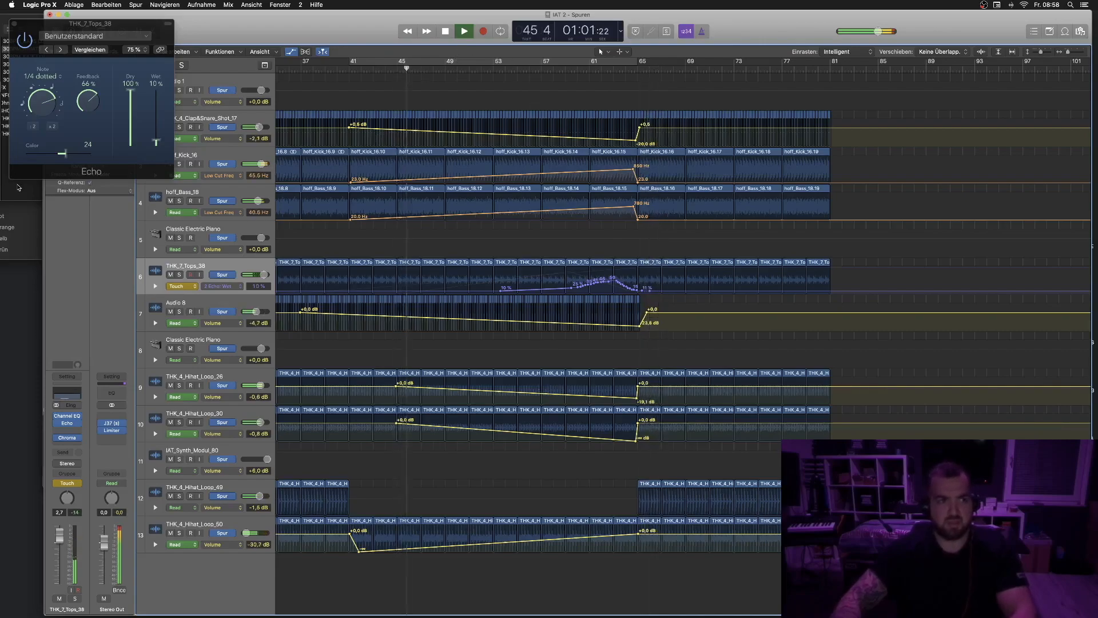
- Browse the FX > HITS sample folder, preview hits, and add THK_4_FX_Hit_03 to a new track at bar 41
click(19, 187)
click(64, 87)
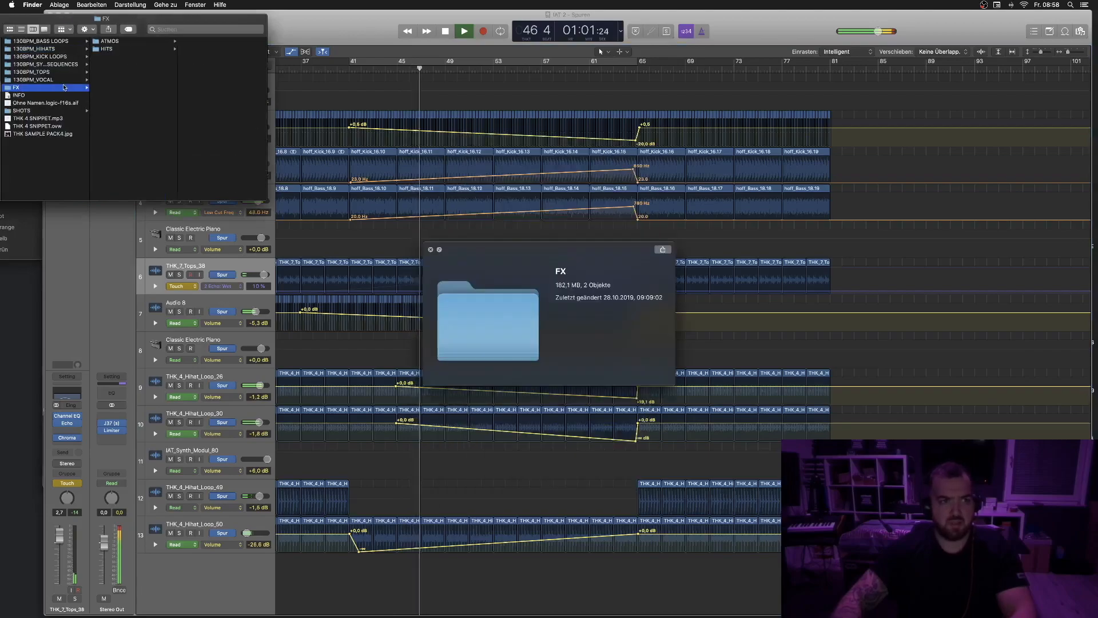
key(Right)
key(Down)
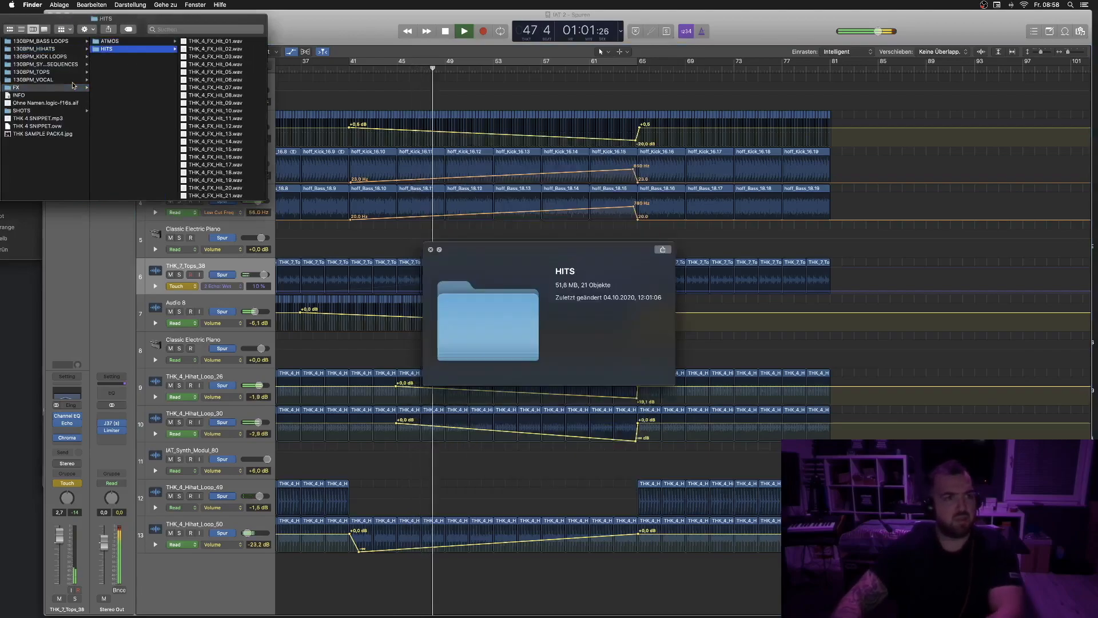
key(Right)
key(Down)
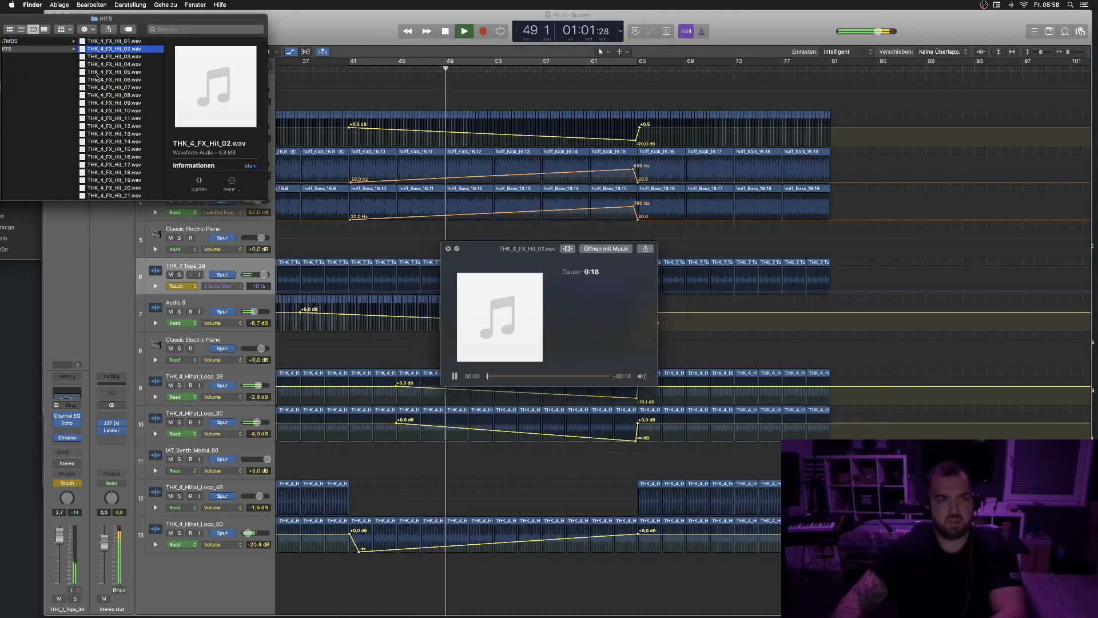
key(Down)
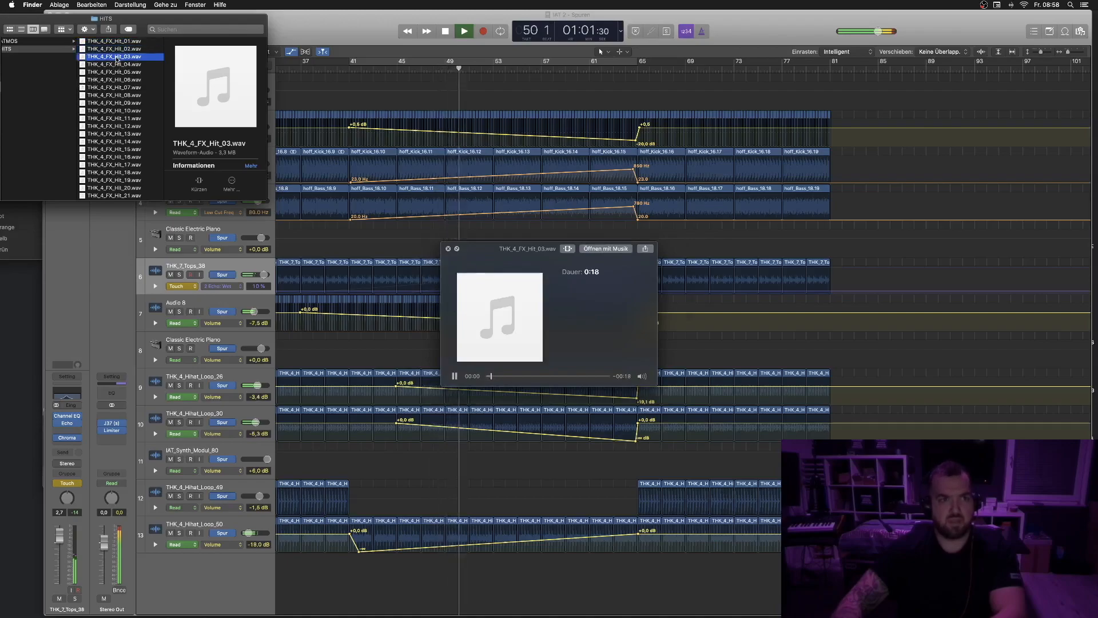
drag(112, 59, 349, 595)
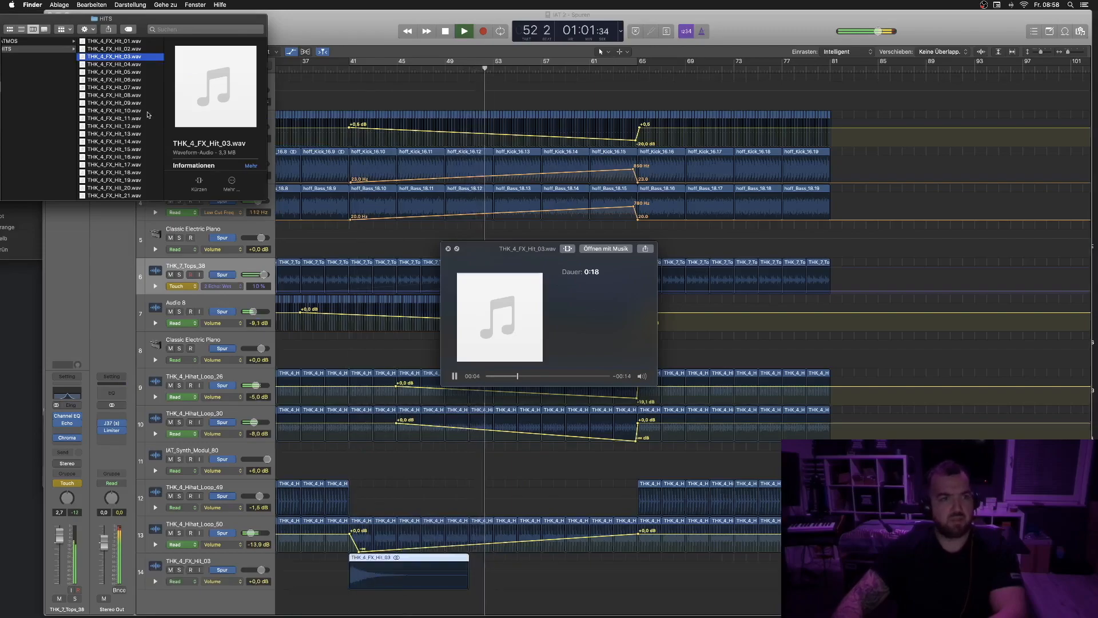
- Preview further hits and add THK_4_FX_Hit_08 to the hits track at about bar 55
key(Down)
key(Down)
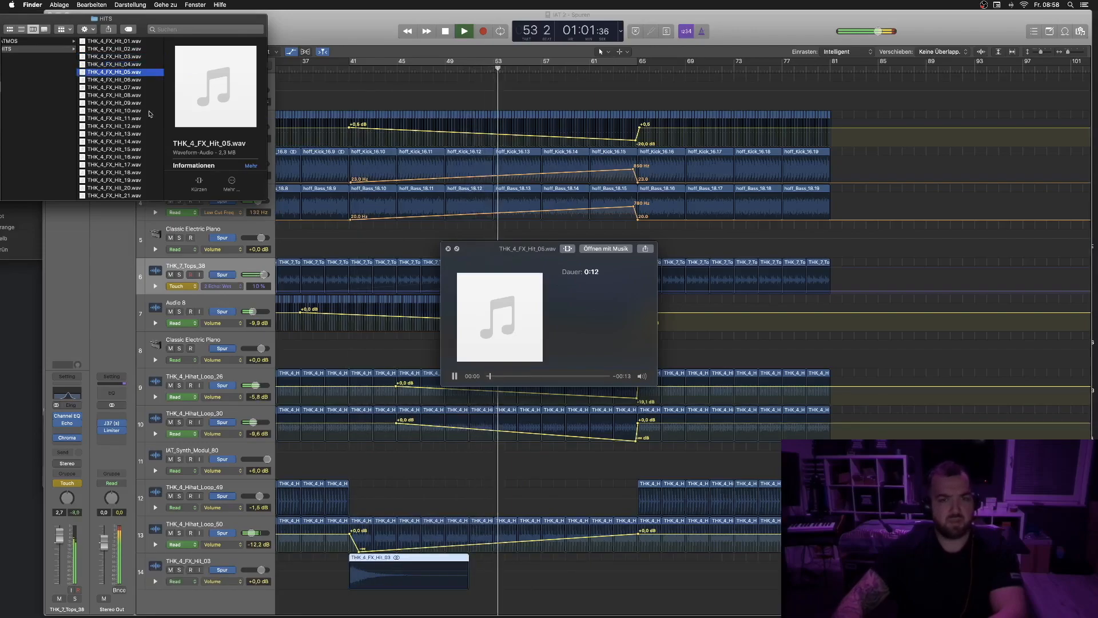
key(Down)
key(Down)
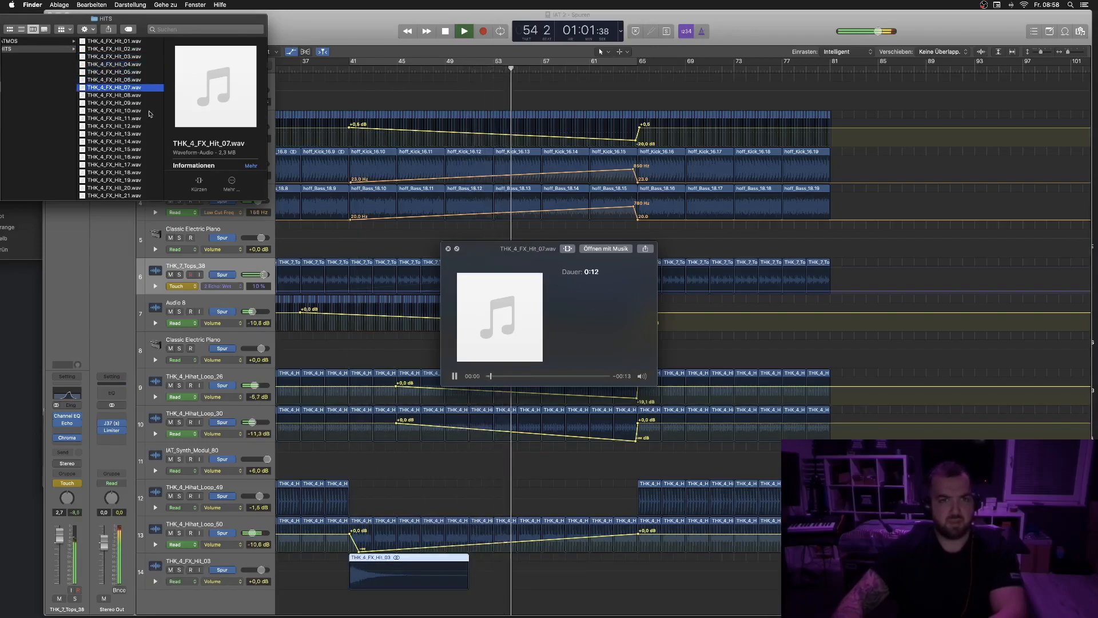
key(Down)
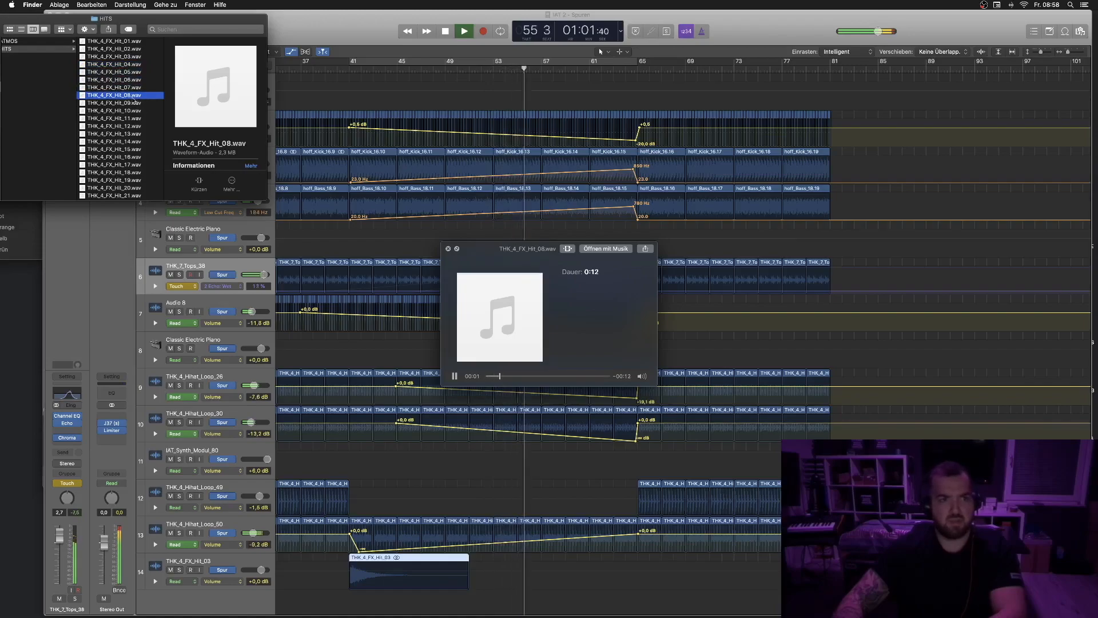
key(Down)
drag(117, 98, 517, 586)
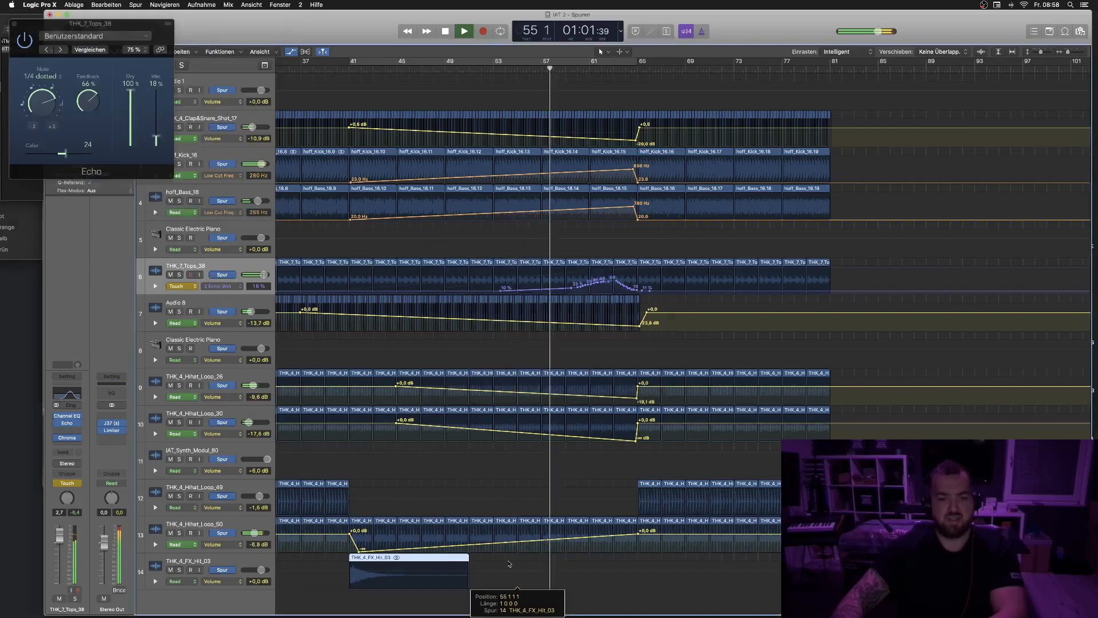
- Preview more hits and add THK_4_FX_Hit_09 to the hits track at about bar 62
click(33, 218)
key(Down)
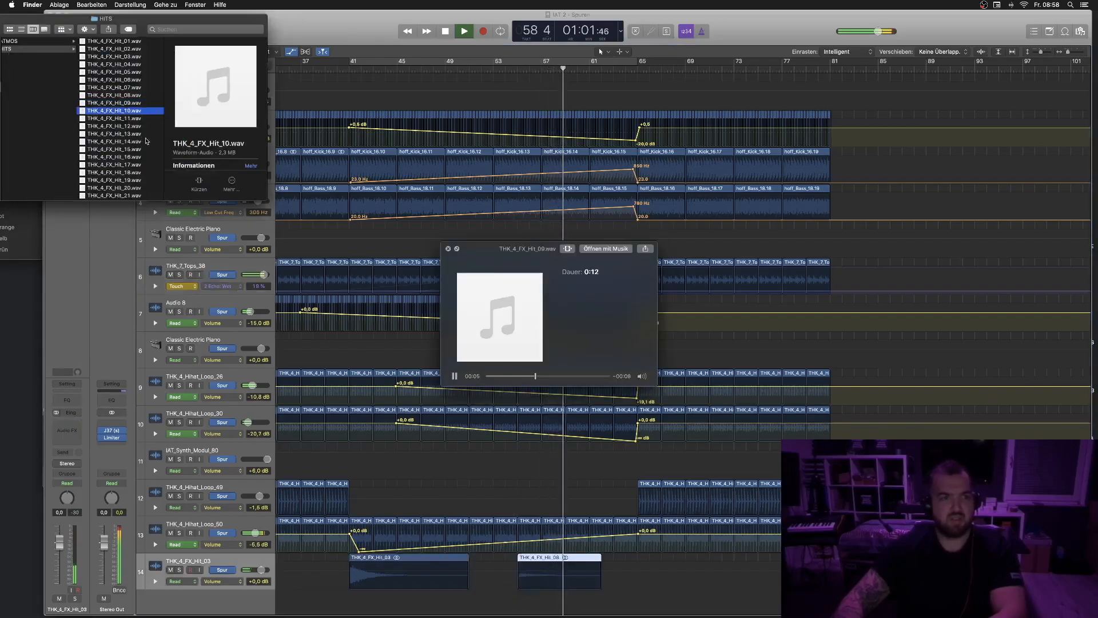
key(Up)
key(Up)
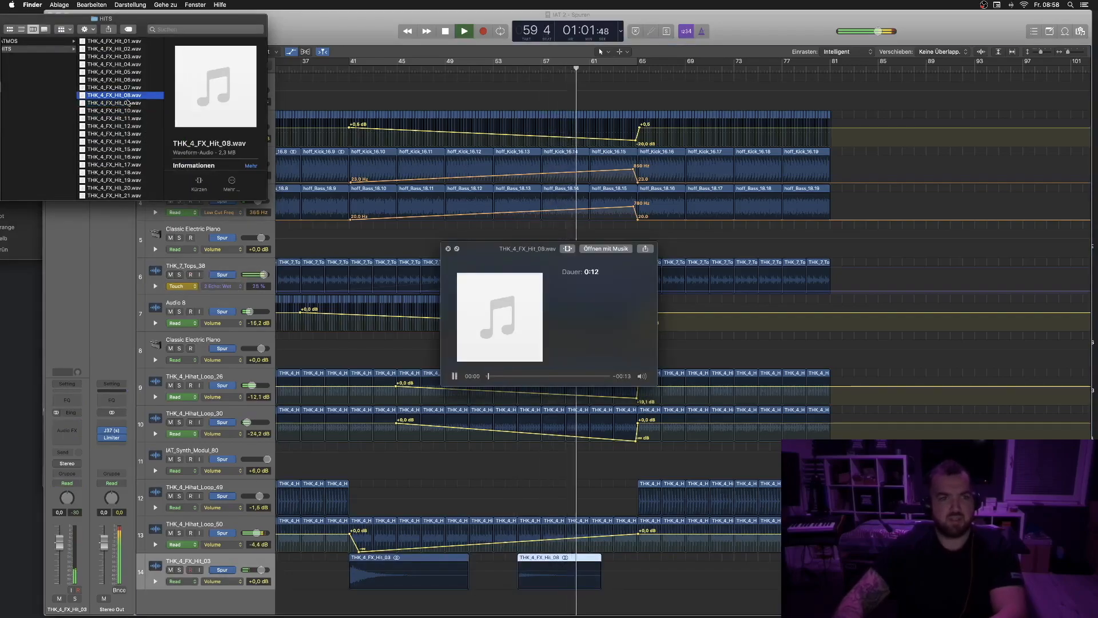
drag(122, 99, 626, 580)
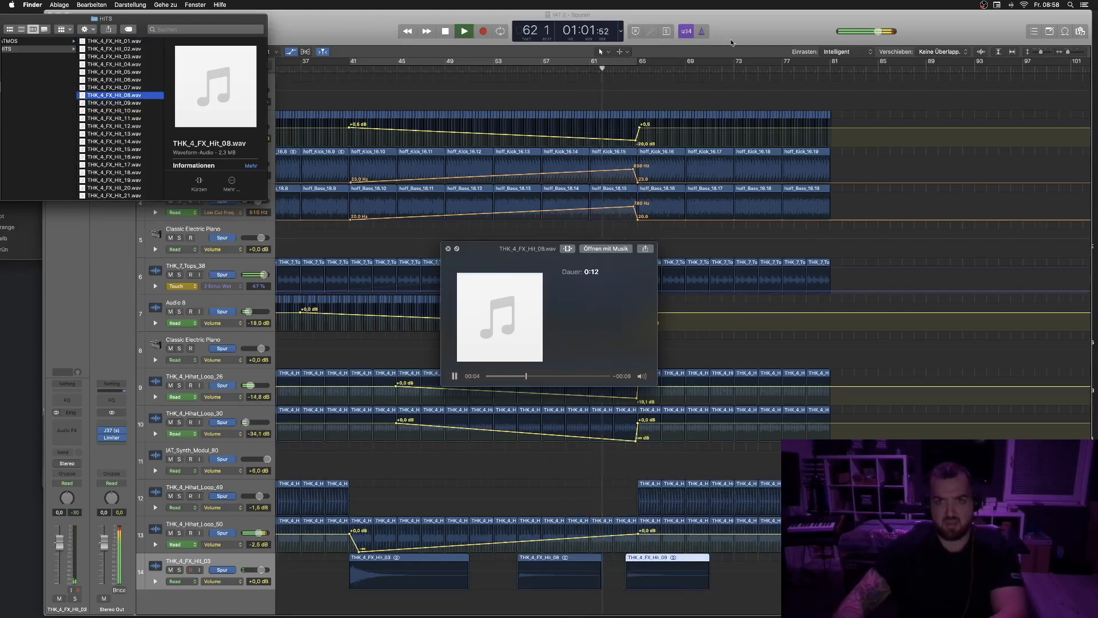
click(732, 40)
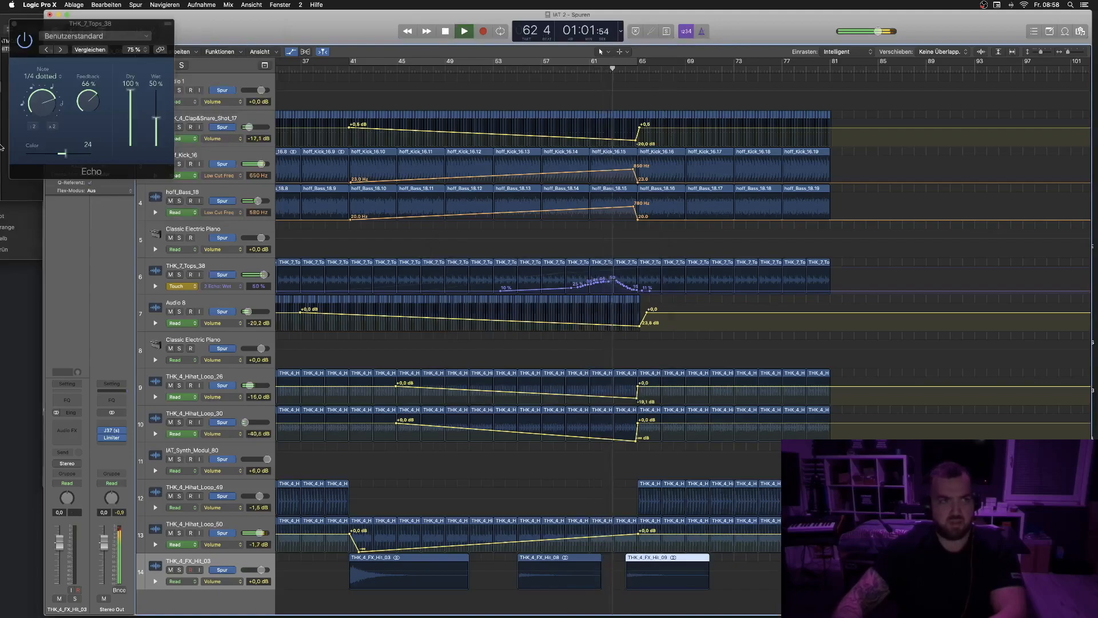
- Play back the arrangement from bar 41
click(9, 201)
key(space)
click(762, 33)
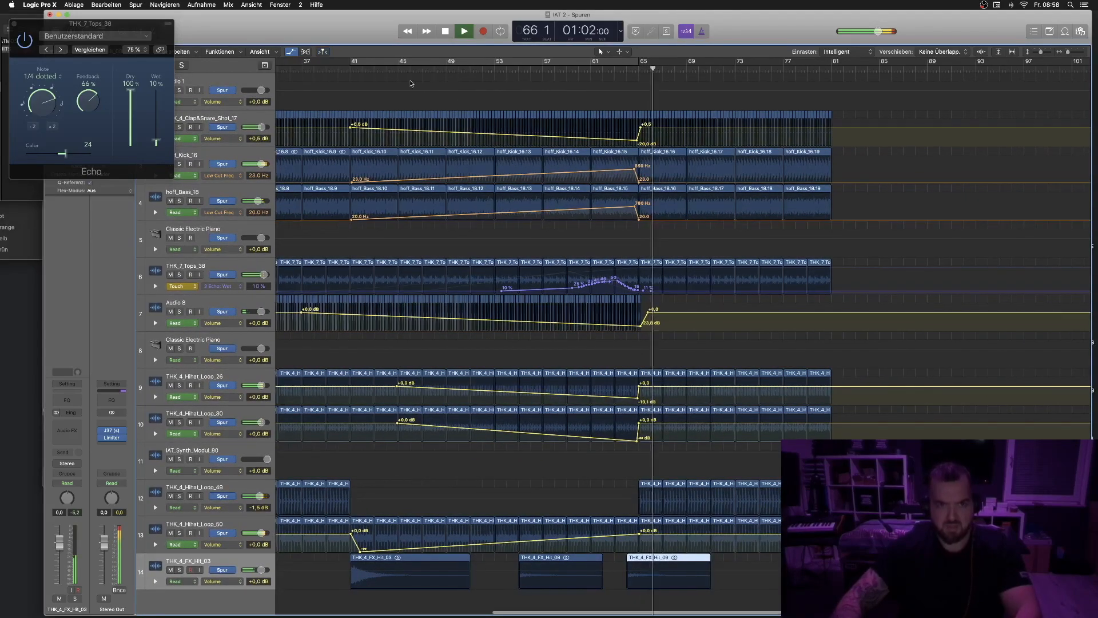
click(350, 70)
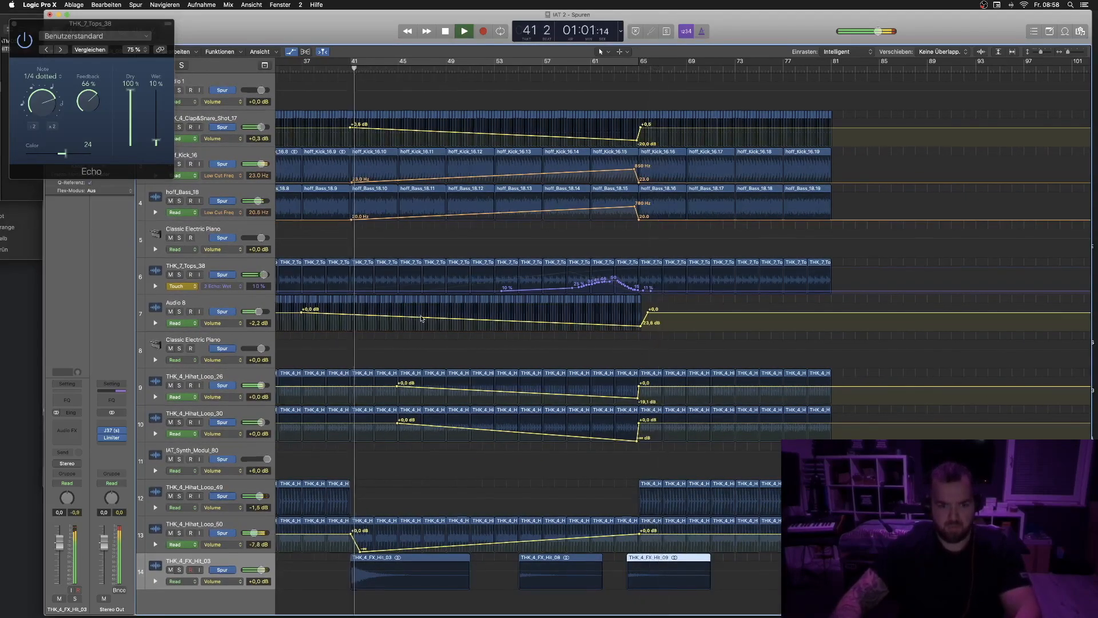
- Create two new audio tracks, move THK_4_FX_Hit_08 onto Audio 13 near bar 49, and nudge THK_4_FX_Hit_09 slightly earlier
double_click(191, 604)
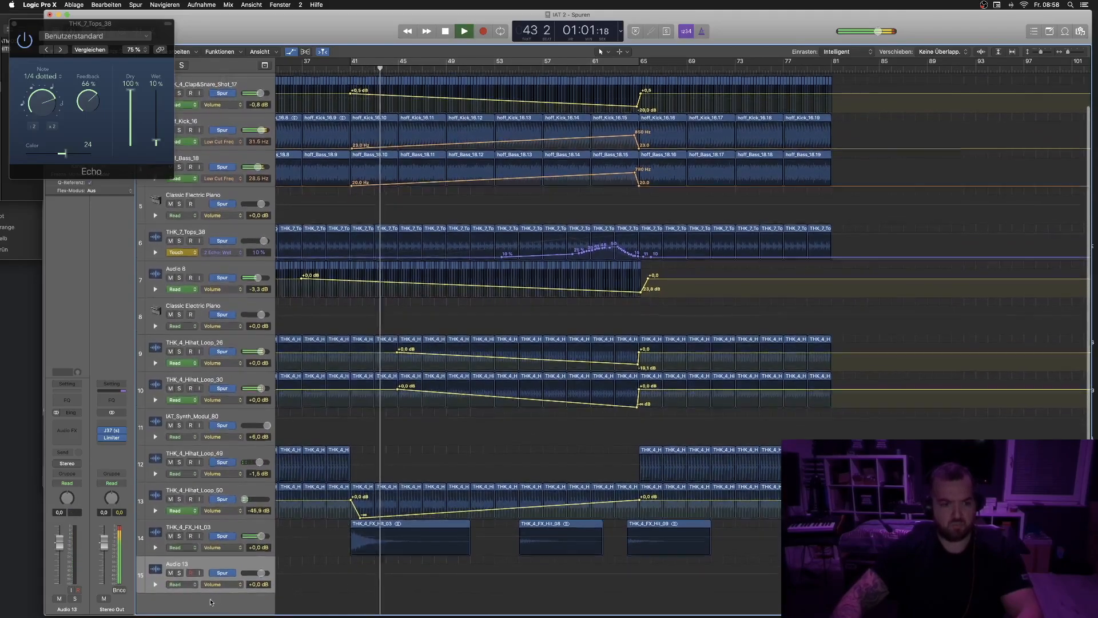
key(alt+super+n)
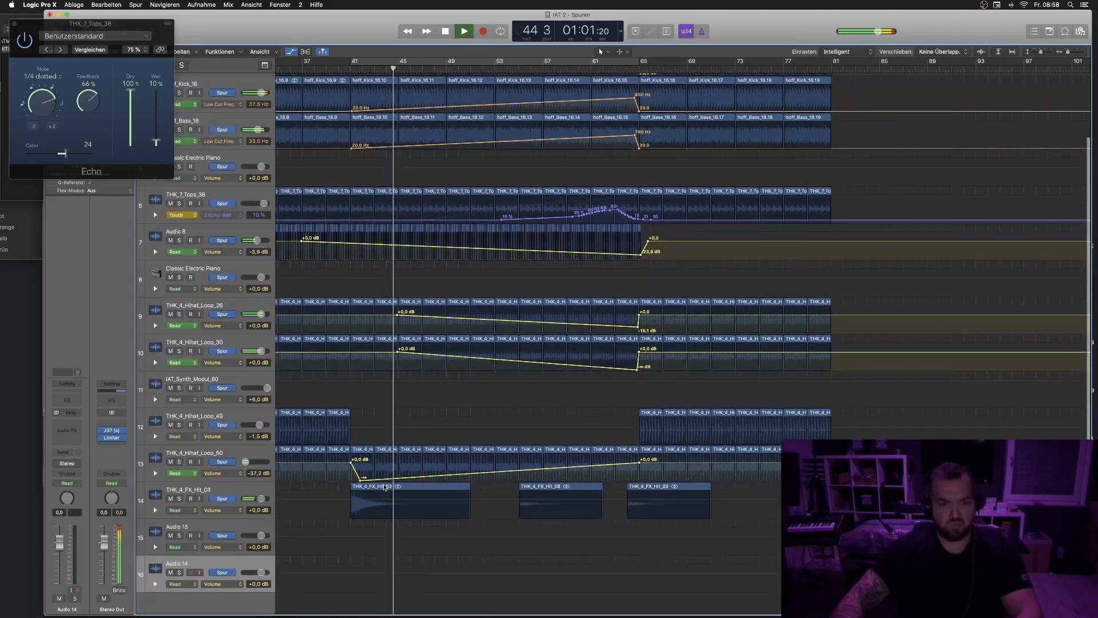
drag(538, 489, 466, 536)
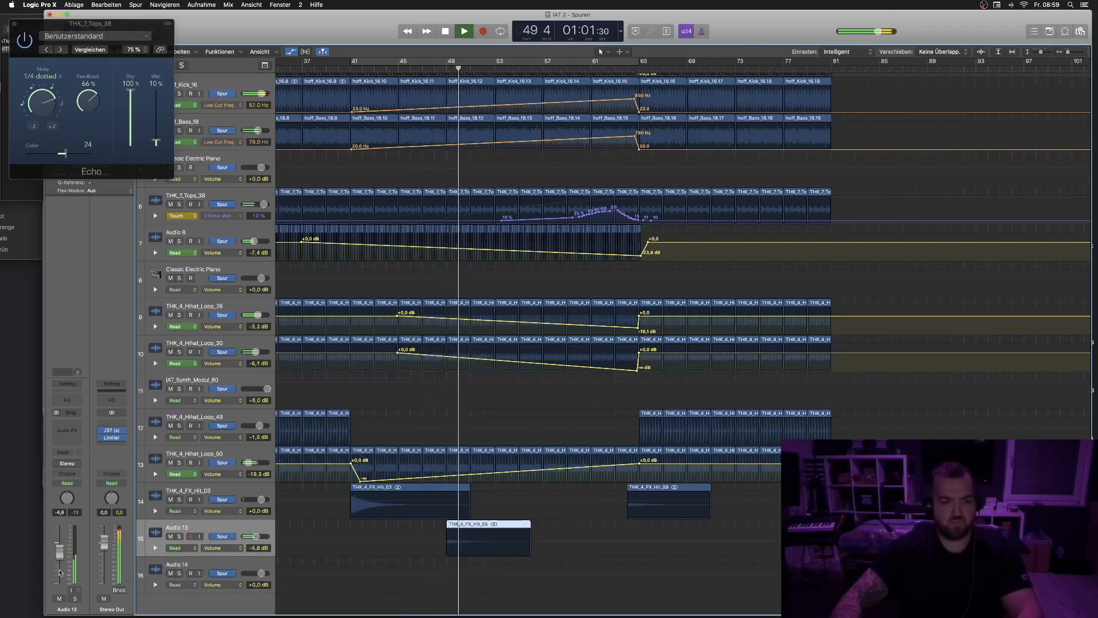
drag(637, 497, 624, 497)
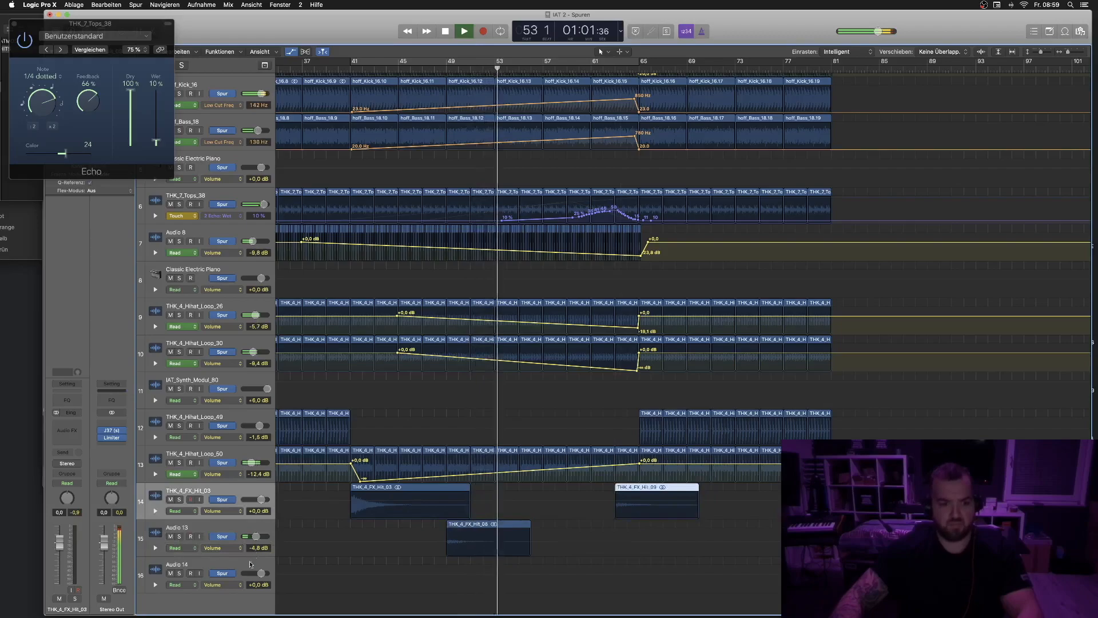
- Copy THK_4_FX_Hit_03 onto Audio 14 at about bar 57 and lower that track's fader
drag(392, 486, 573, 561)
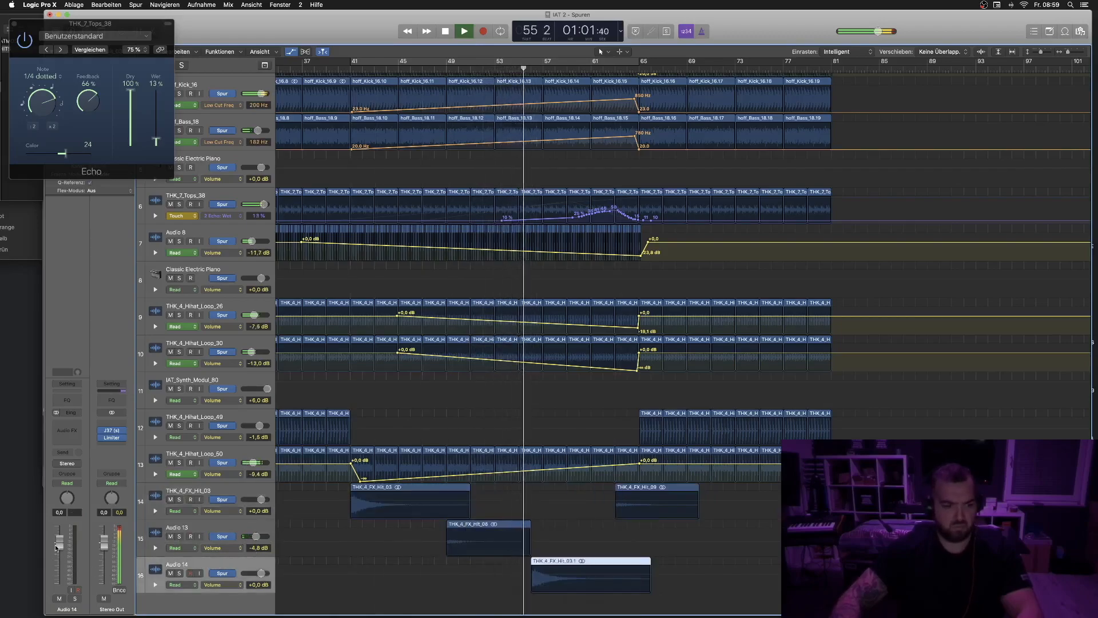
drag(59, 567, 60, 562)
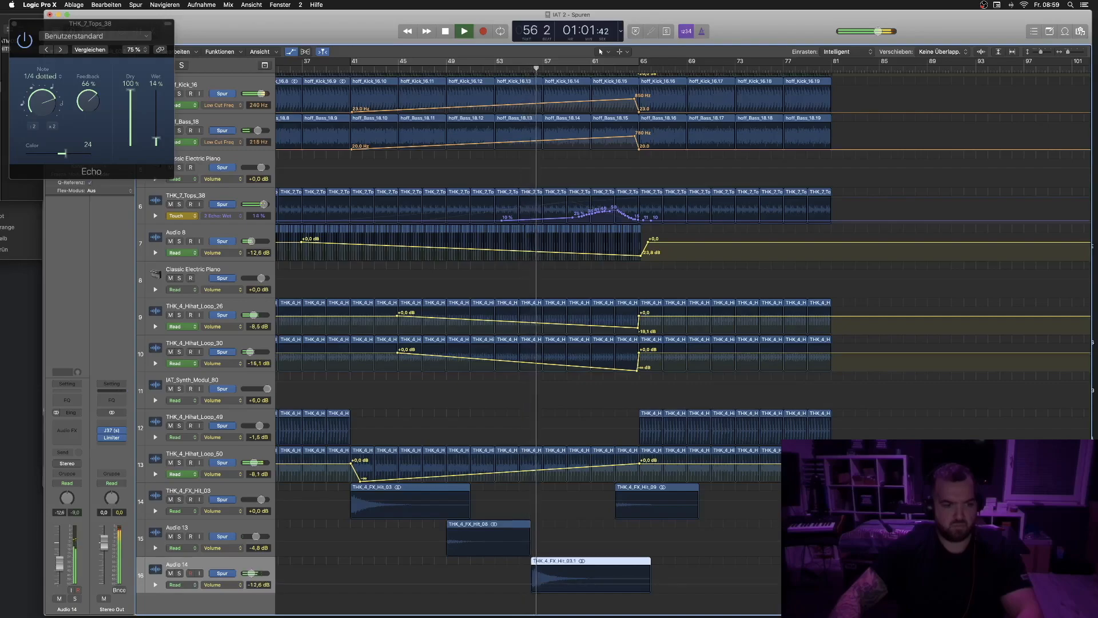
- Zoom the tracks and hide the automation lanes to review the region layout
key(super+Up)
key(super+Up)
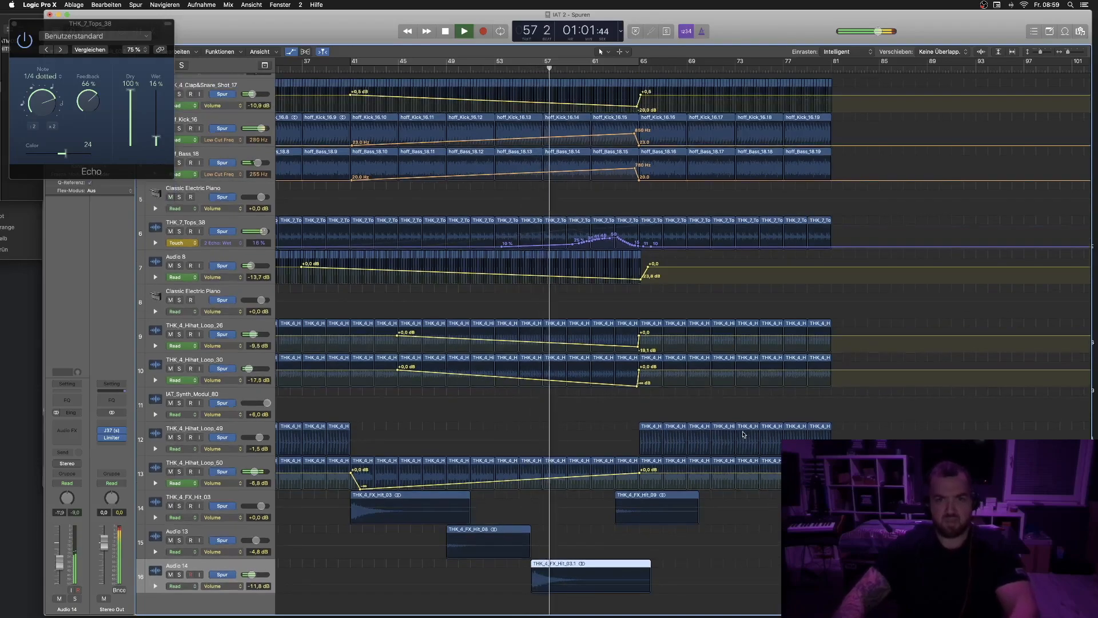
key(a)
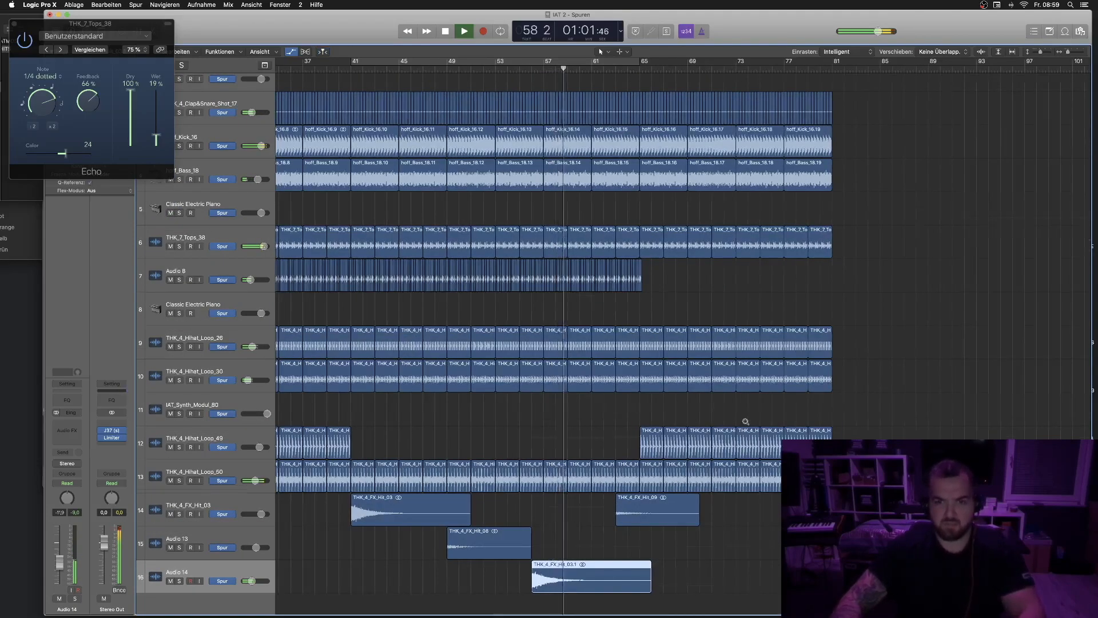
key(a)
key(a)
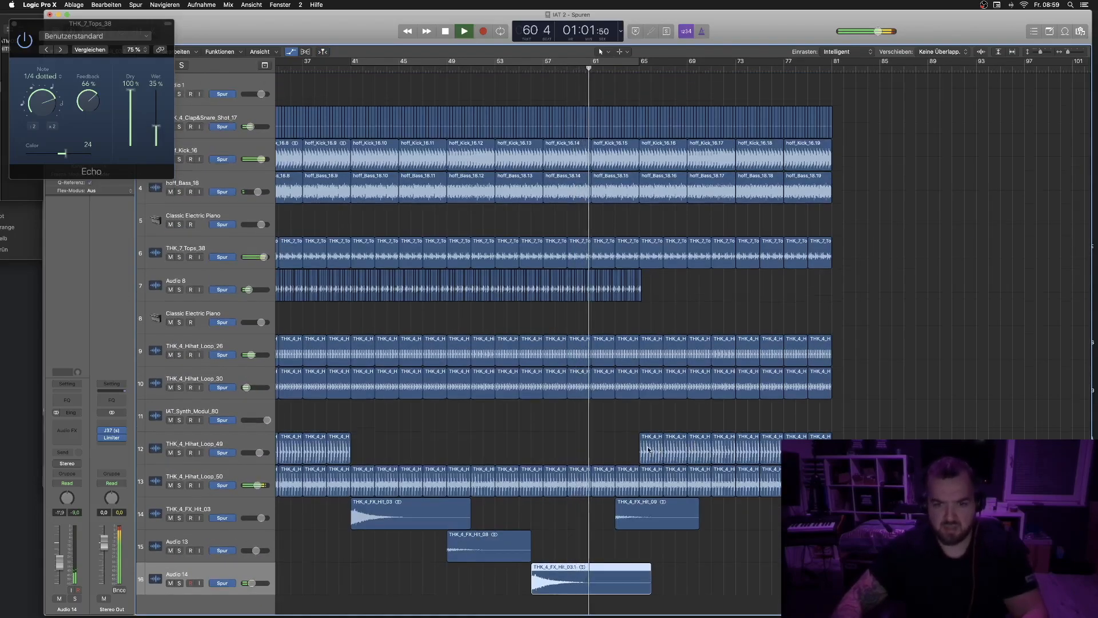
- Audition from bar 41 while muting and unmuting THK_4_Hihat_Loop_50, then show automation again
click(169, 485)
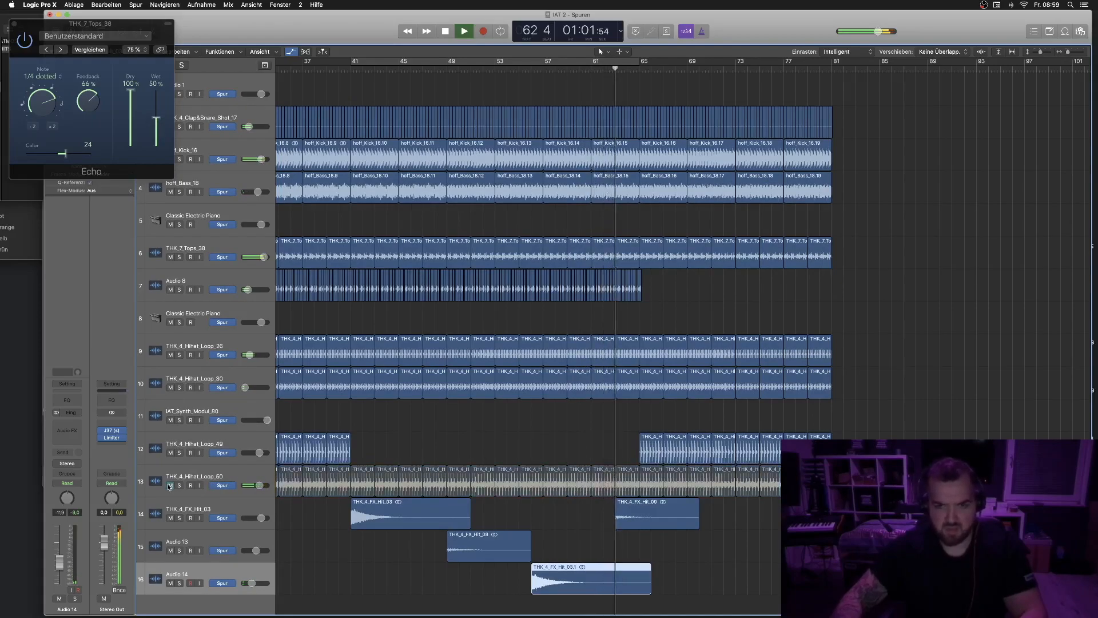
click(170, 486)
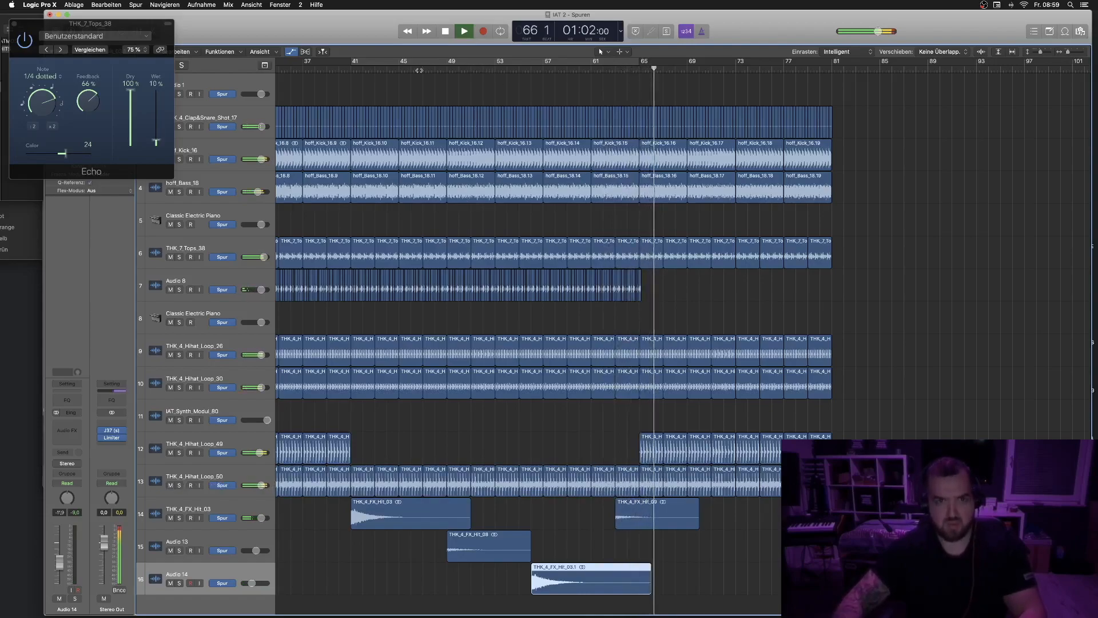
click(353, 71)
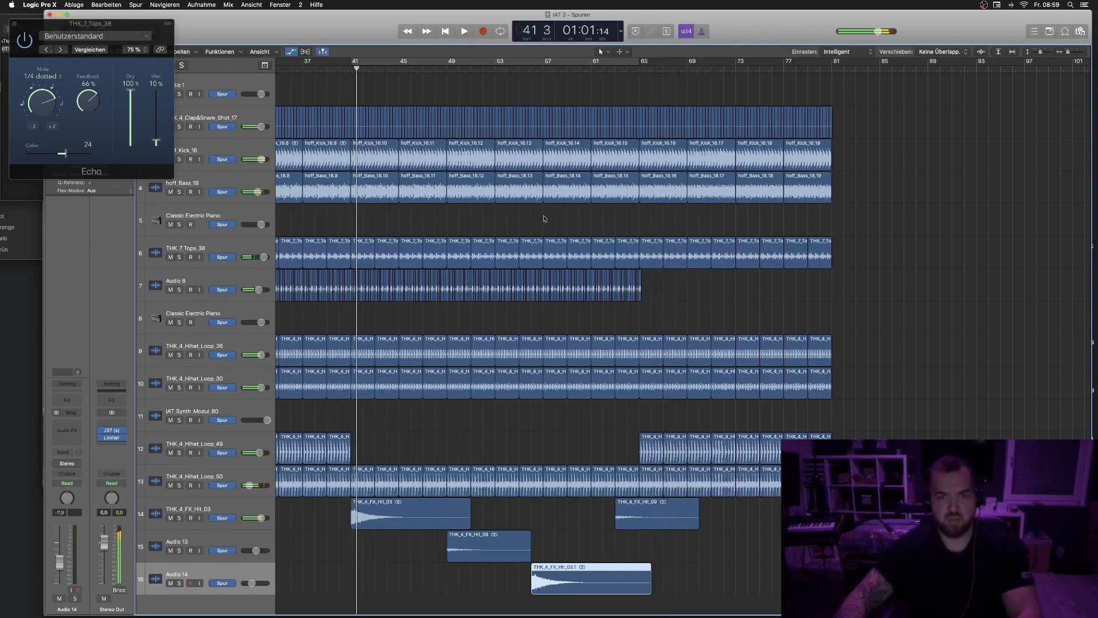
key(a)
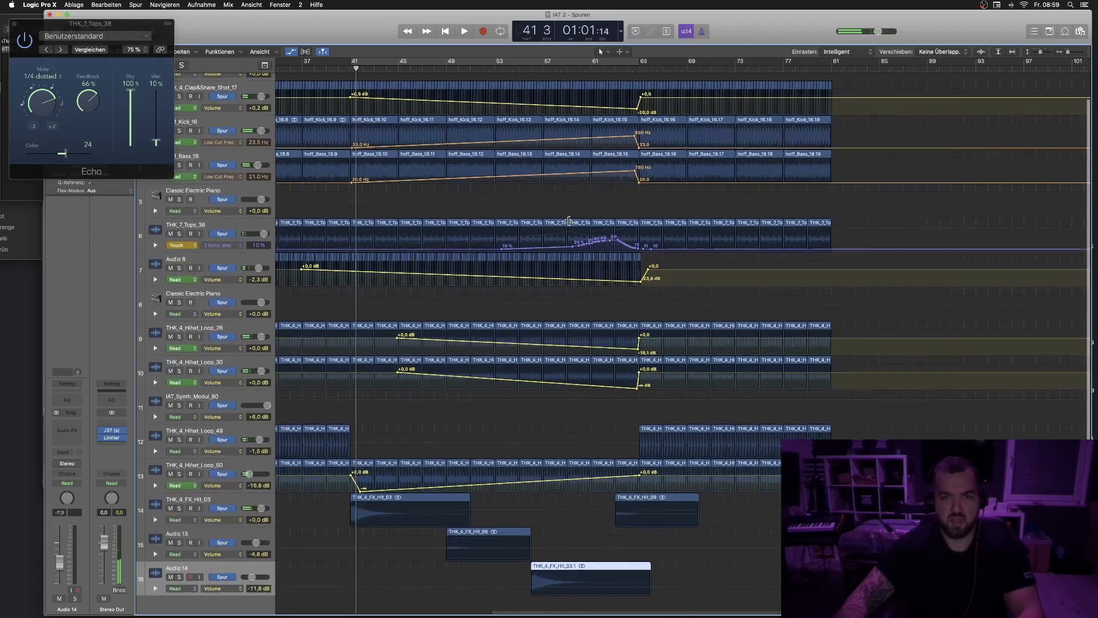
scroll(501, 162, right, 1)
scroll(502, 162, up, 2)
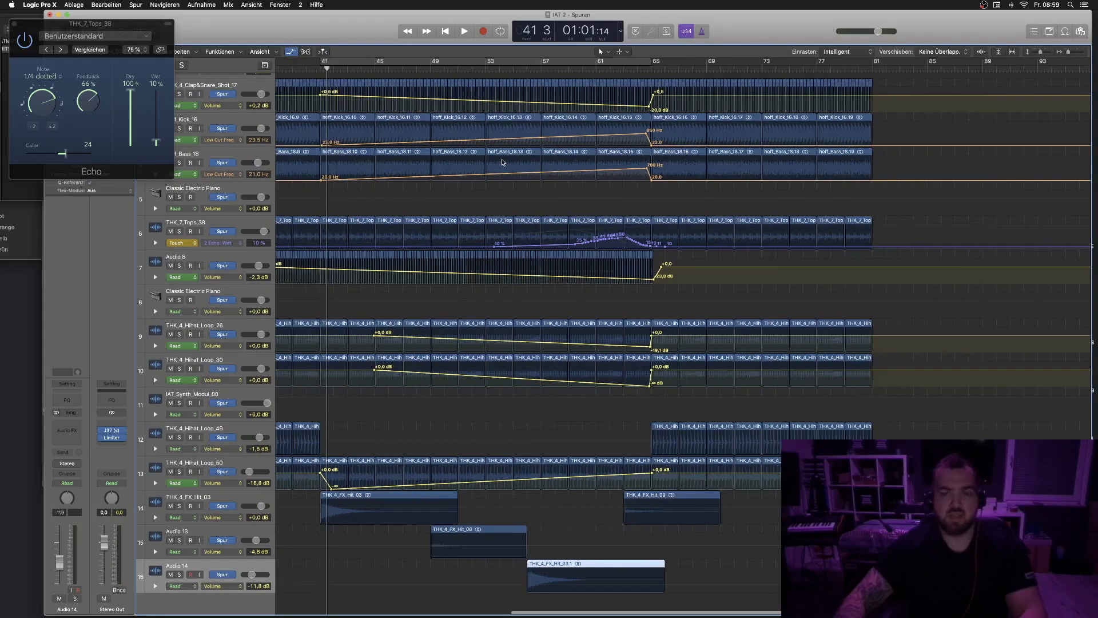
- Play from bar 51 and reshape the THK_4_Clap&Snare_Shot_17 volume automation with a dip near bar 57 rising to about -1.7 dB before bar 65
scroll(502, 162, left, 1)
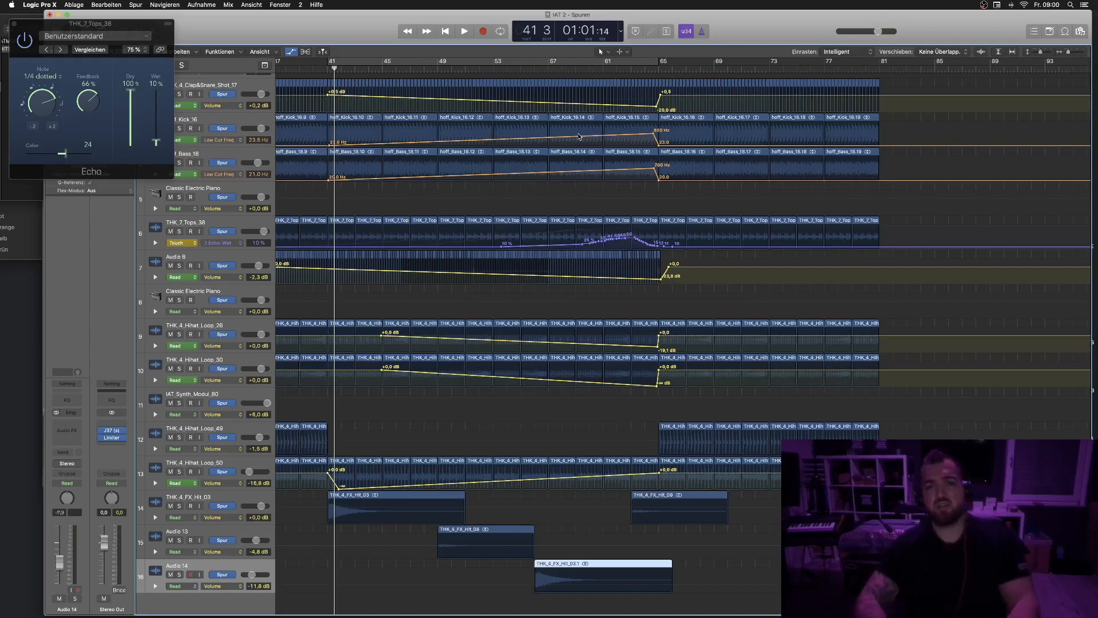
key(space)
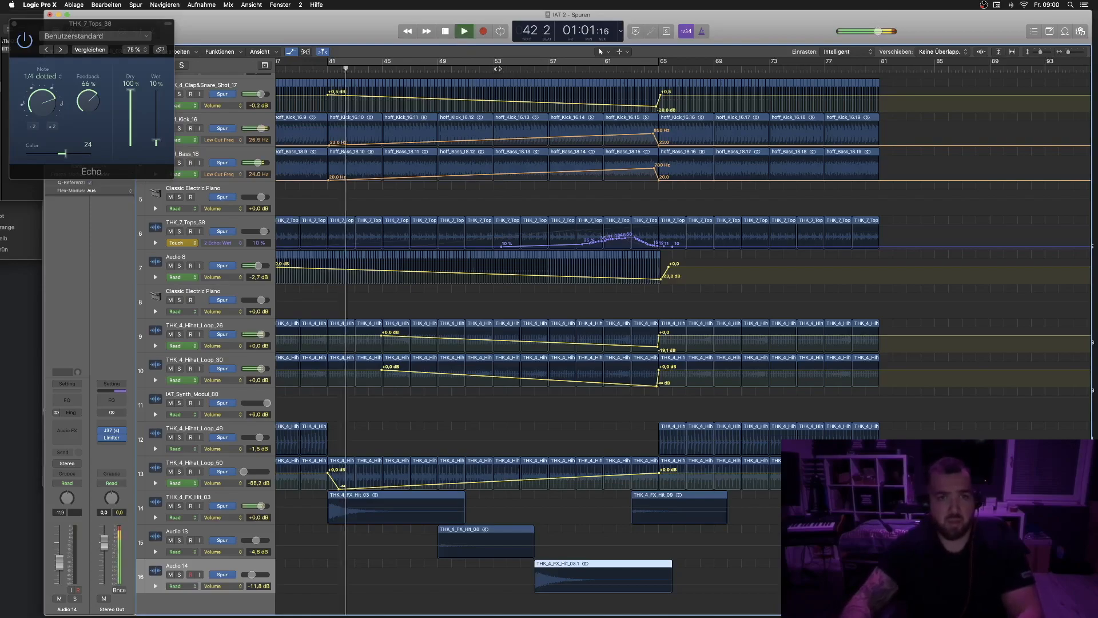
click(465, 68)
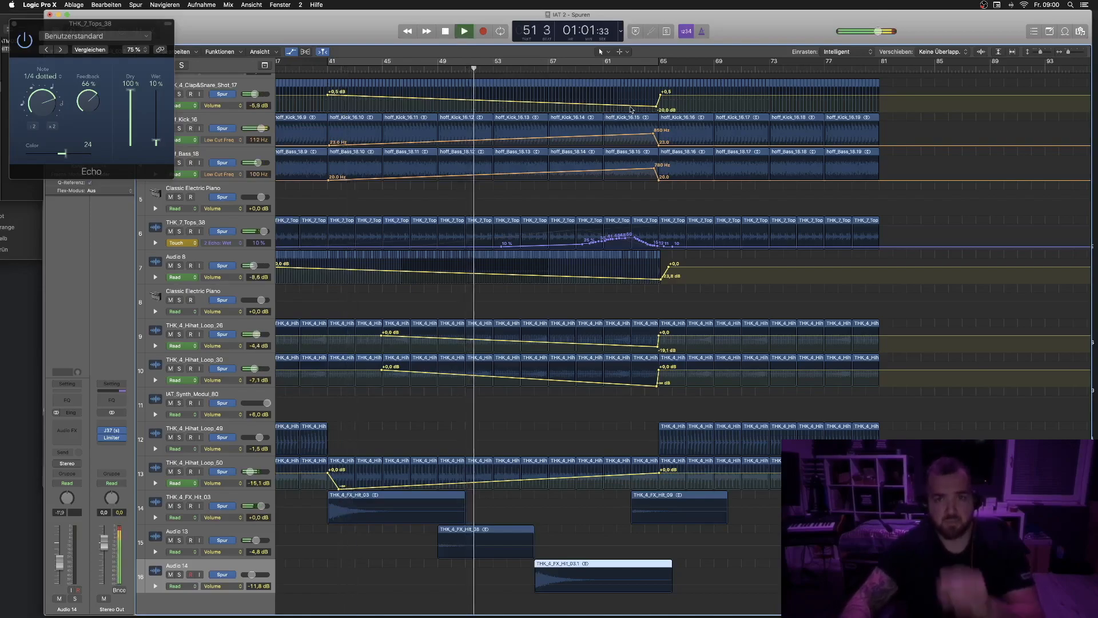
mouse_move(657, 107)
mouse_down()
mouse_move(655, 133)
mouse_move(657, 103)
mouse_up()
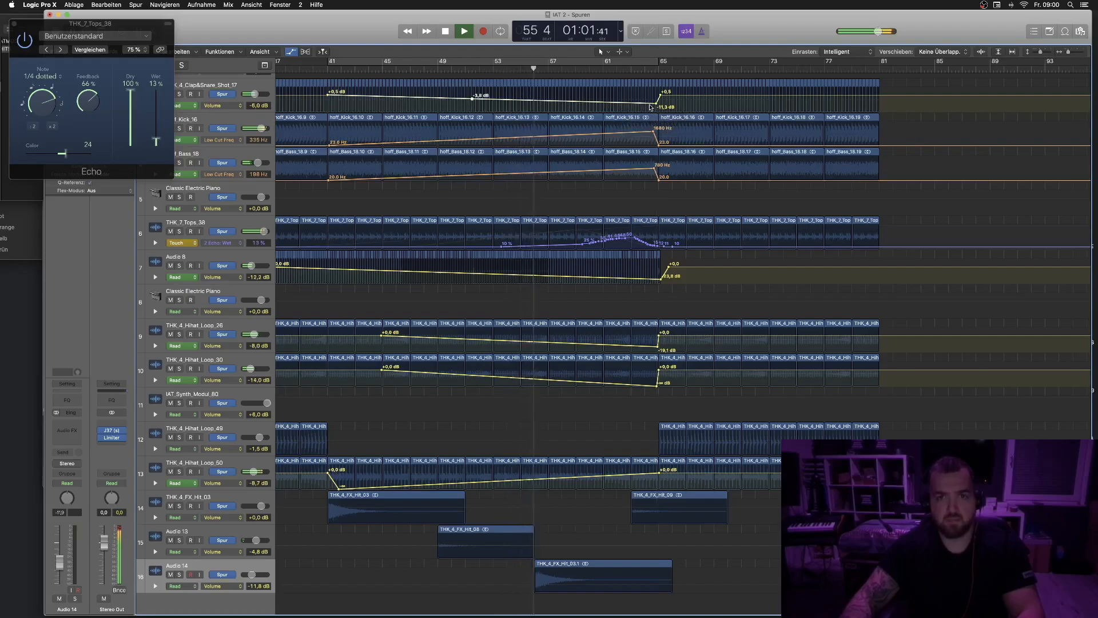
click(545, 101)
drag(658, 106, 658, 98)
drag(545, 101, 545, 103)
mouse_move(656, 98)
mouse_down()
mouse_move(637, 98)
mouse_move(659, 96)
mouse_up()
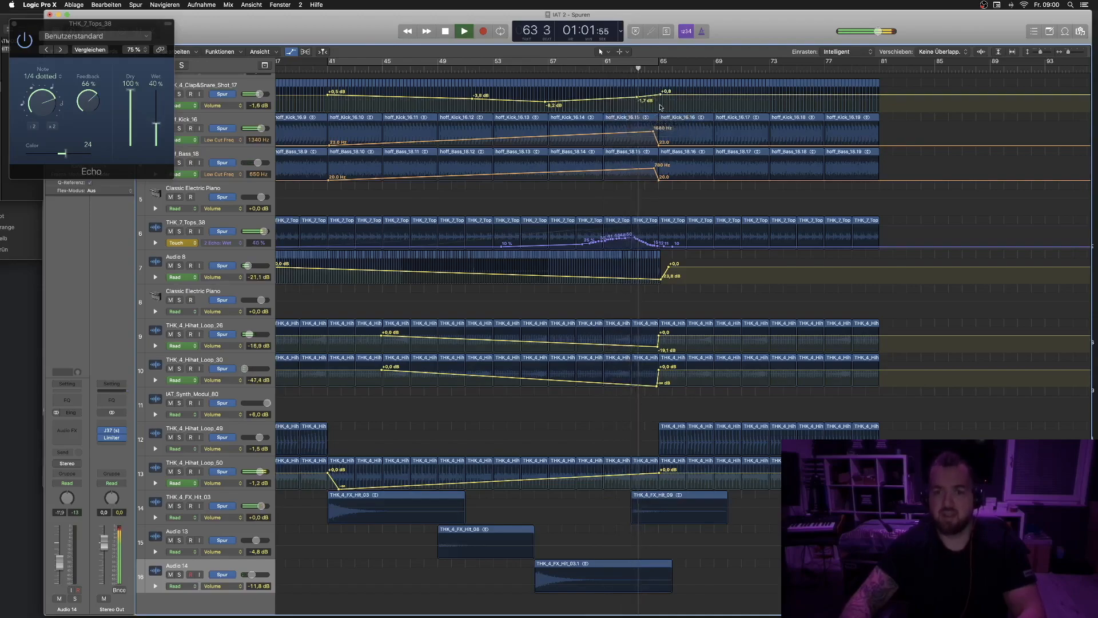
- Replay from bar 51 with automation shown and mute THK_4_Hihat_Loop_49
key(a)
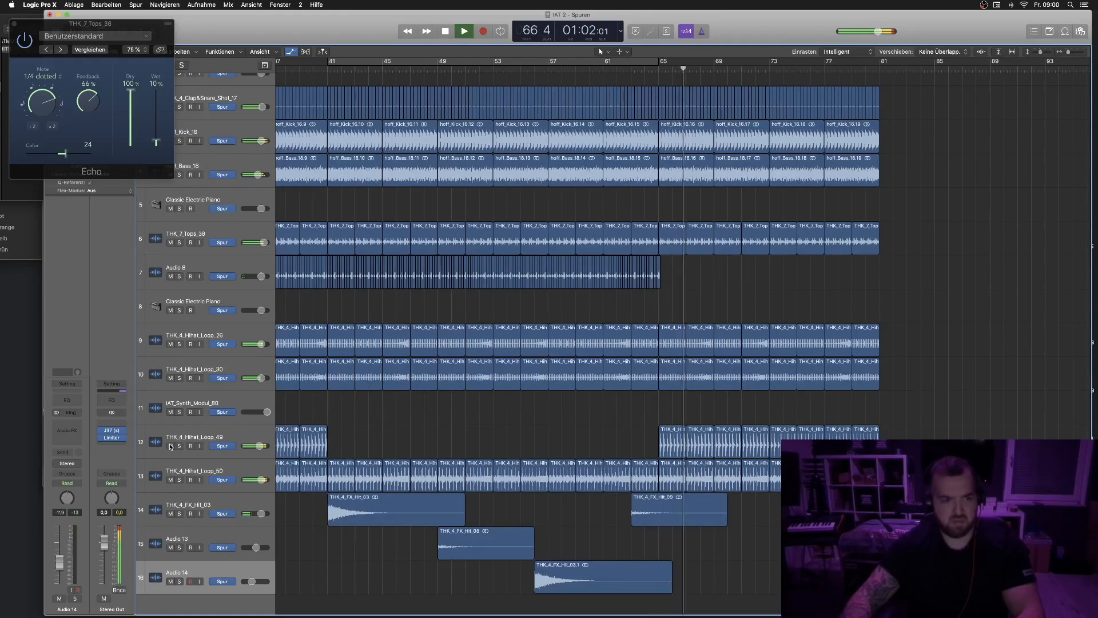
scroll(480, 412, down, 2)
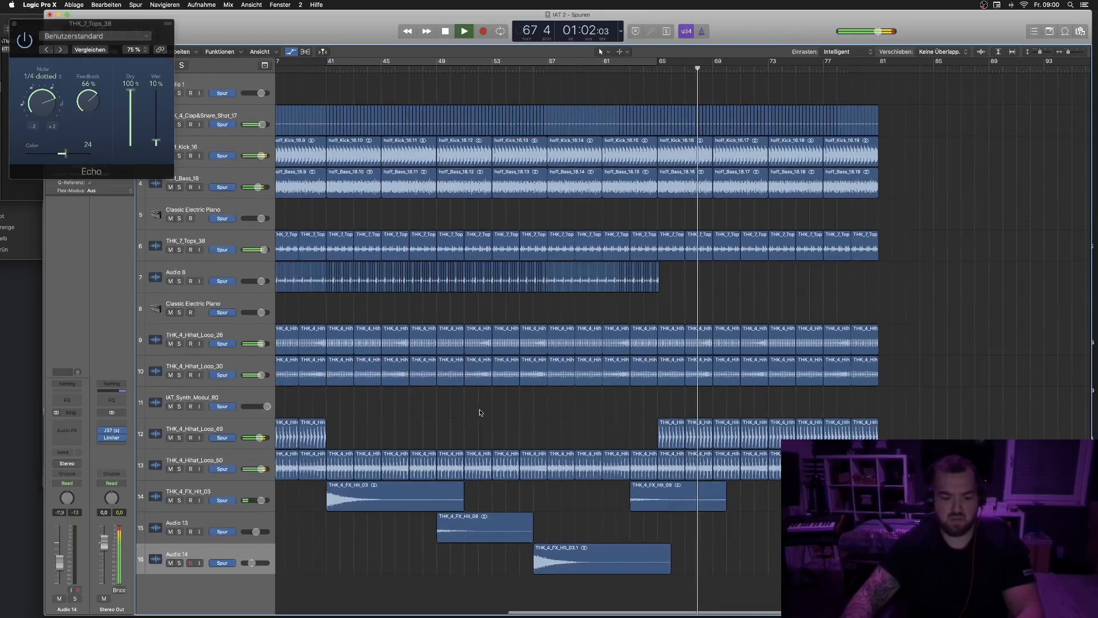
key(a)
scroll(574, 328, down, 1)
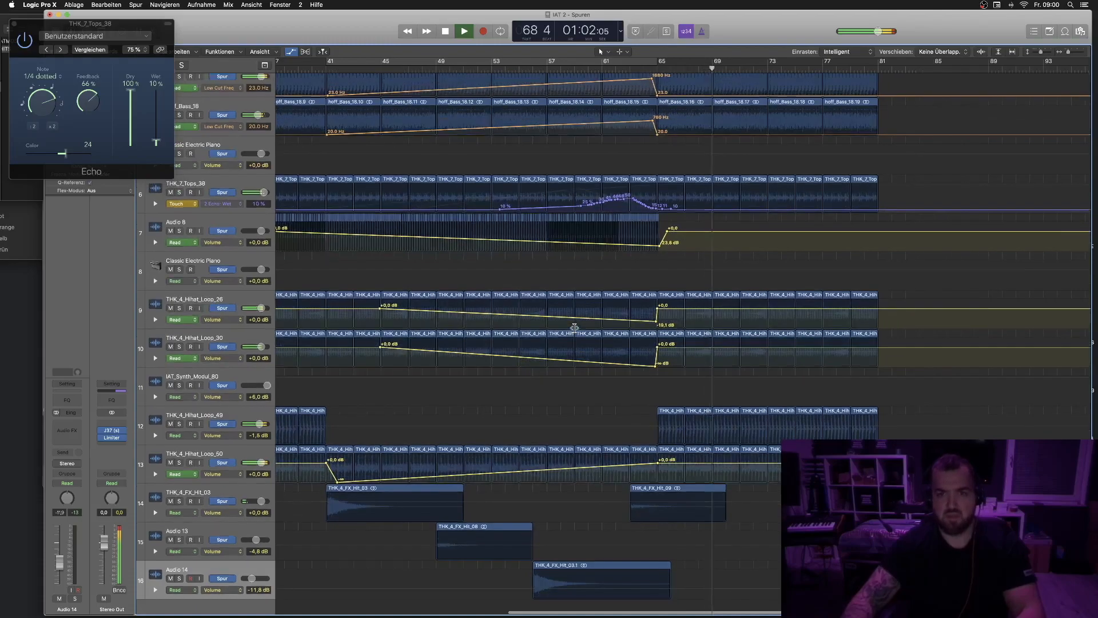
scroll(438, 72, up, 1)
click(468, 68)
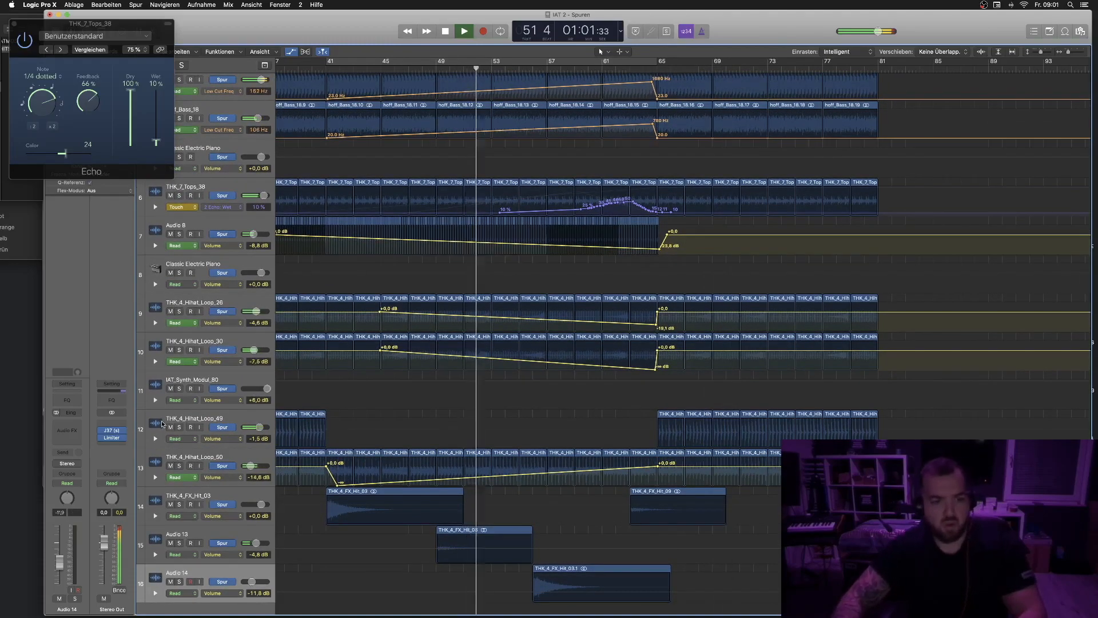
click(170, 428)
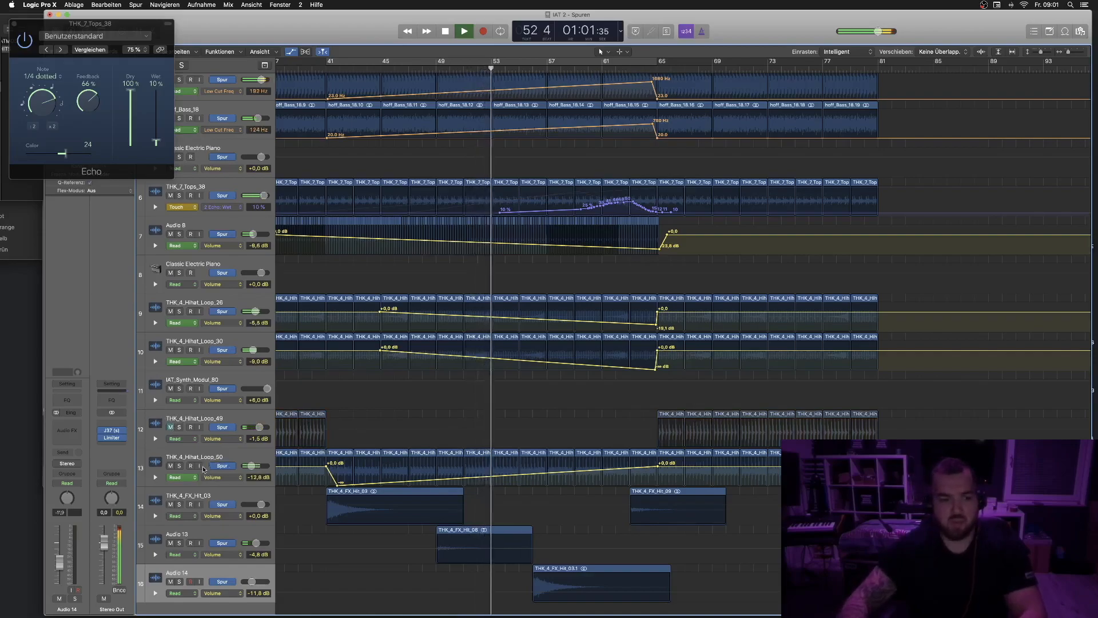
- Select and delete the THK_4_Hihat_Loop_50 volume automation points after bar 65
drag(892, 464, 669, 459)
key(m)
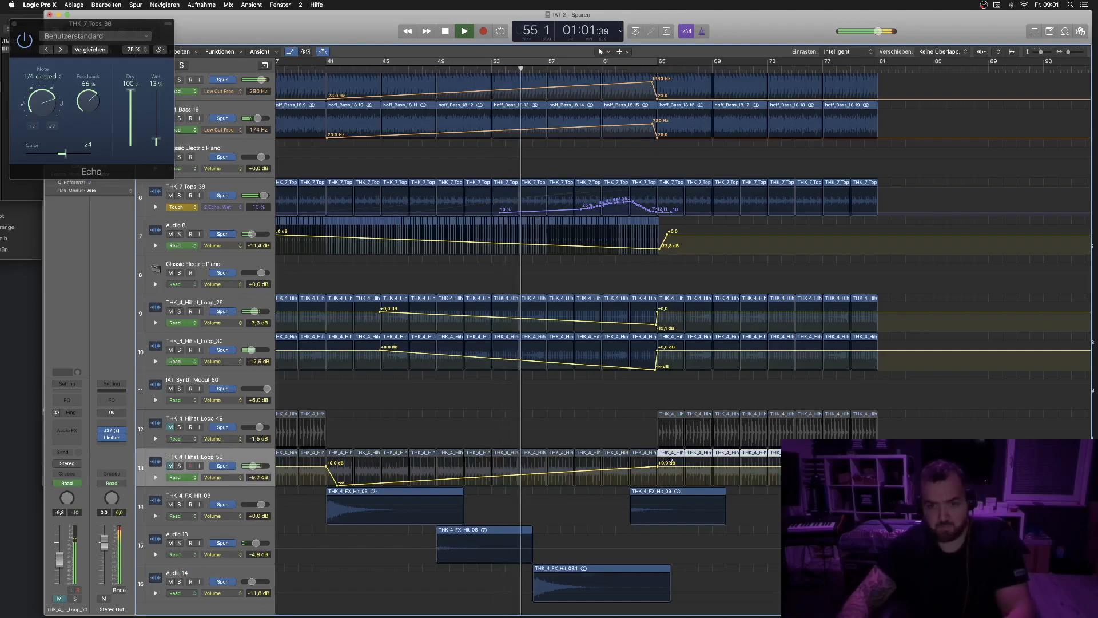
key(m)
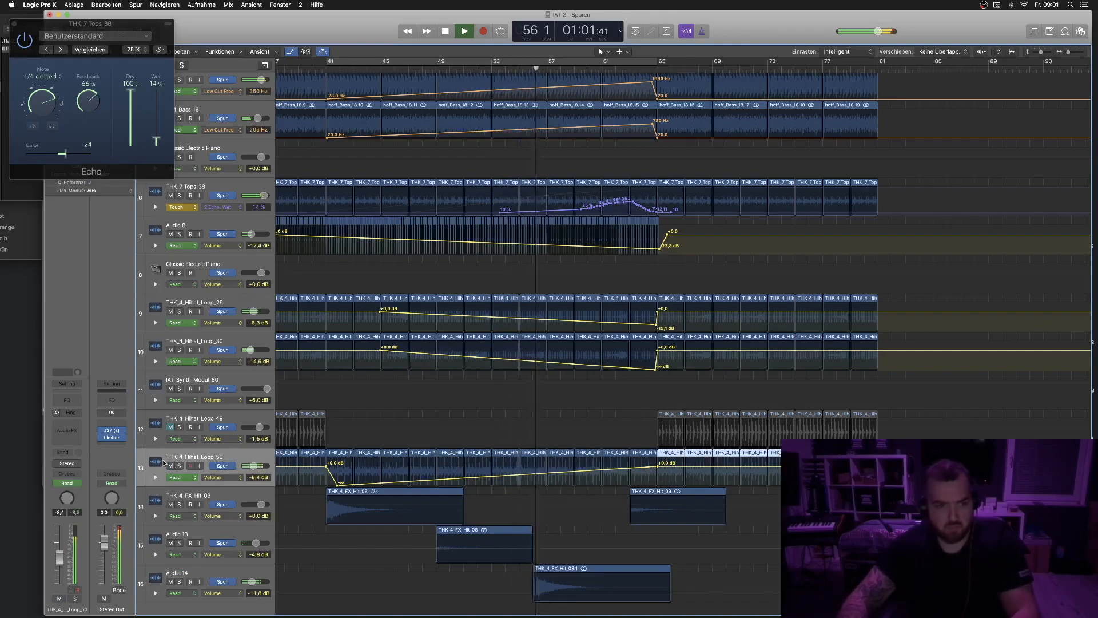
key(Delete)
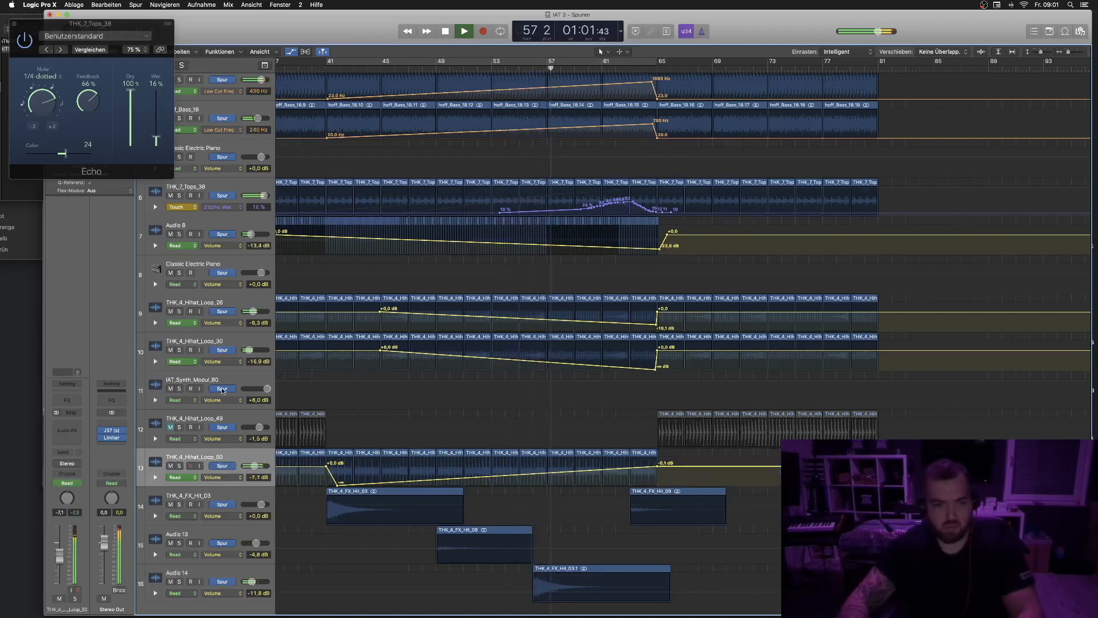
- Insert a SilverVerb reverb on THK_4_Hihat_Loop_50 and adjust its output mix sliders
click(66, 445)
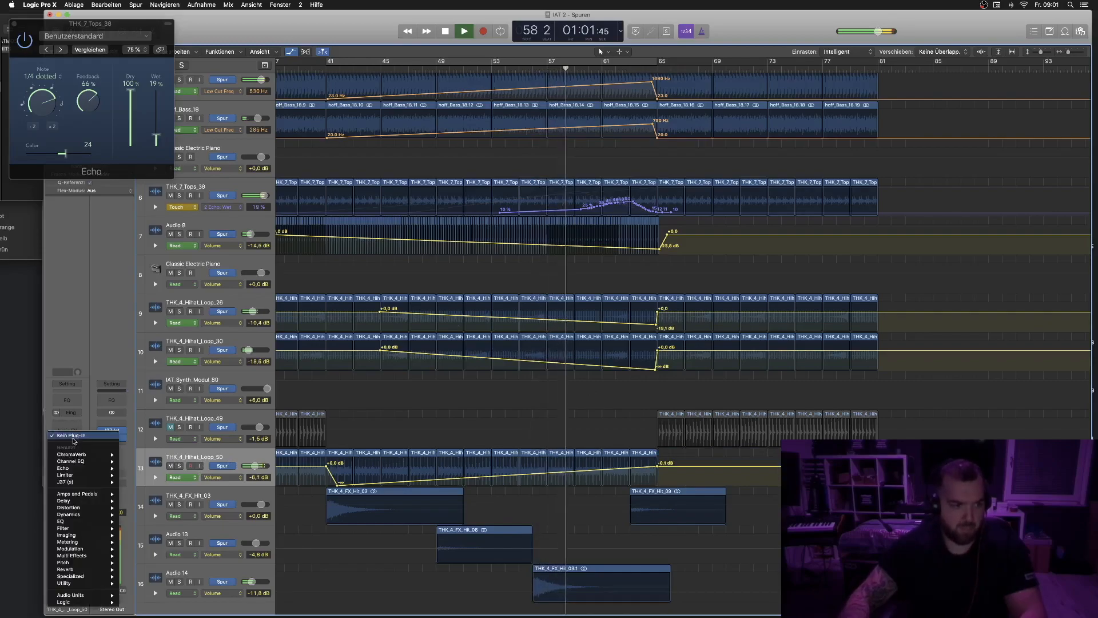
mouse_move(86, 569)
mouse_move(154, 584)
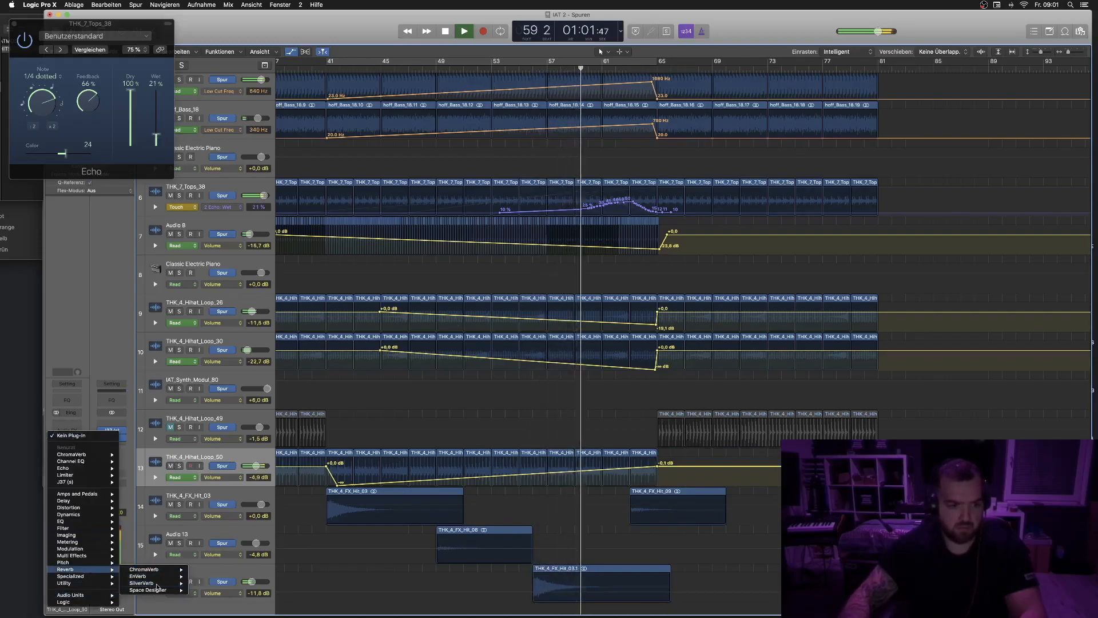
click(206, 583)
drag(223, 119, 228, 95)
drag(162, 128, 176, 131)
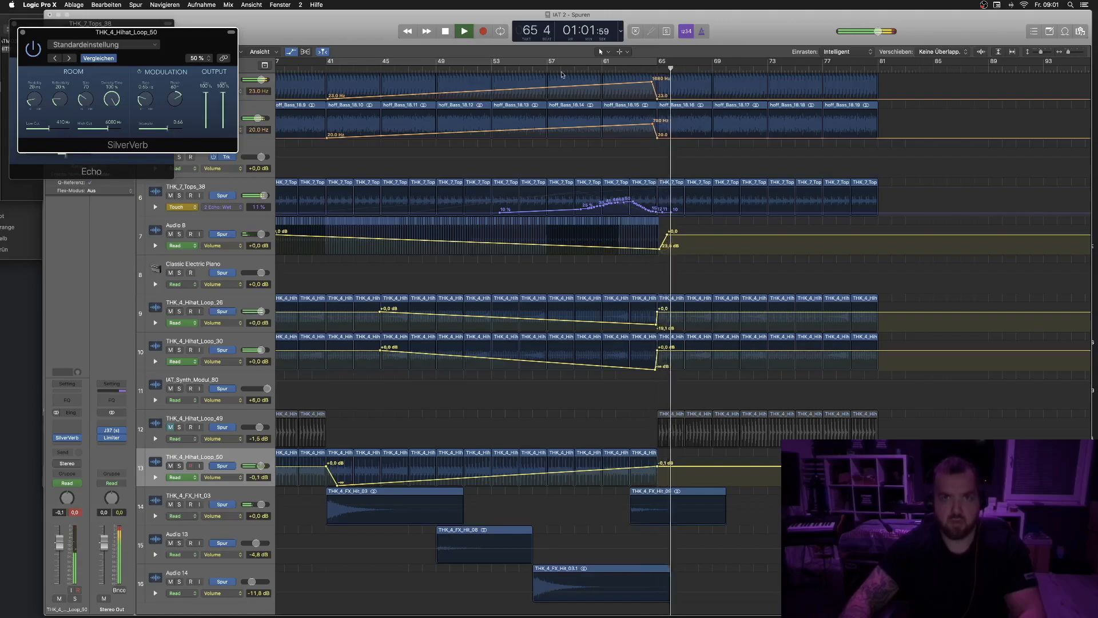
- Copy the THK_4_FX_Hit_03 sample onto Audio 13 starting at bar 65
click(515, 67)
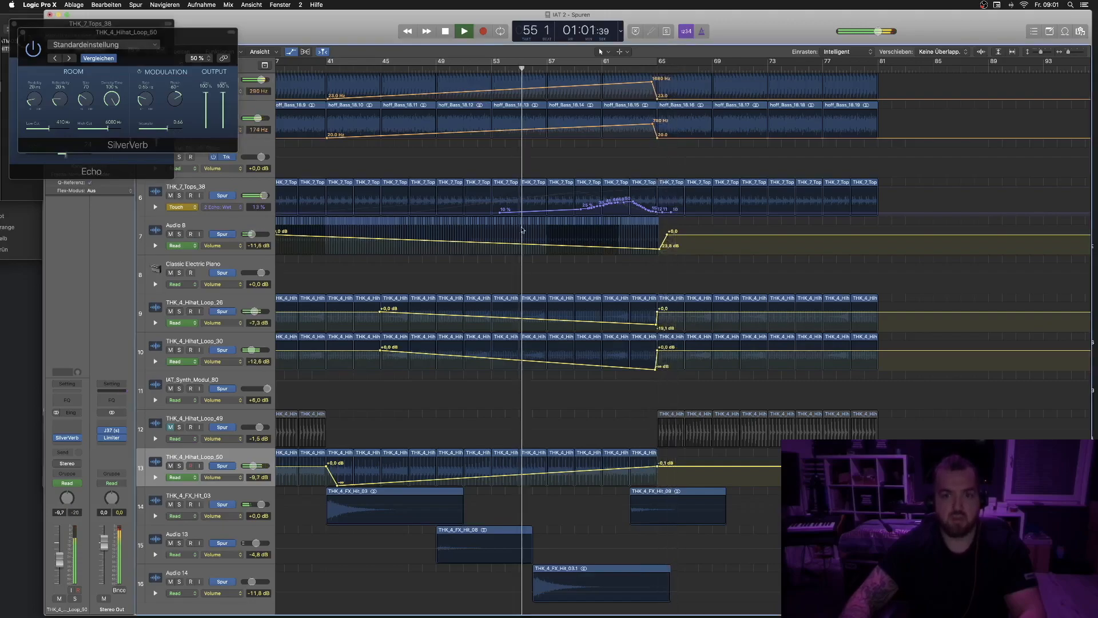
click(374, 497)
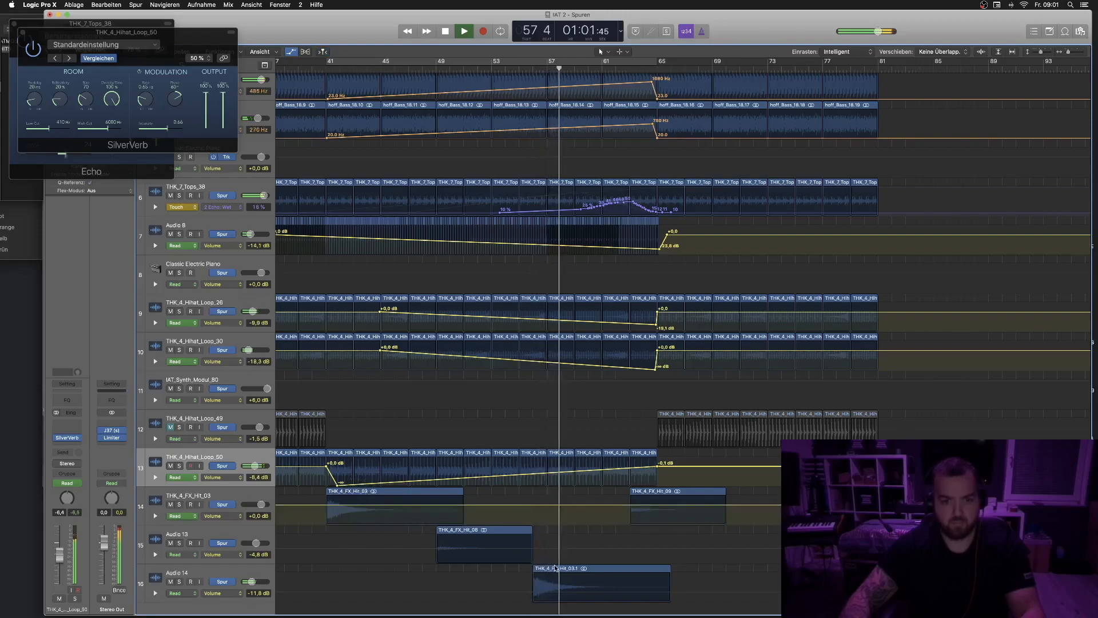
drag(548, 570, 674, 543)
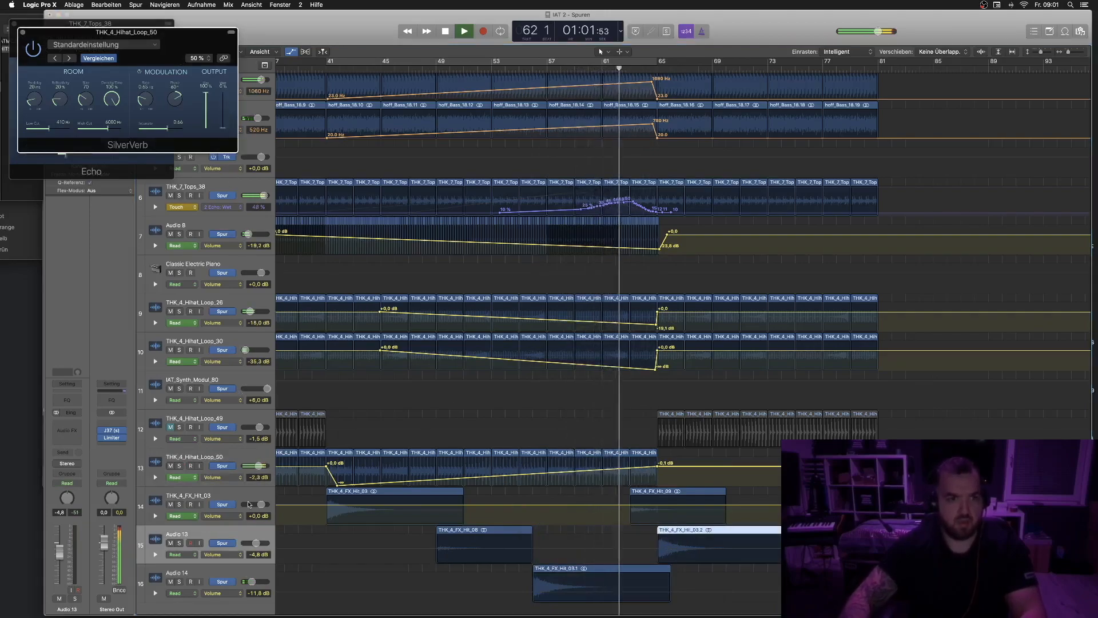
- Bring the SilverVerb Wet parameter into THK_4_Hihat_Loop_50's automation lane via Touch mode, then return the track to Read
click(188, 477)
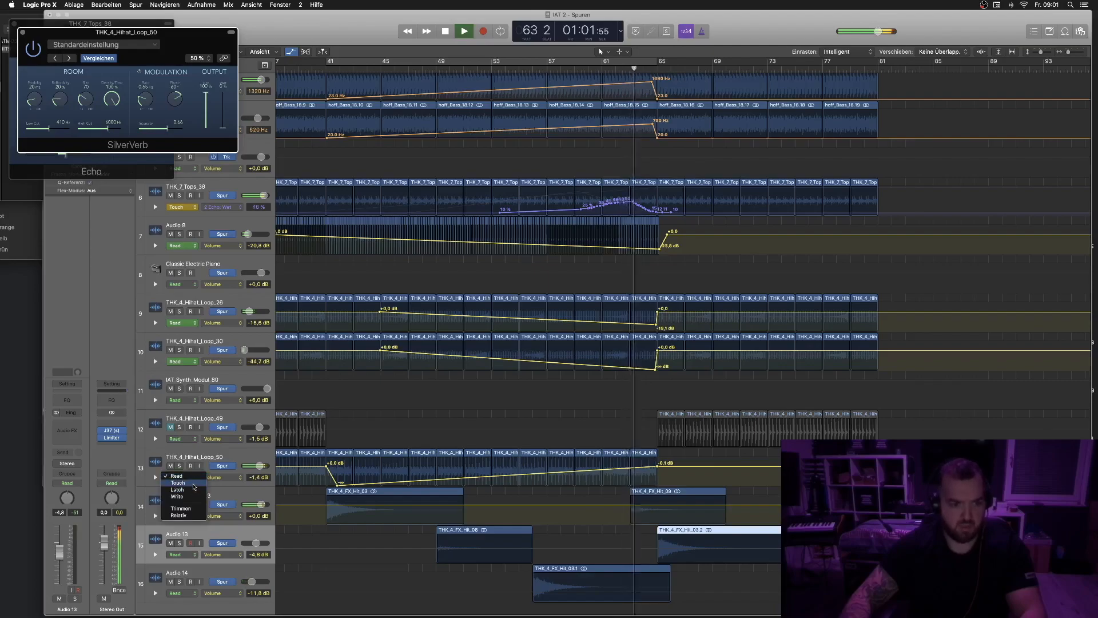
click(179, 483)
click(224, 128)
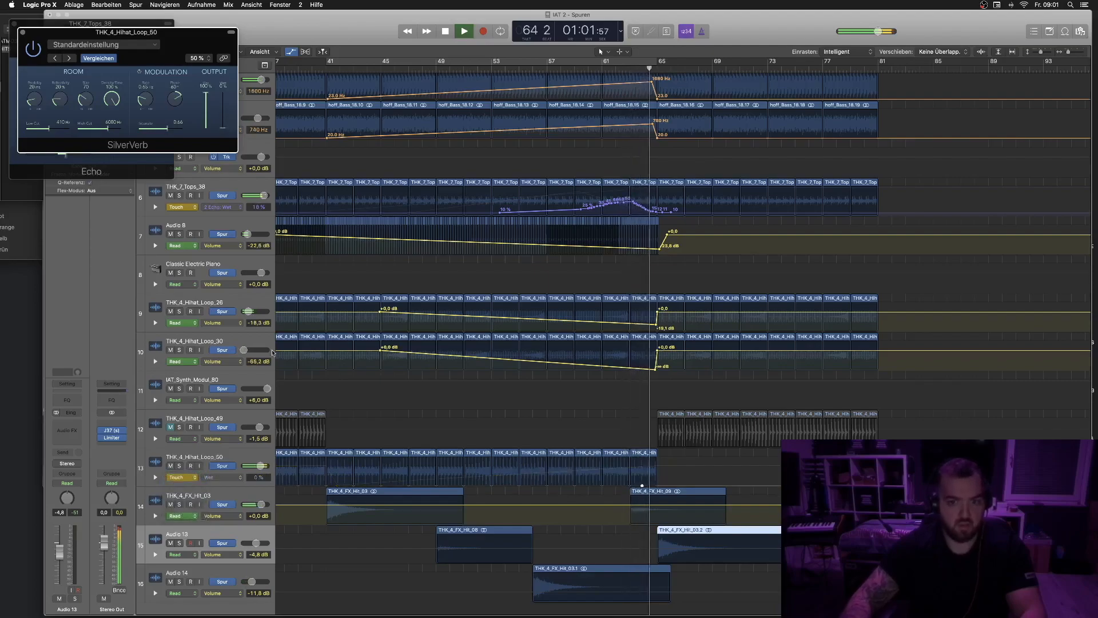
click(178, 481)
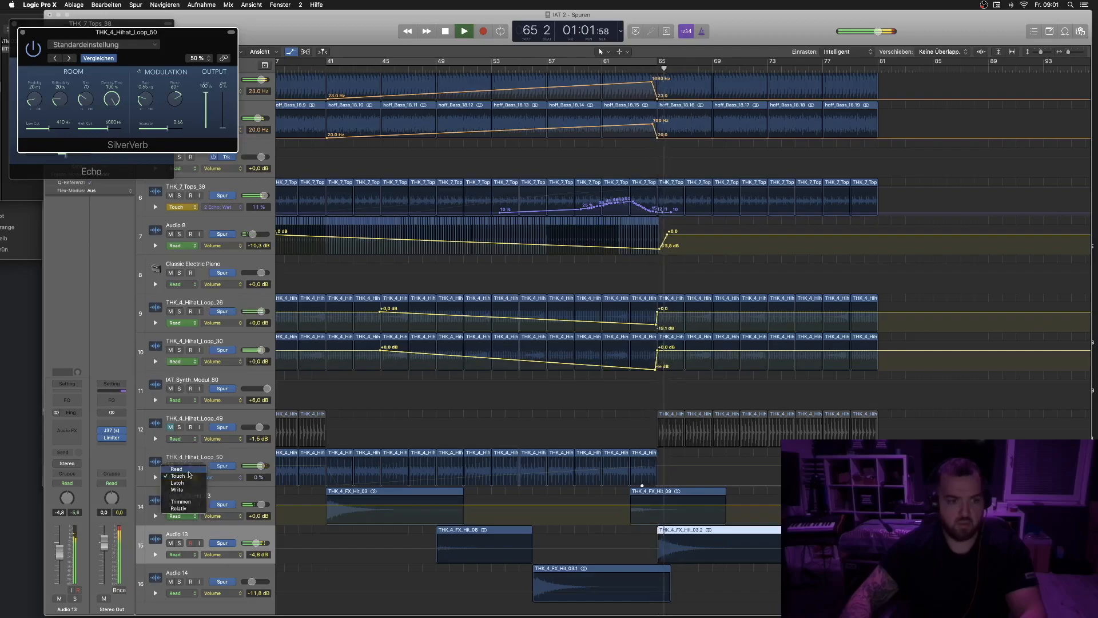
click(177, 469)
- Draw a SilverVerb Wet automation ramp from 0% around bar 55 up to 100% at bar 65, with a midpoint near 48%
click(582, 487)
drag(645, 488, 659, 458)
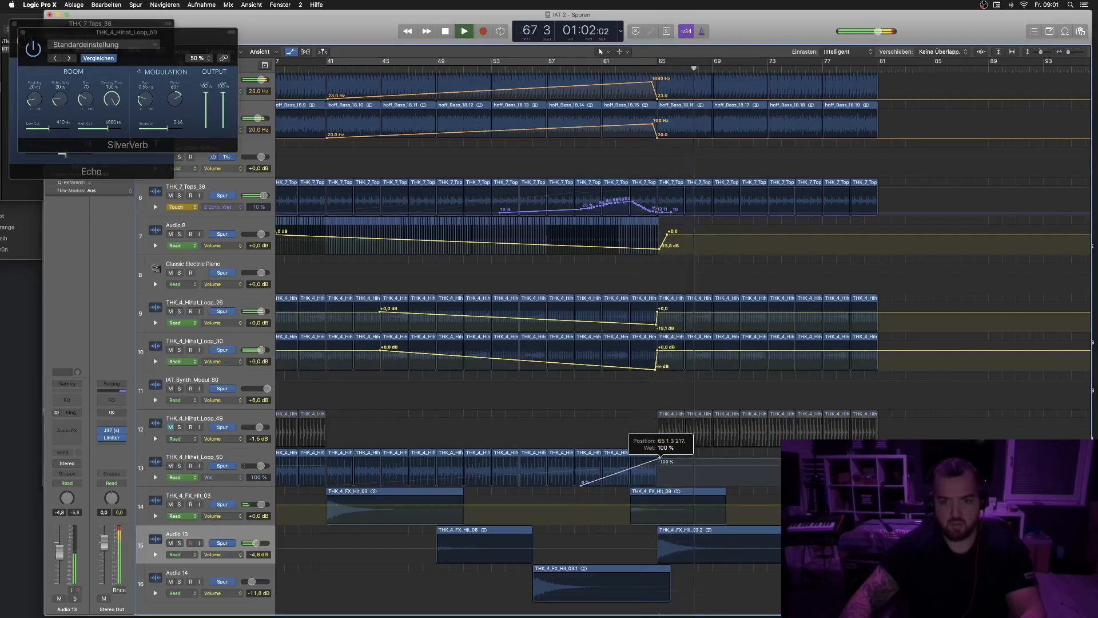
click(536, 64)
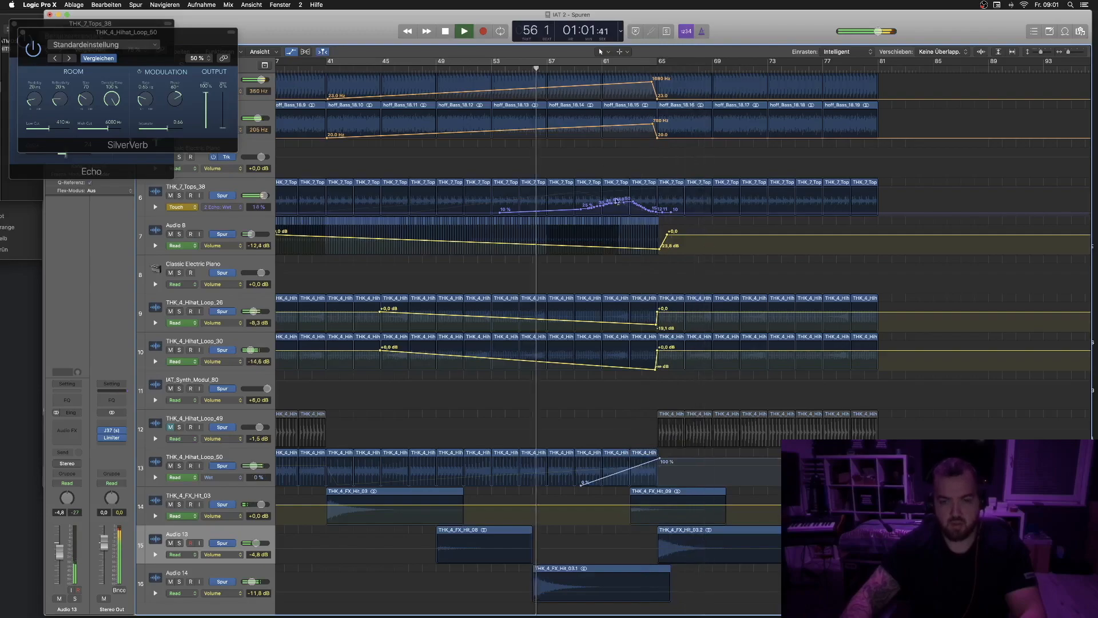
drag(570, 490, 531, 490)
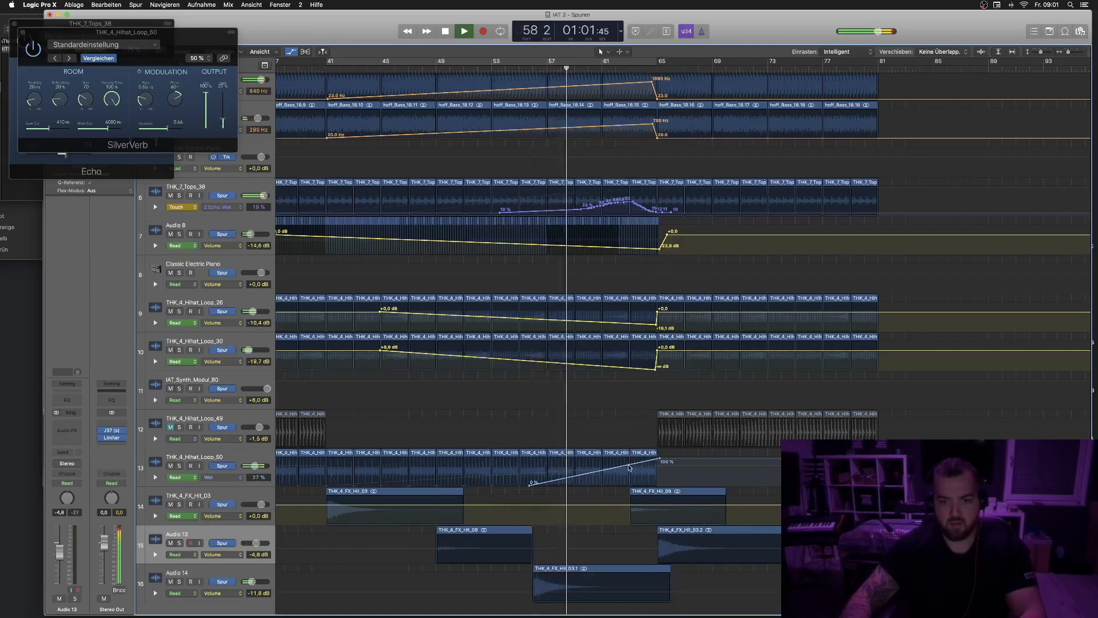
drag(628, 465, 629, 472)
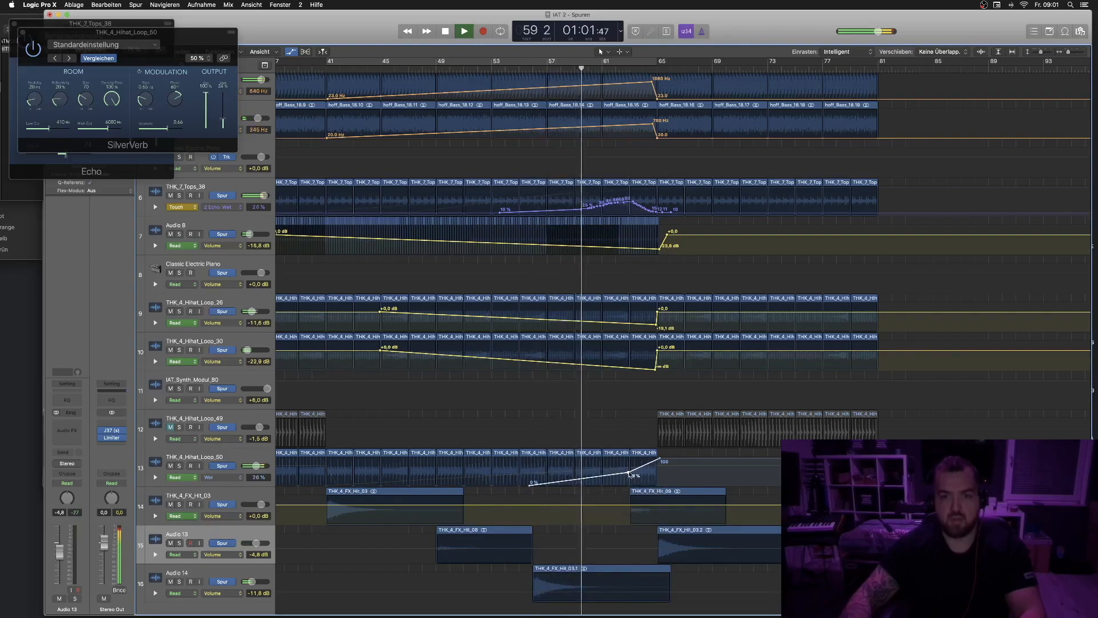
key(super+Up)
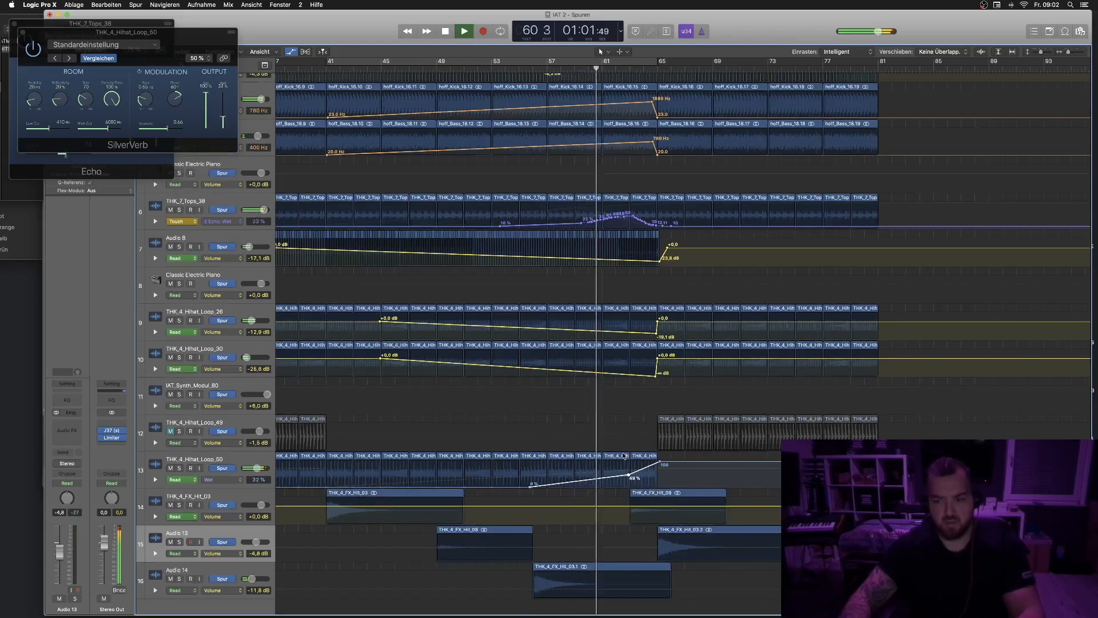
key(super+Up)
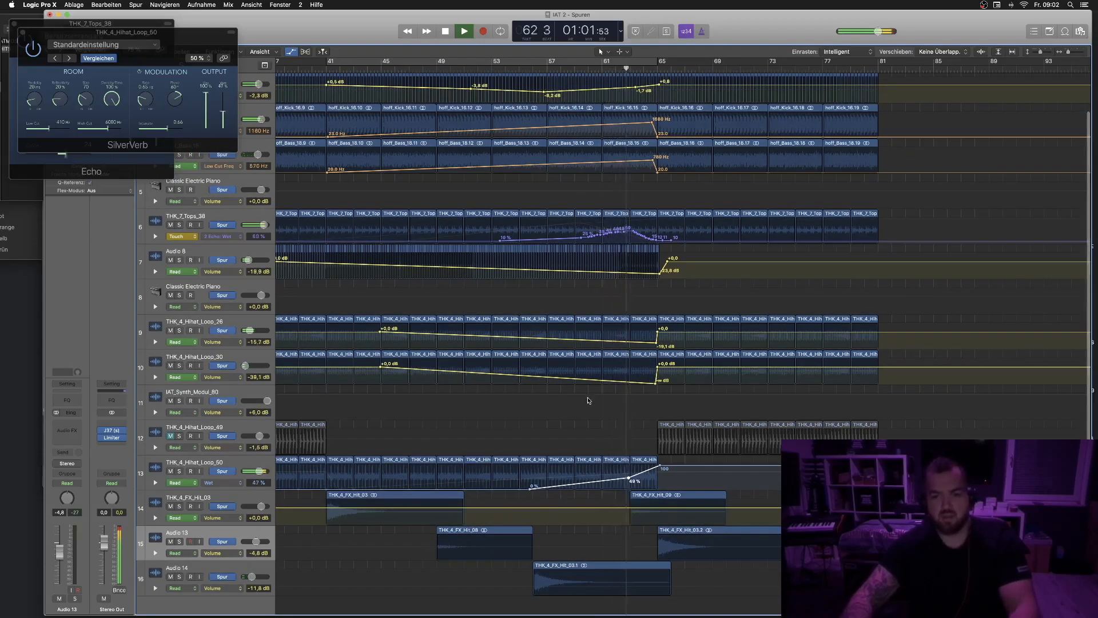
key(a)
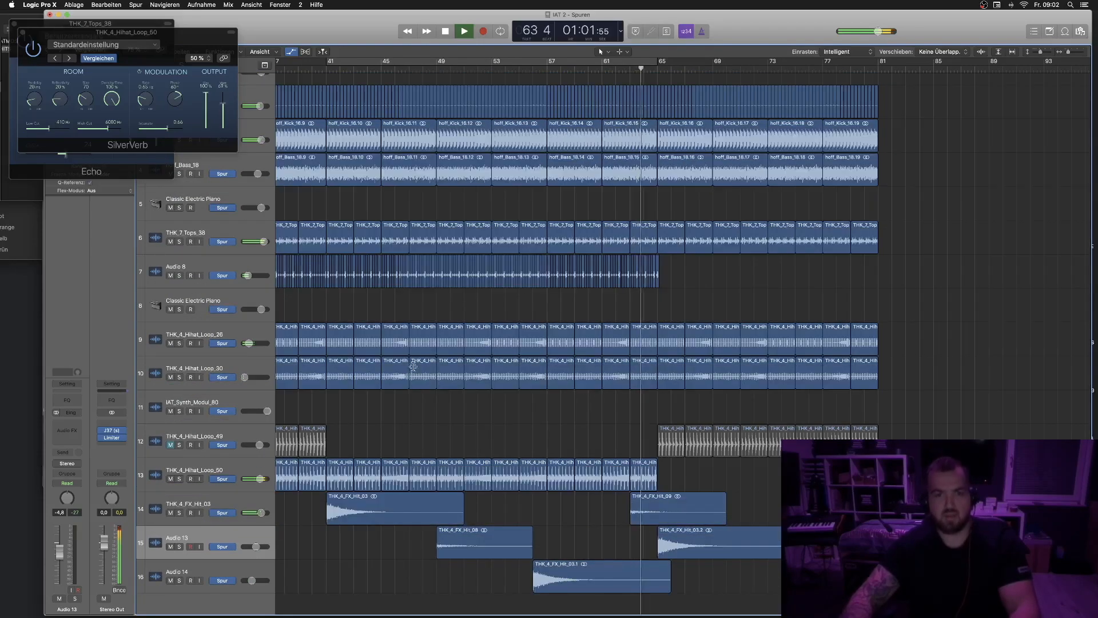
key(a)
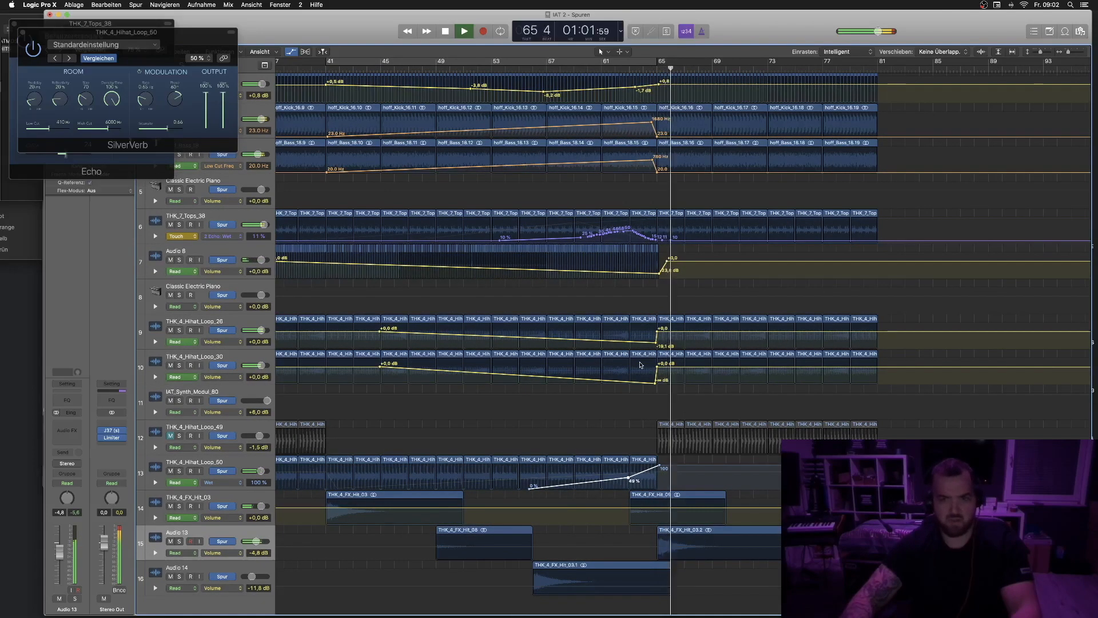
key(a)
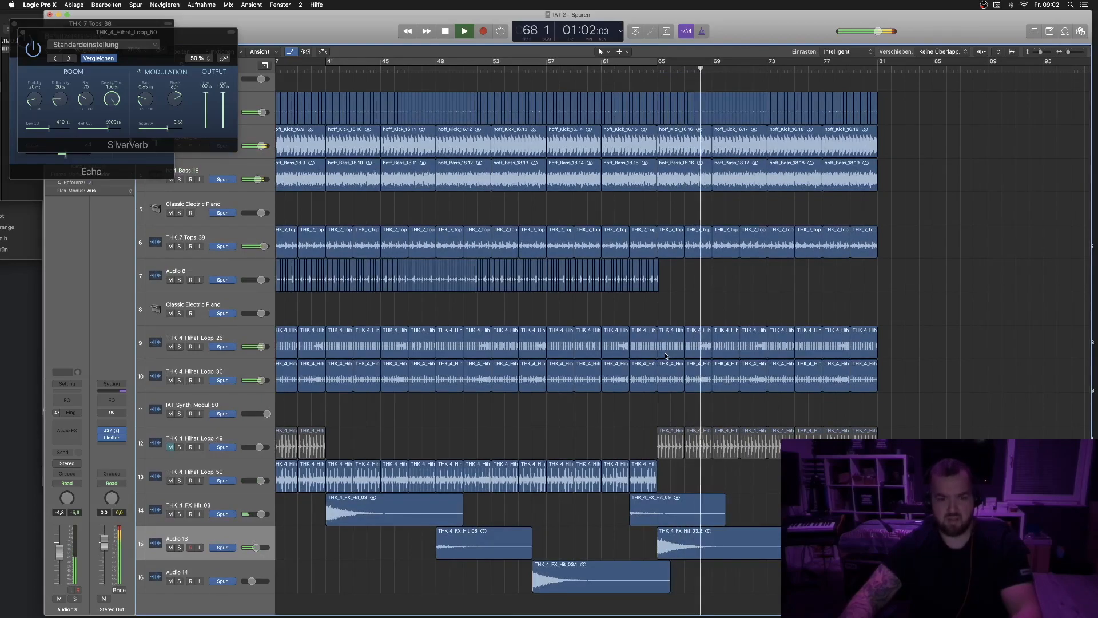
key(a)
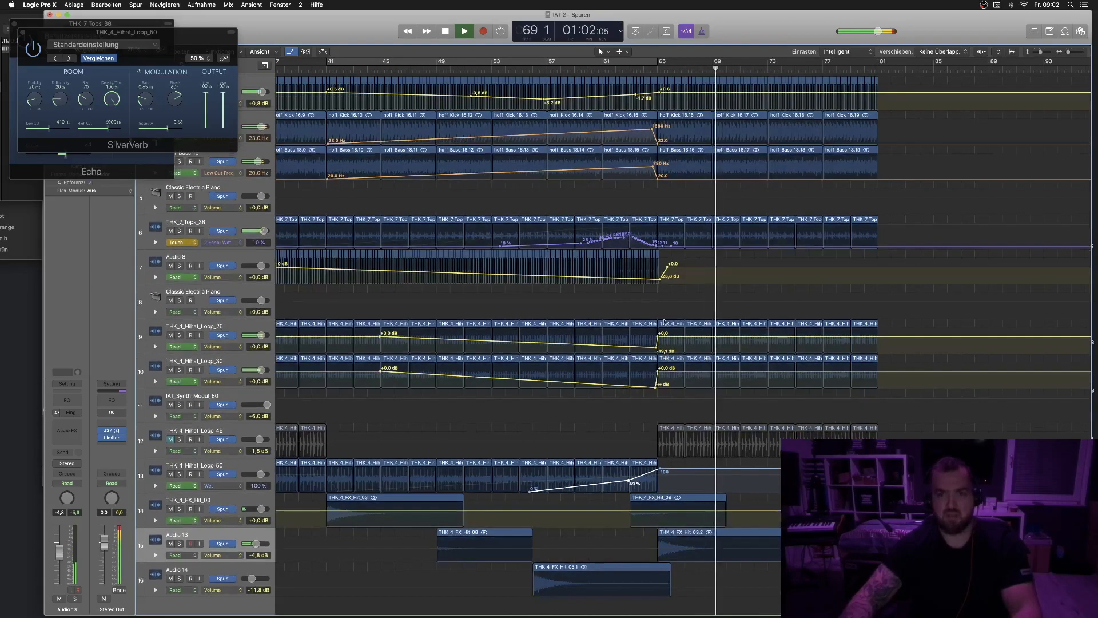